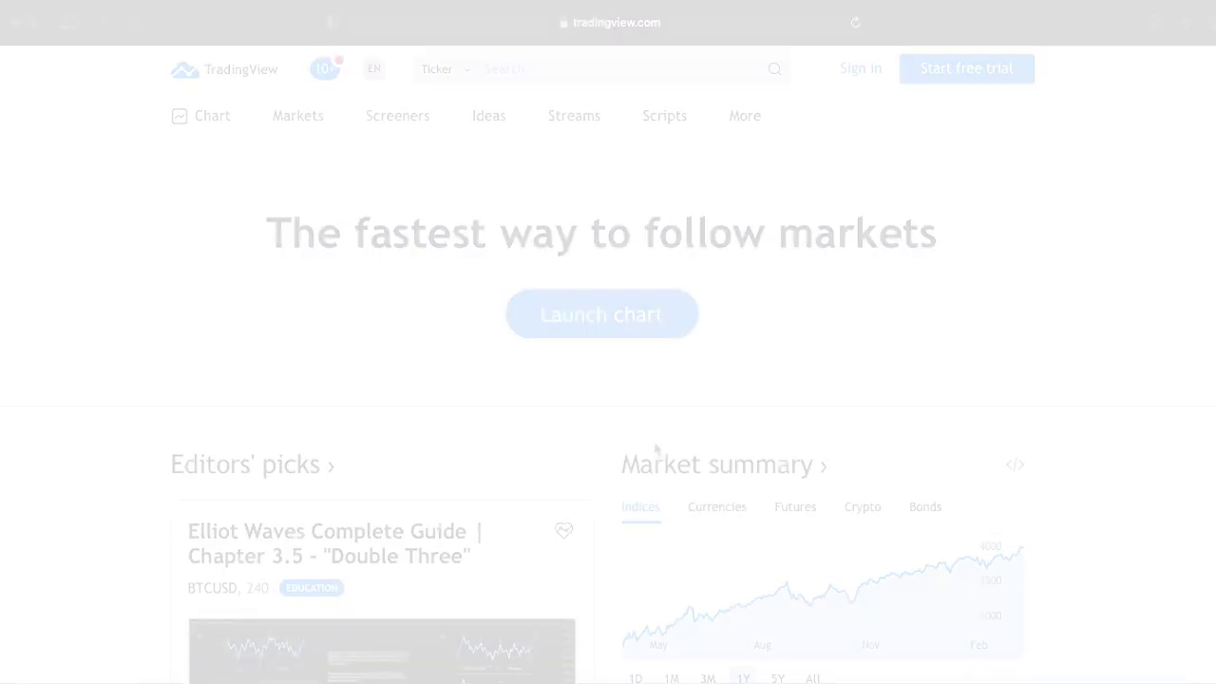
- Look over the homepage market summaries, then bring up the Sign in dialog
scroll(657, 449, "down", 10)
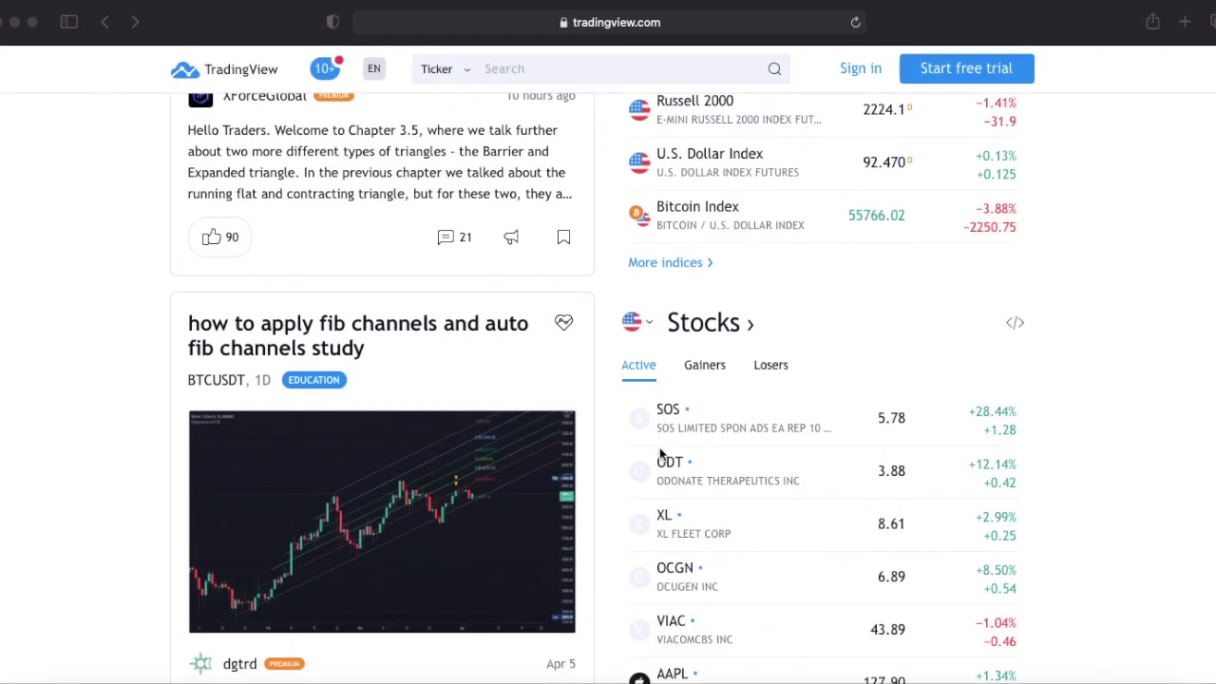
scroll(660, 447, "up", 5)
scroll(673, 386, "down", 2)
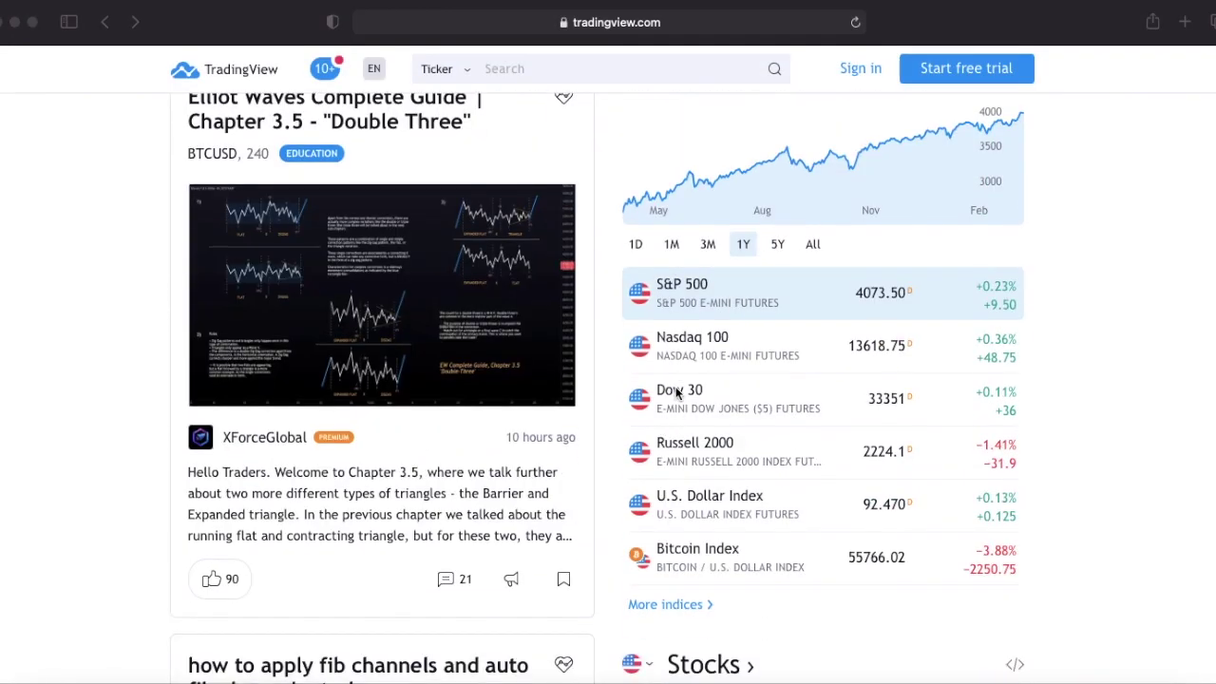
scroll(681, 391, "up", 6)
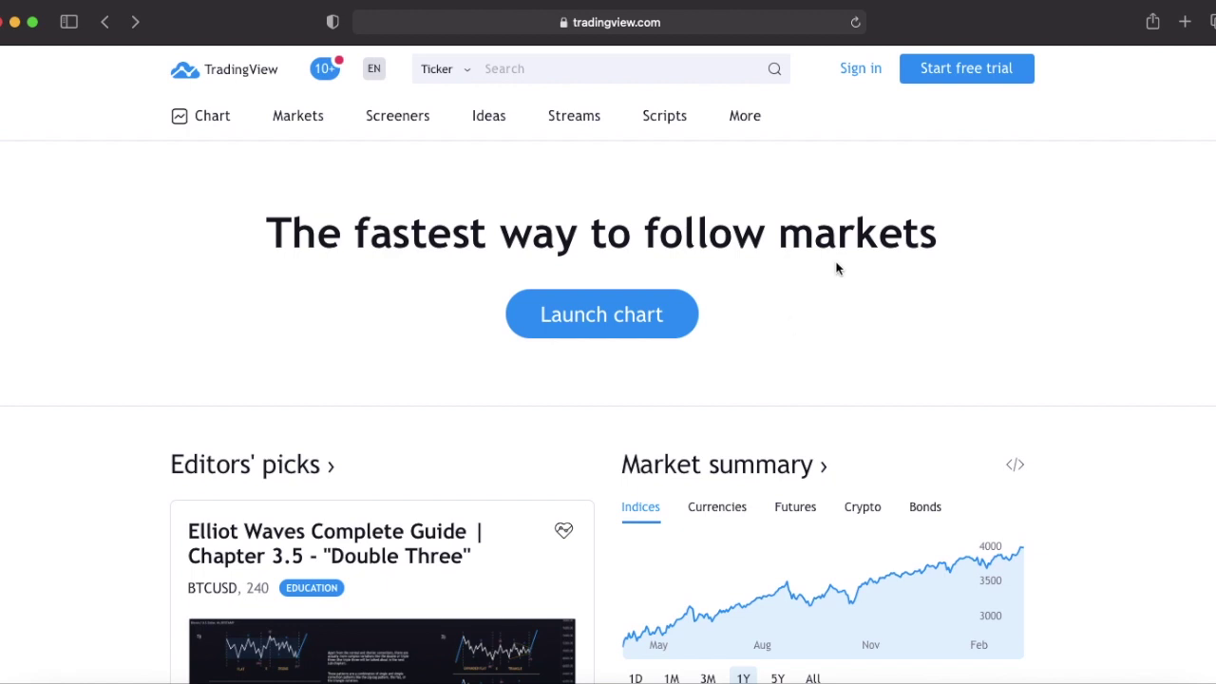
left_click(861, 70)
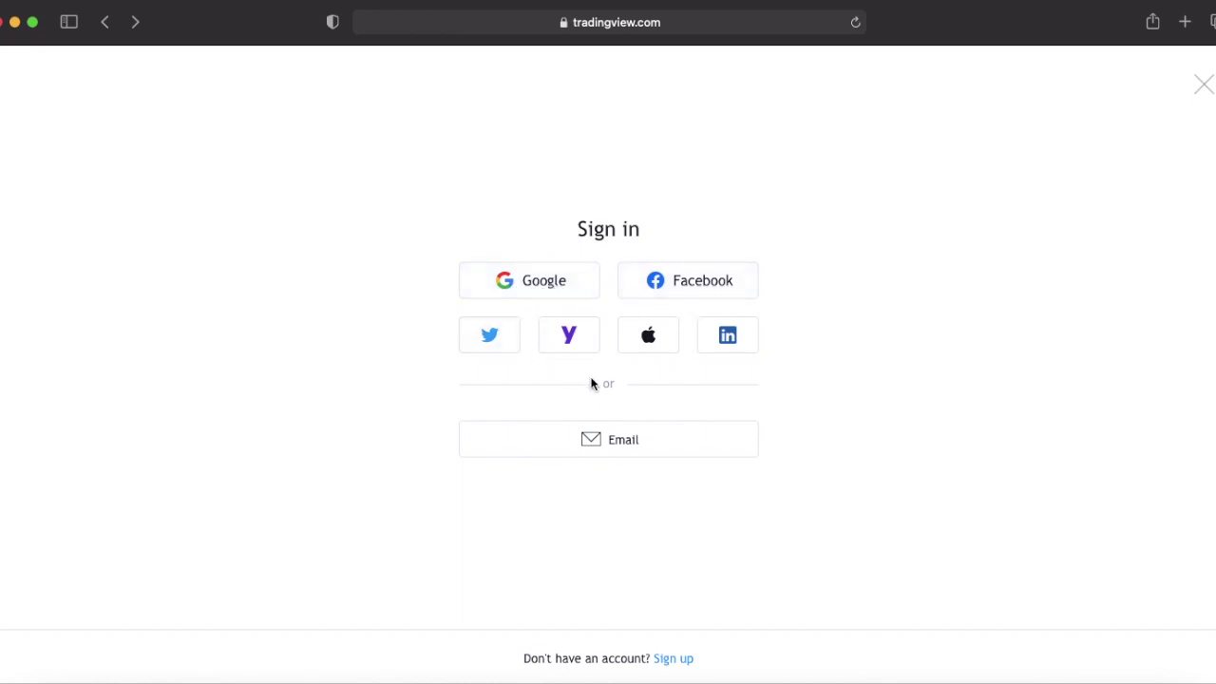
- Close the Sign in dialog and return to the homepage
left_click(1204, 87)
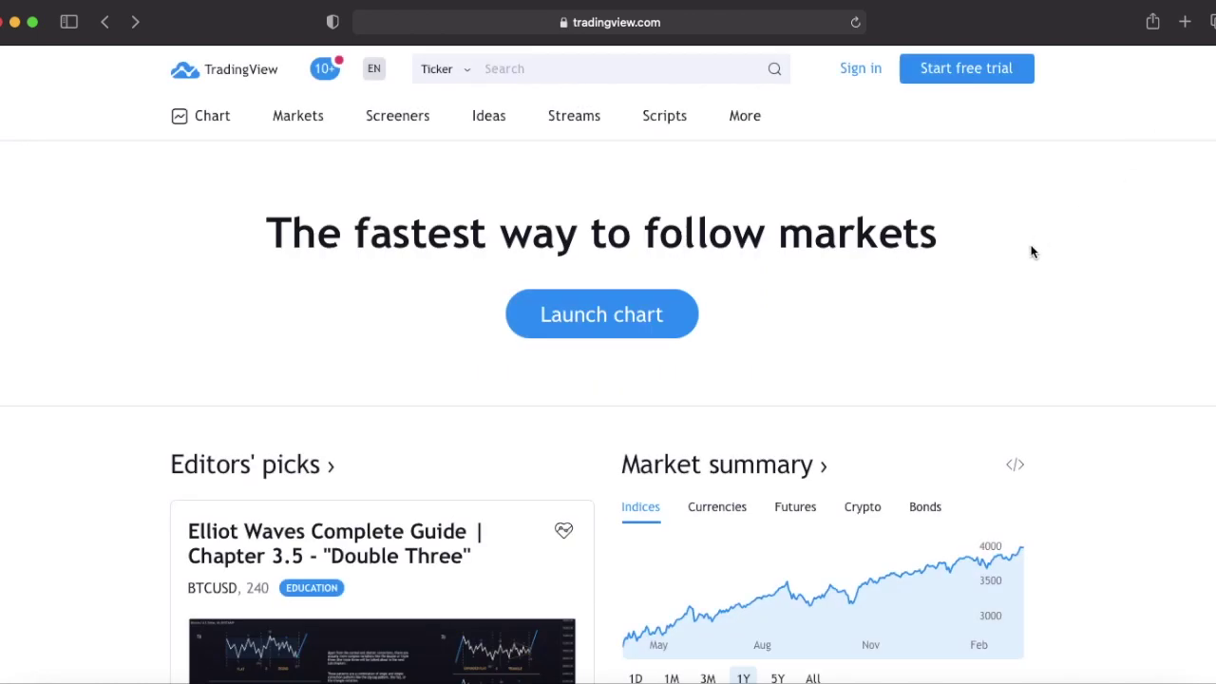
scroll(969, 307, "down", 1)
scroll(849, 308, "up", 1)
- Search APPLE, pick Apple Inc's AAPL and scroll to its stock chart
type("APPLE")
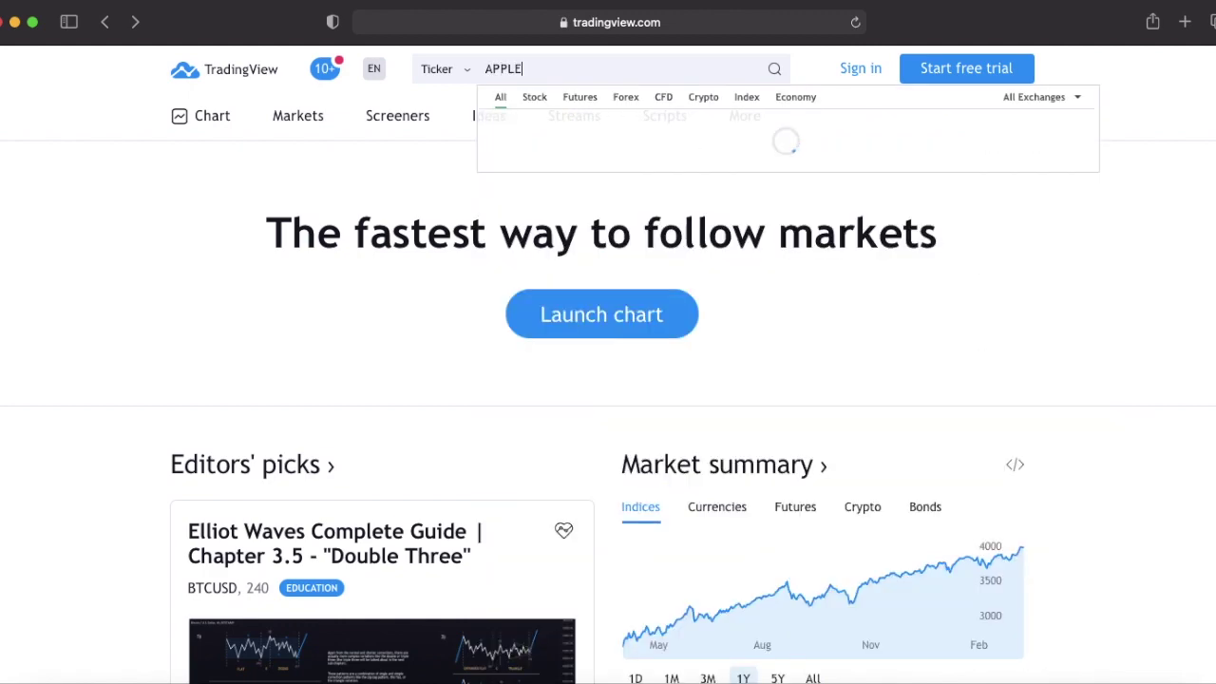
left_click(535, 123)
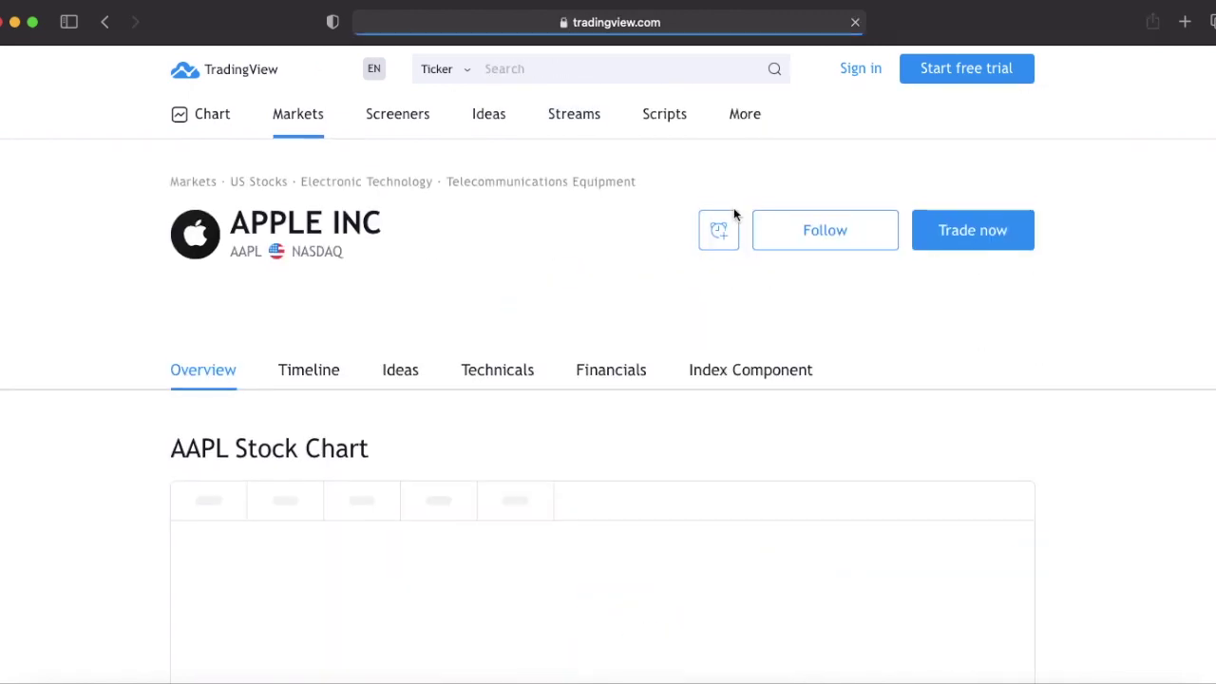
scroll(734, 207, "down", 1)
scroll(975, 388, "down", 3)
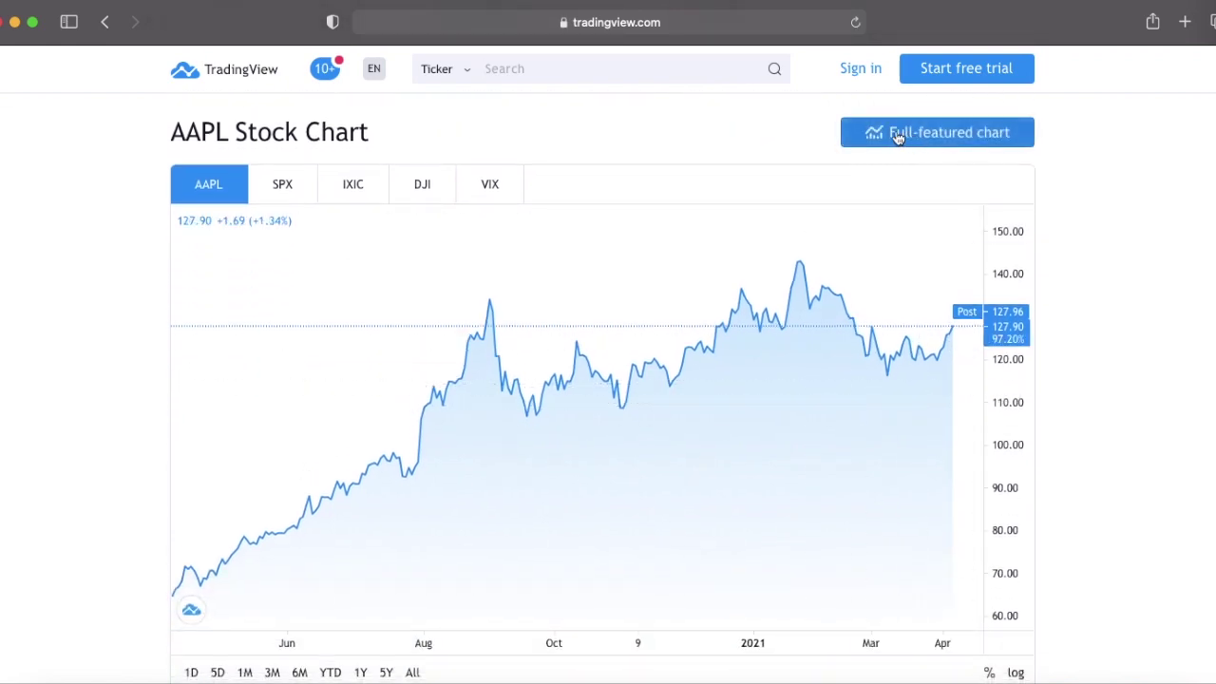
- Open AAPL in the full-featured chart, close the overview tab, and remove the Volume indicator
left_click(911, 134)
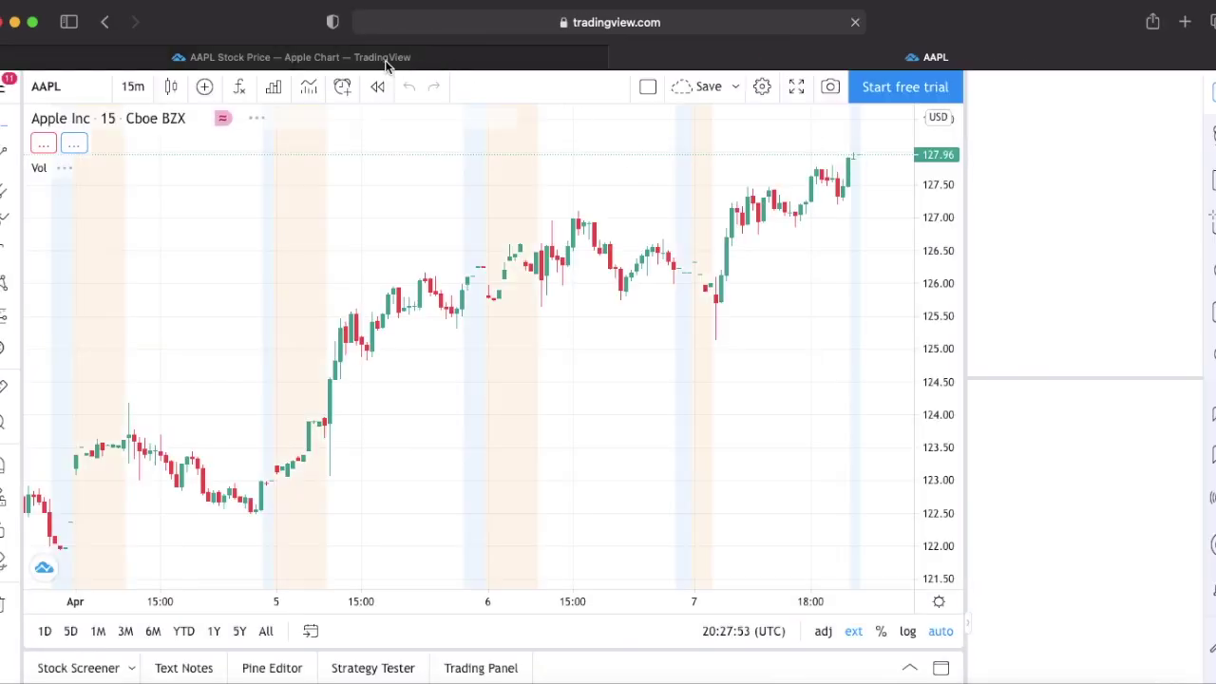
left_click(13, 57)
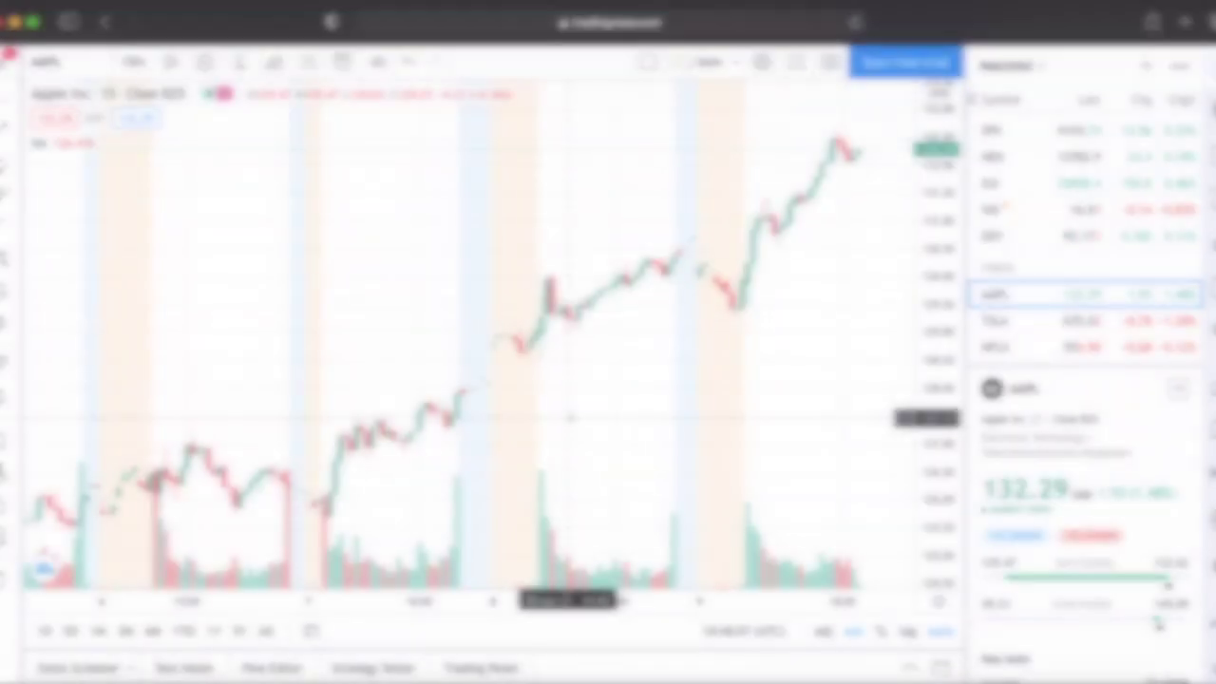
scroll(641, 416, "down", 5)
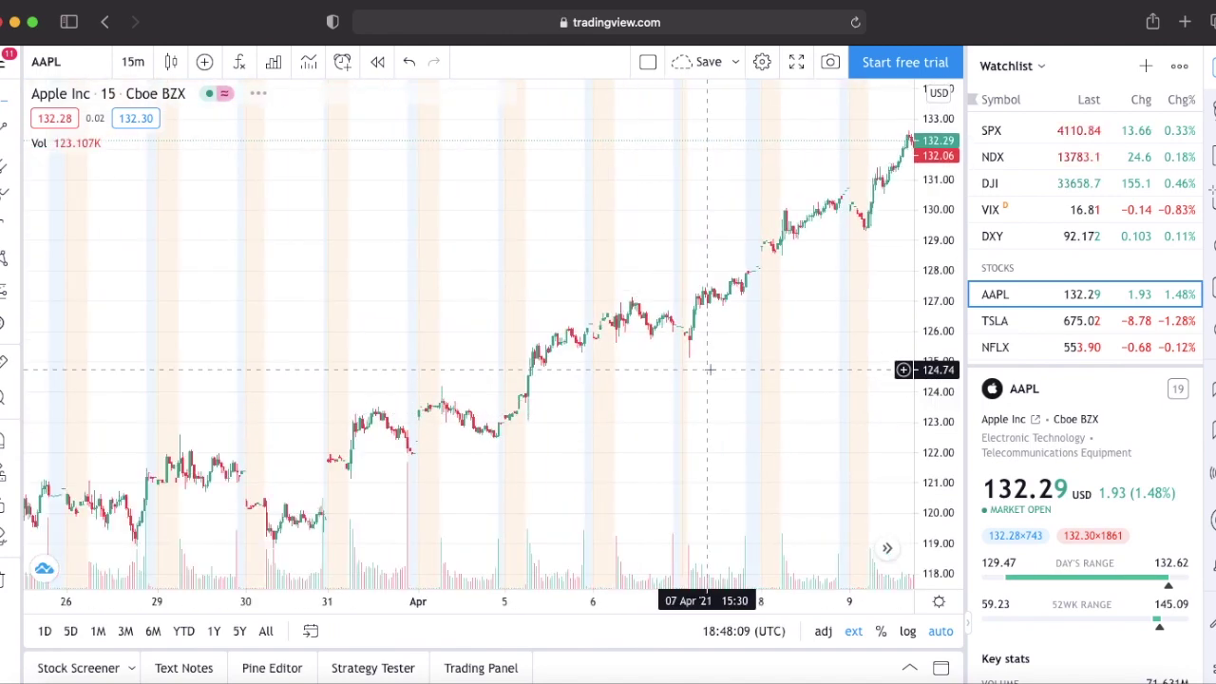
left_click_drag(627, 367, 455, 361)
scroll(485, 343, "up", 6)
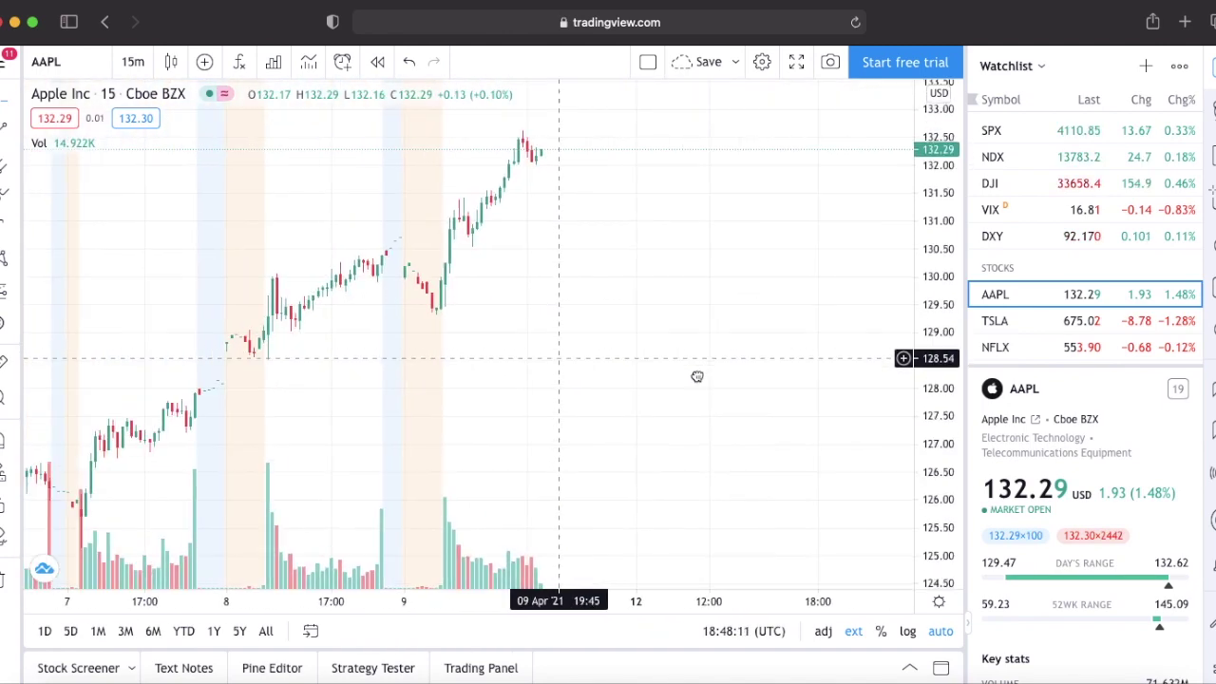
scroll(684, 377, "up", 5)
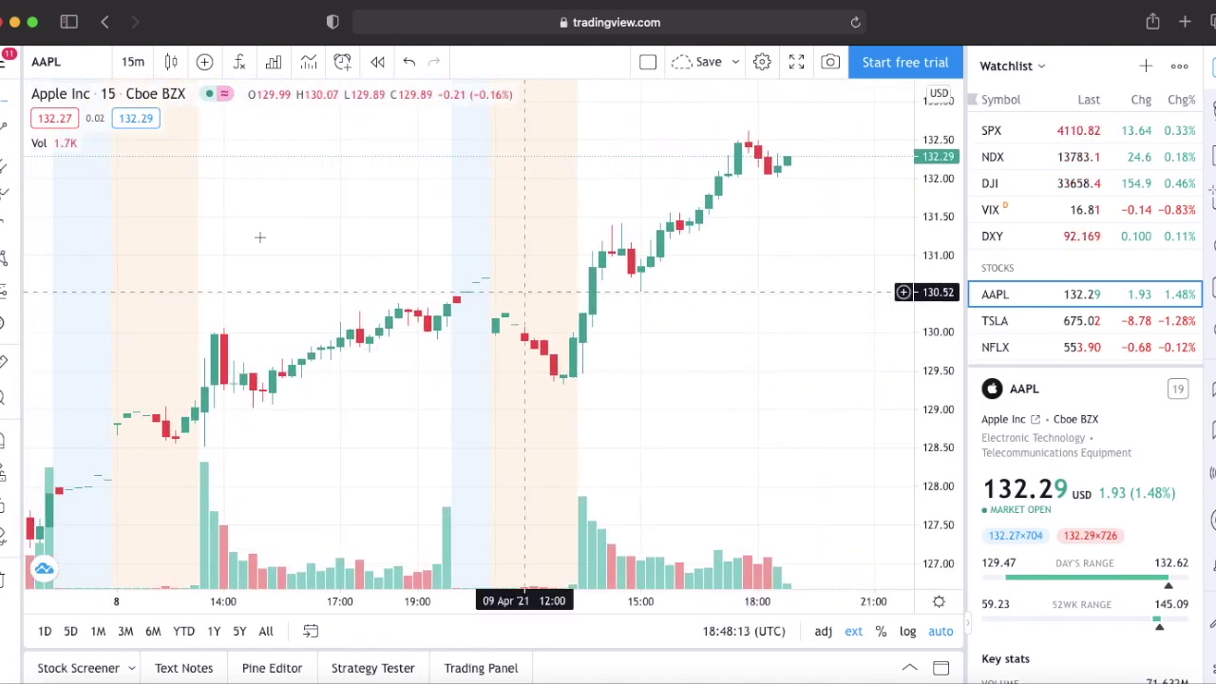
left_click(105, 144)
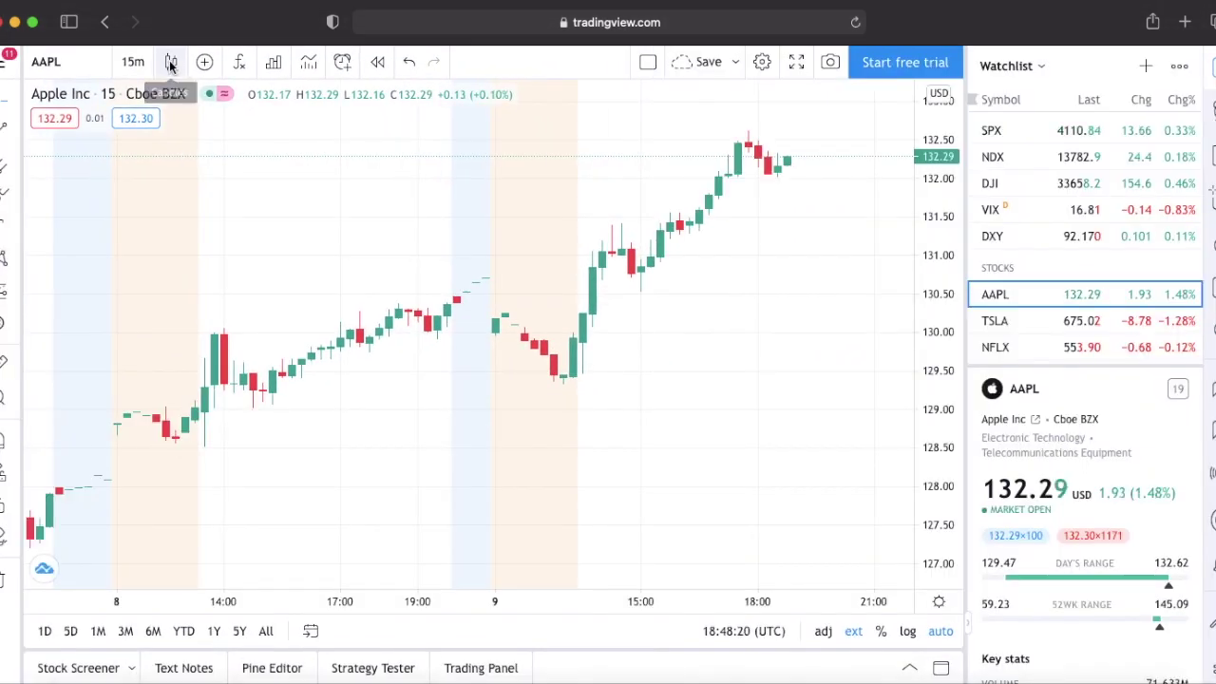
- Try the Line chart style, then the Bars style
left_click(169, 63)
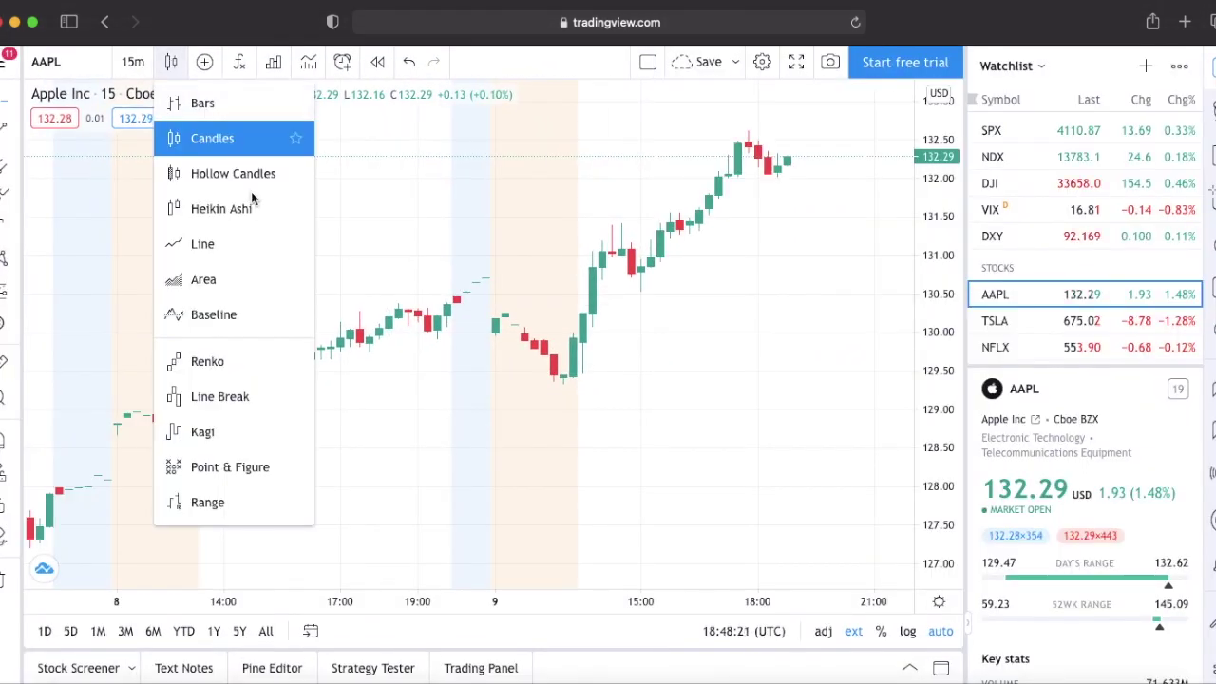
left_click(225, 249)
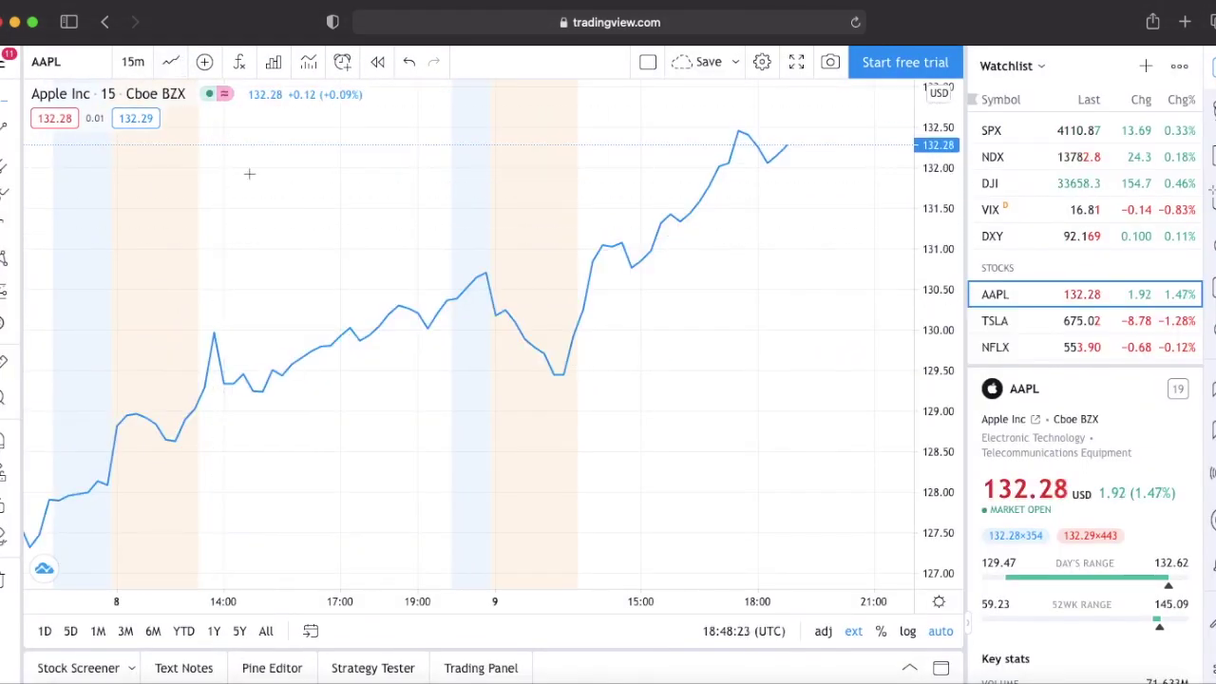
left_click_drag(299, 266, 426, 253)
scroll(425, 254, "down", 5)
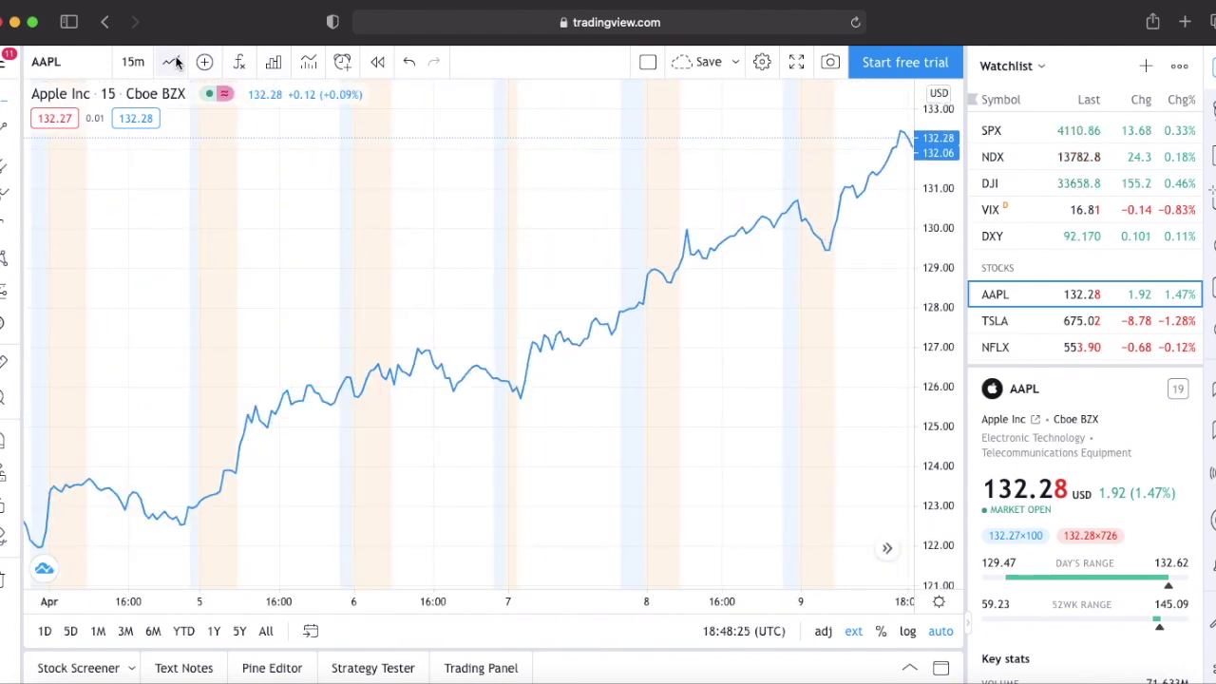
left_click(170, 62)
left_click(207, 103)
- Switch the chart style back to Candles and keep it
scroll(396, 198, "up", 3)
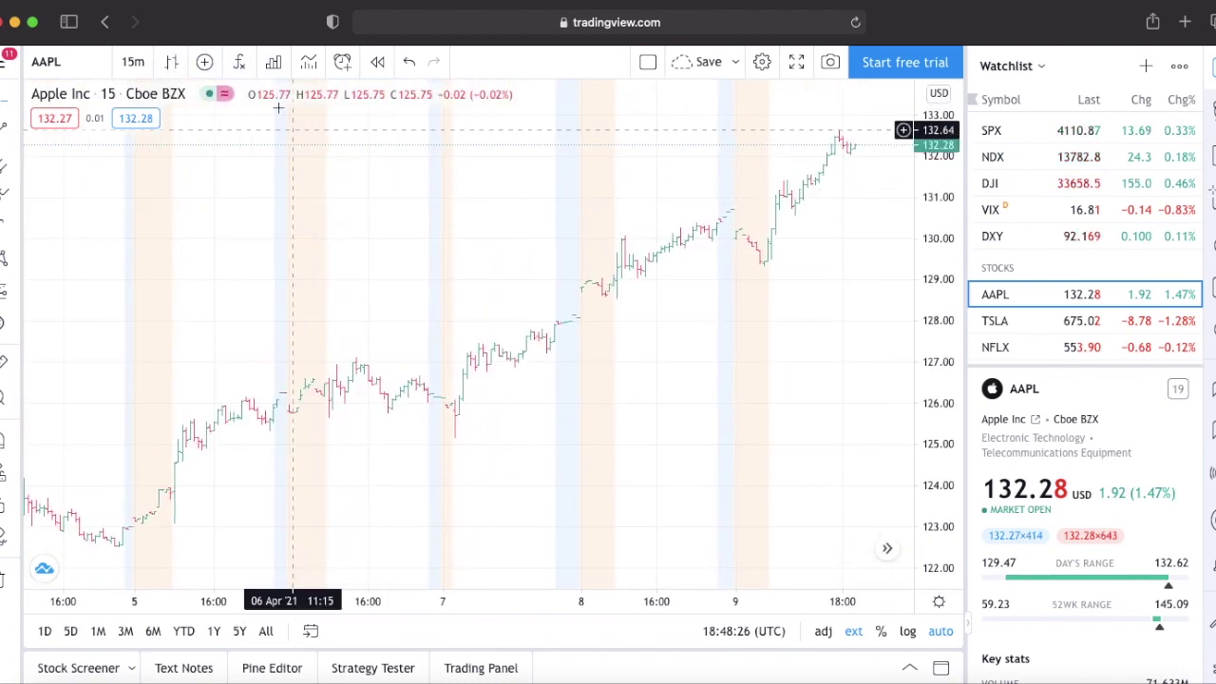
scroll(343, 208, "up", 3)
left_click(172, 61)
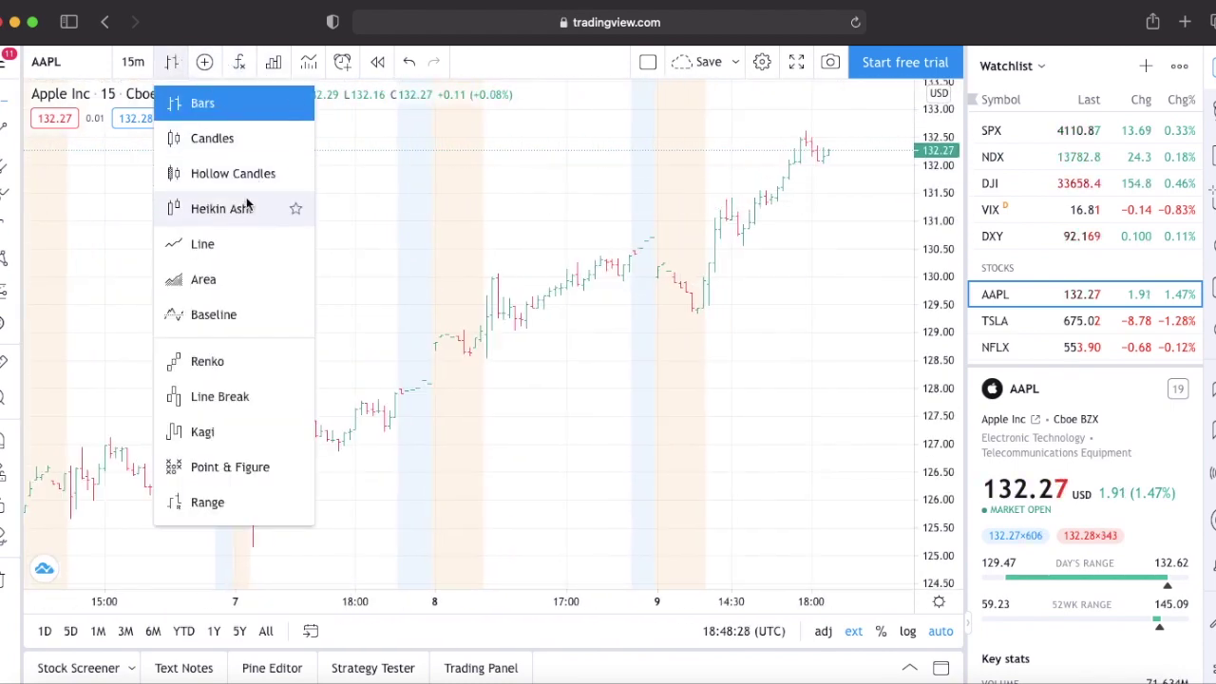
left_click(230, 139)
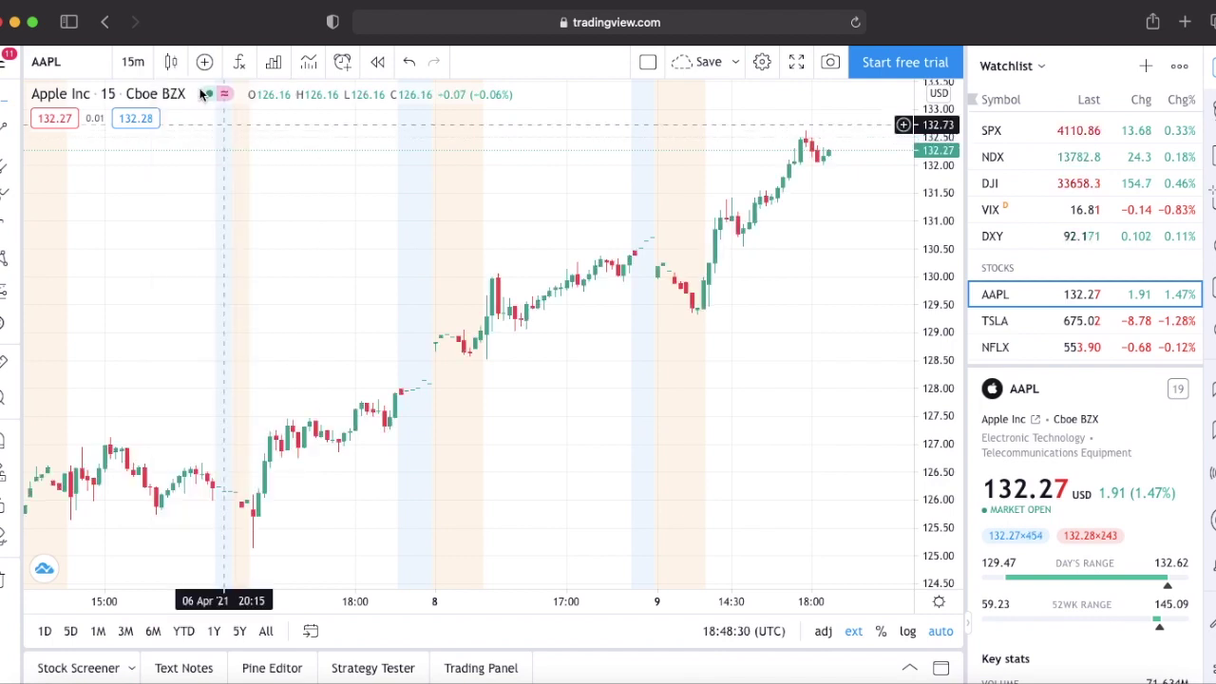
left_click(177, 65)
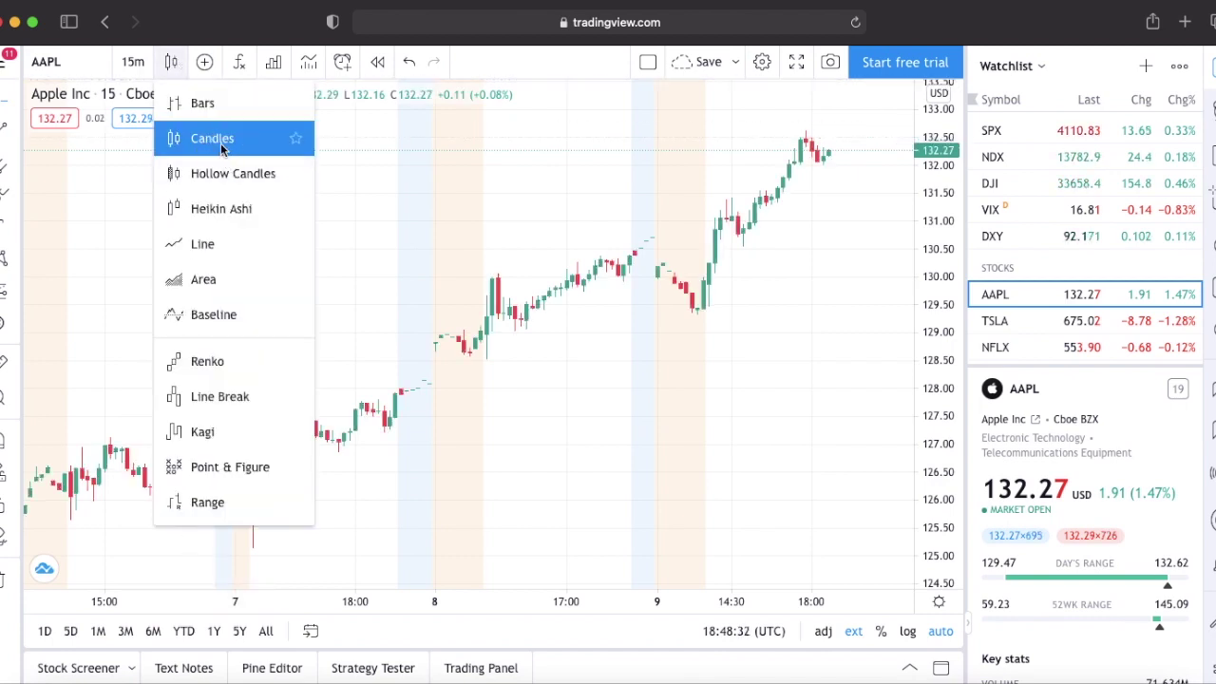
left_click(221, 143)
scroll(535, 222, "up", 1)
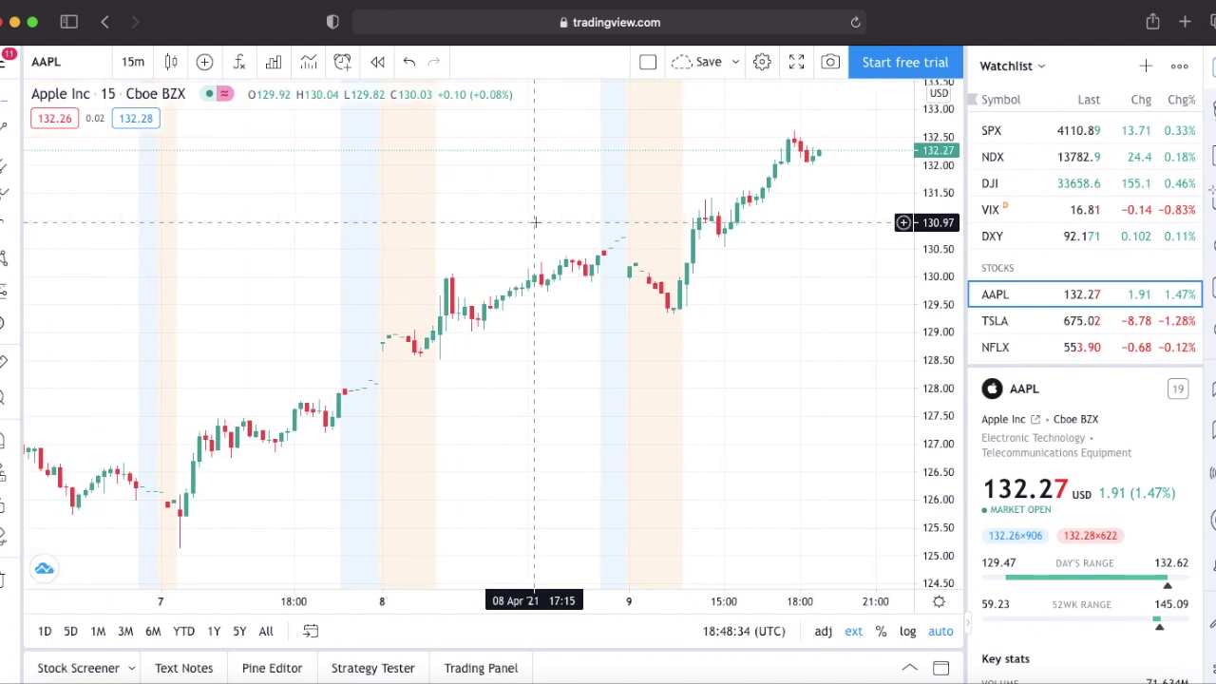
- Pan the AAPL chart so the latest candles sit near the price scale
left_click_drag(531, 223, 597, 226)
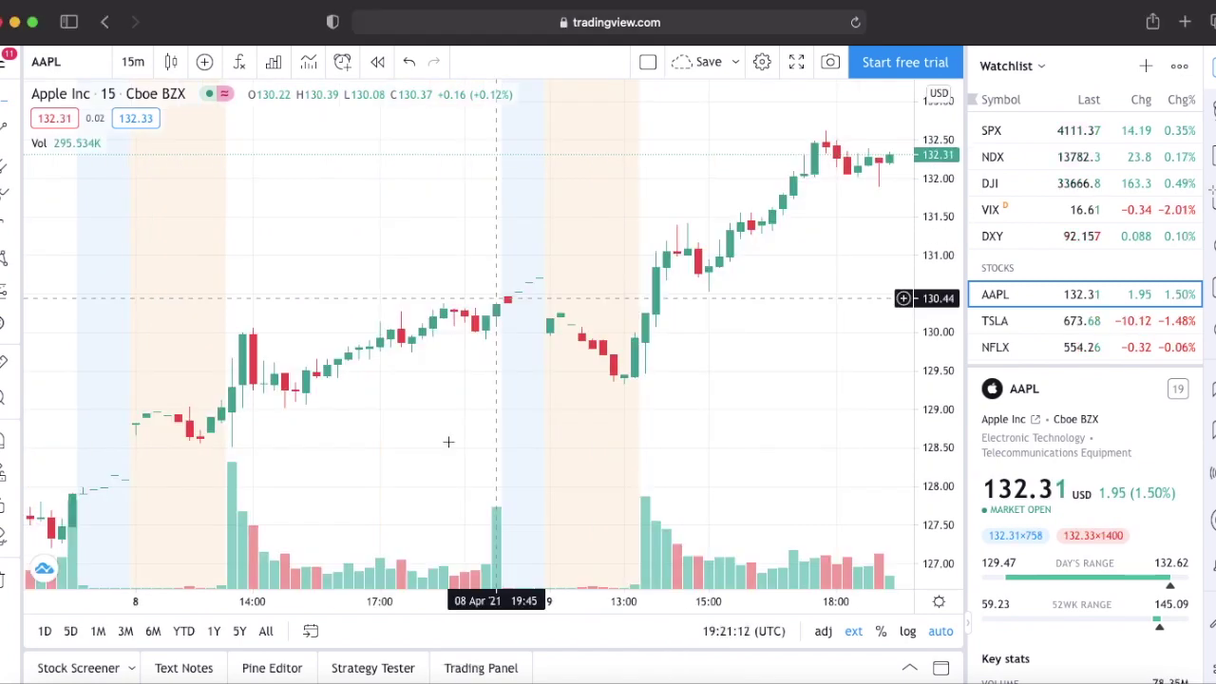
scroll(676, 422, "left", 3)
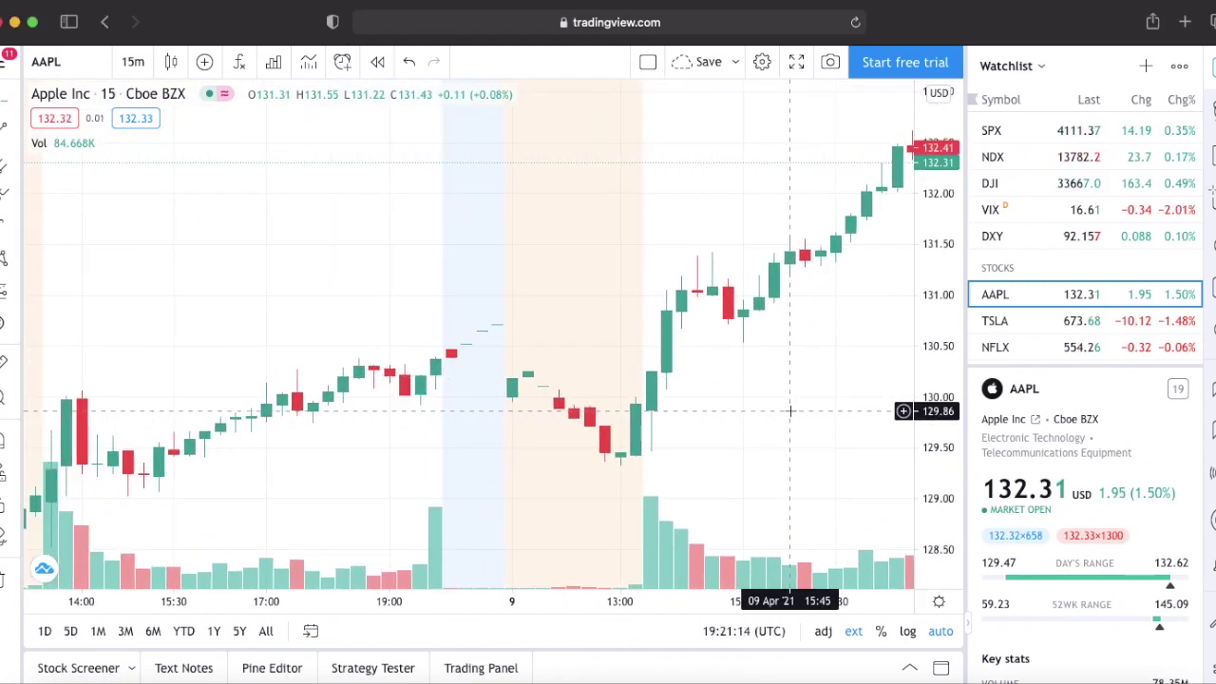
left_click_drag(788, 411, 675, 327)
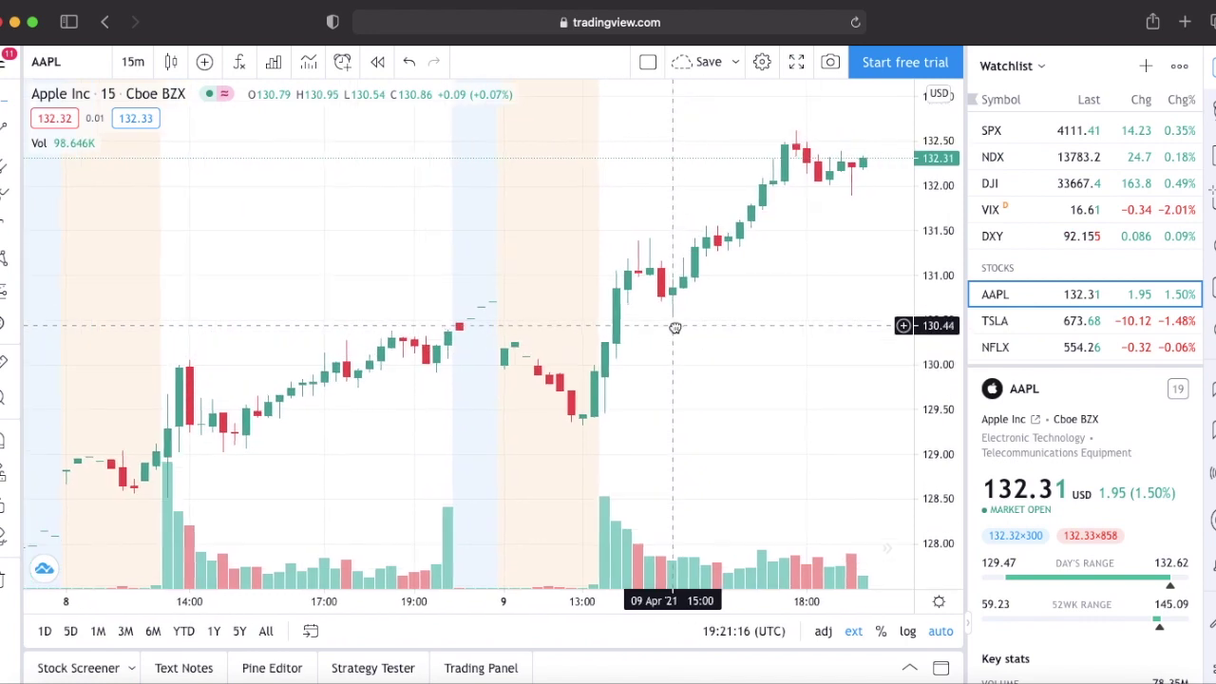
- Switch the chart to the Dark colour theme from the right-click menu
right_click(647, 209)
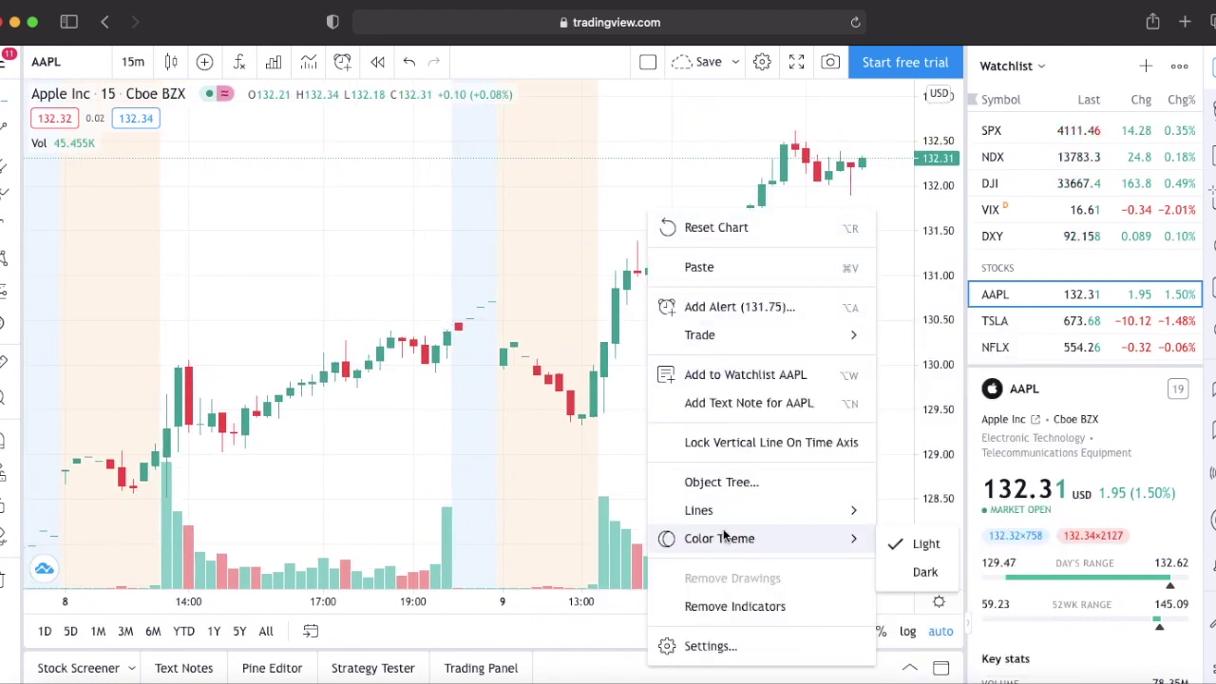
mouse_move(751, 541)
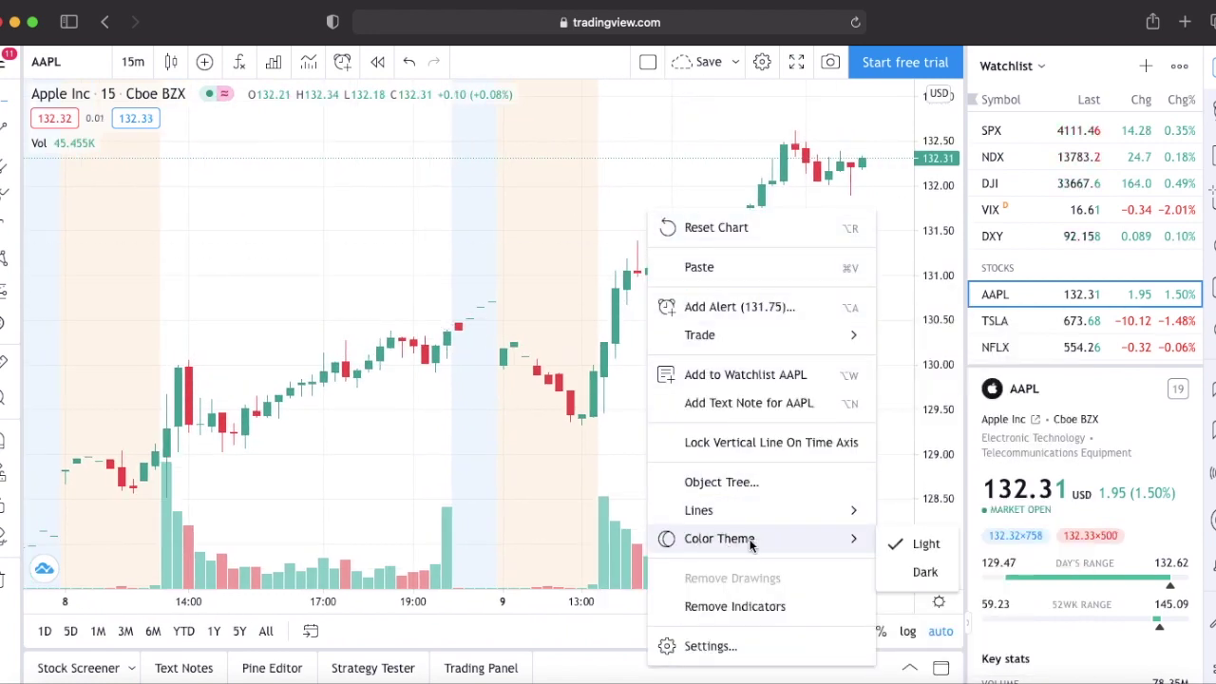
left_click(924, 573)
scroll(771, 408, "down", 4)
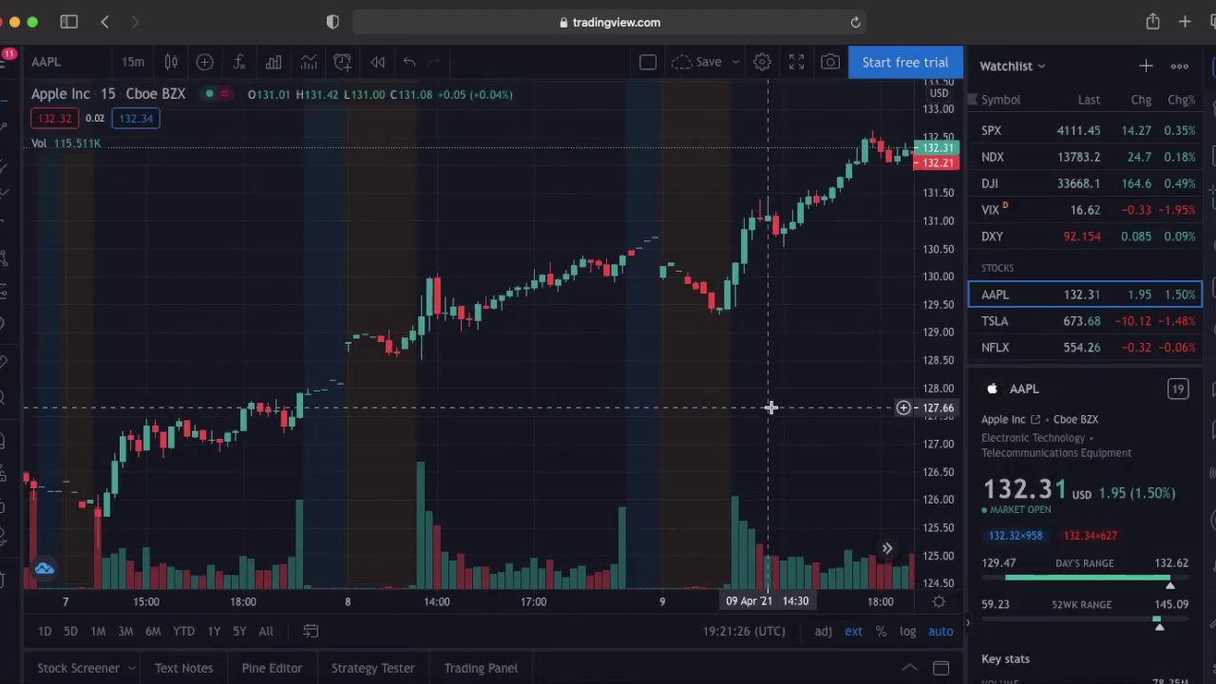
scroll(611, 397, "up", 2)
- Zoom and pan so the last few trading days fill the view with room after the last candle
left_click_drag(611, 396, 462, 396)
scroll(687, 396, "up", 2)
scroll(601, 394, "up", 2)
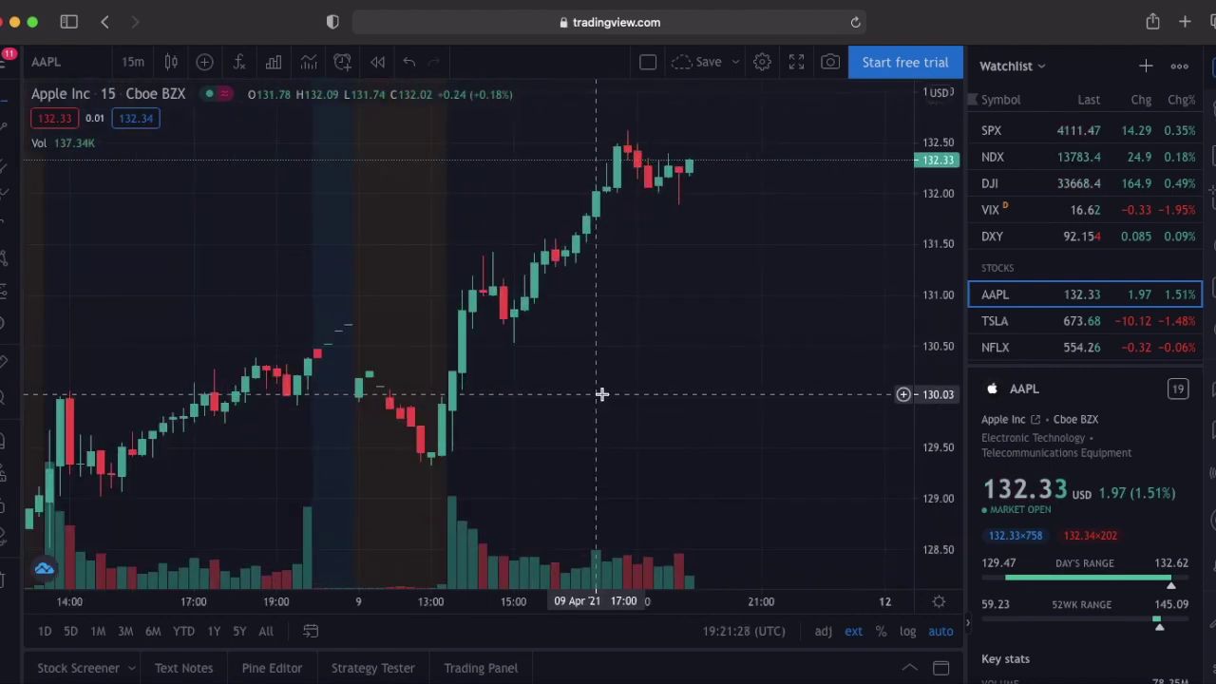
scroll(602, 393, "down", 3)
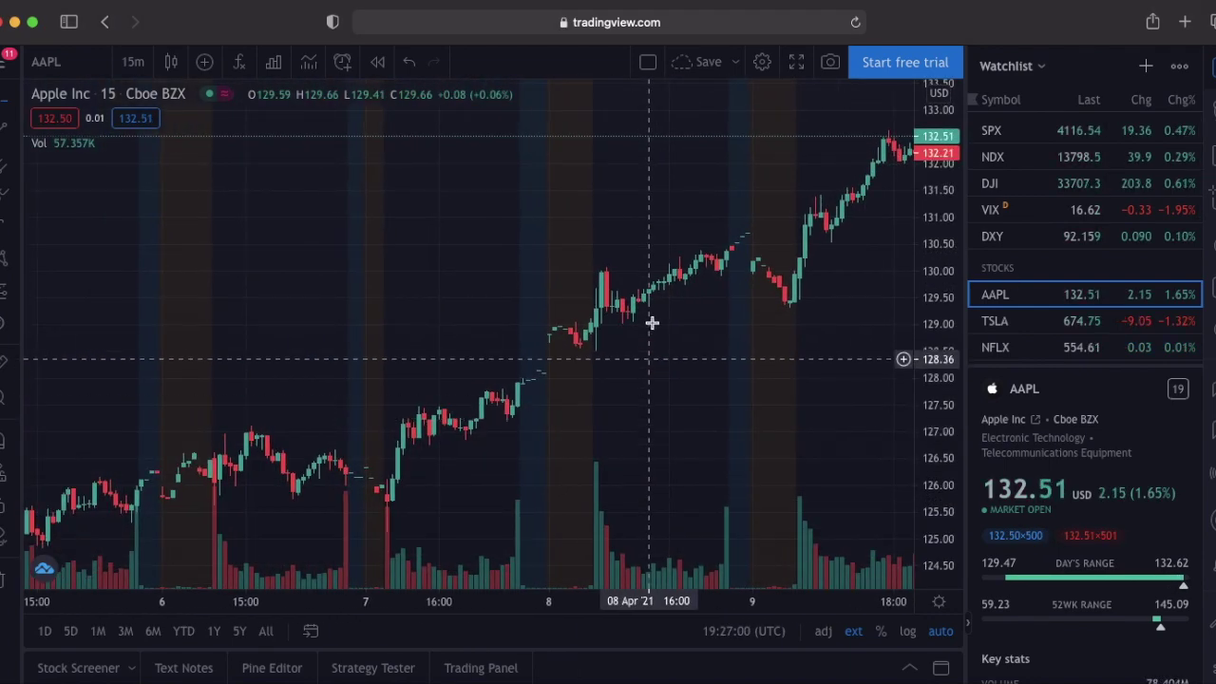
scroll(651, 323, "up", 2)
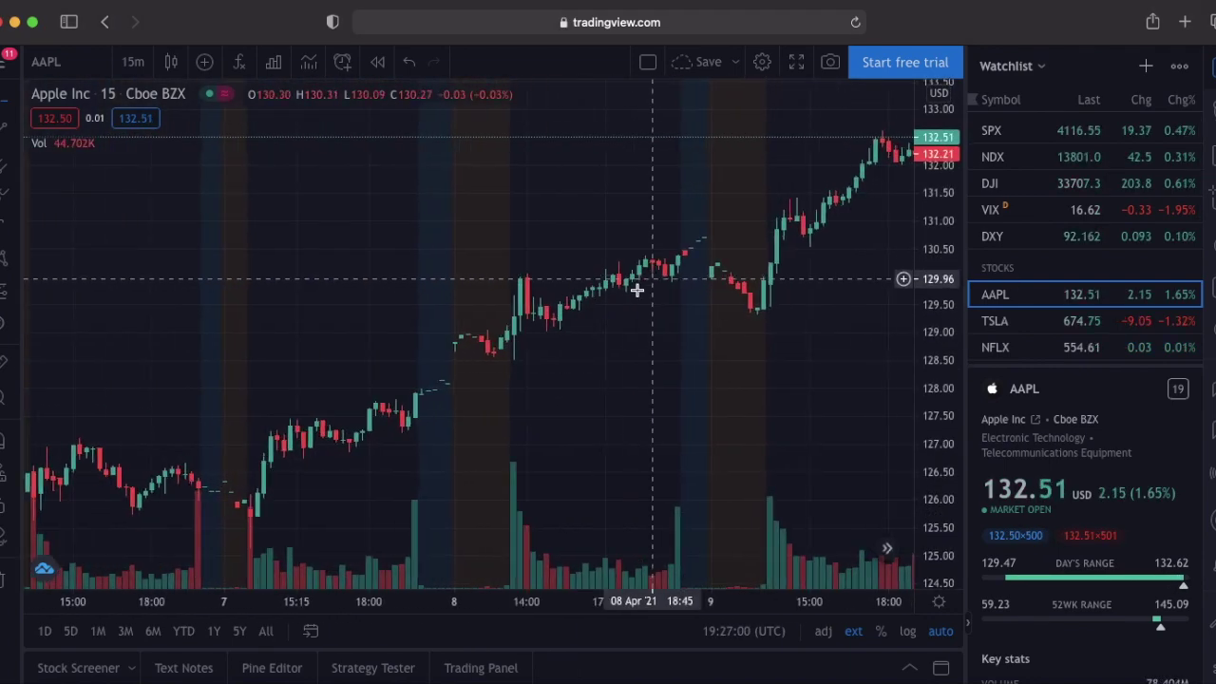
- Turn off Extended Hours in Chart settings
right_click(607, 203)
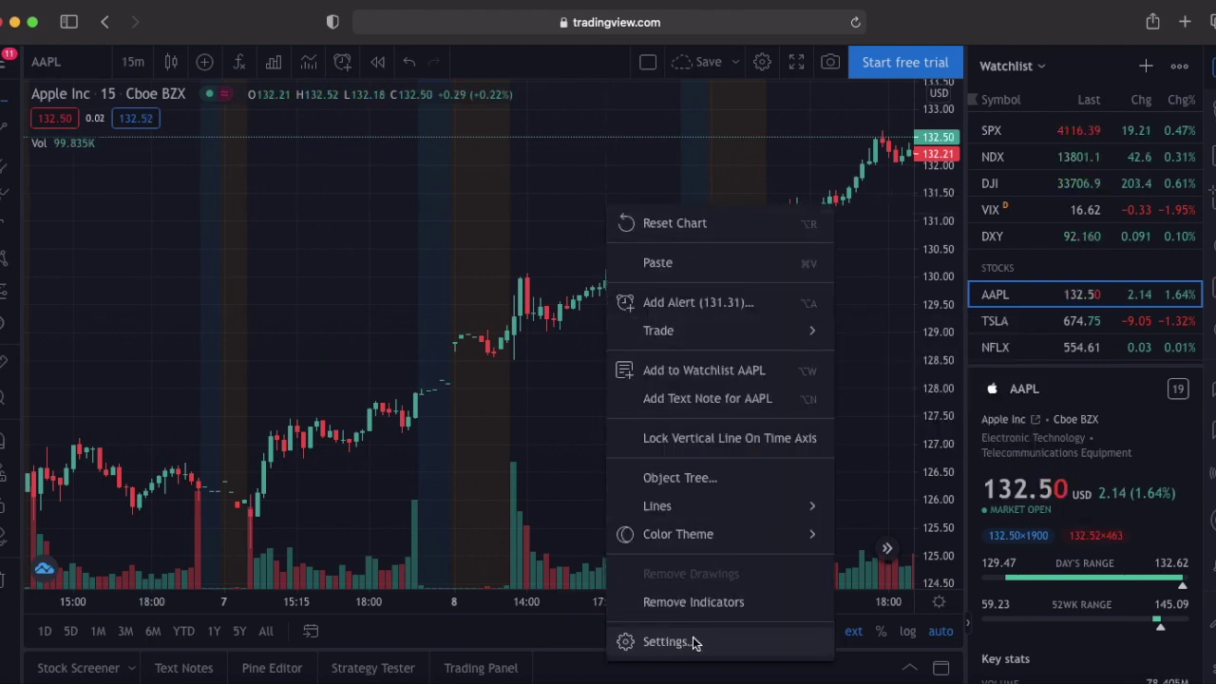
left_click(868, 481)
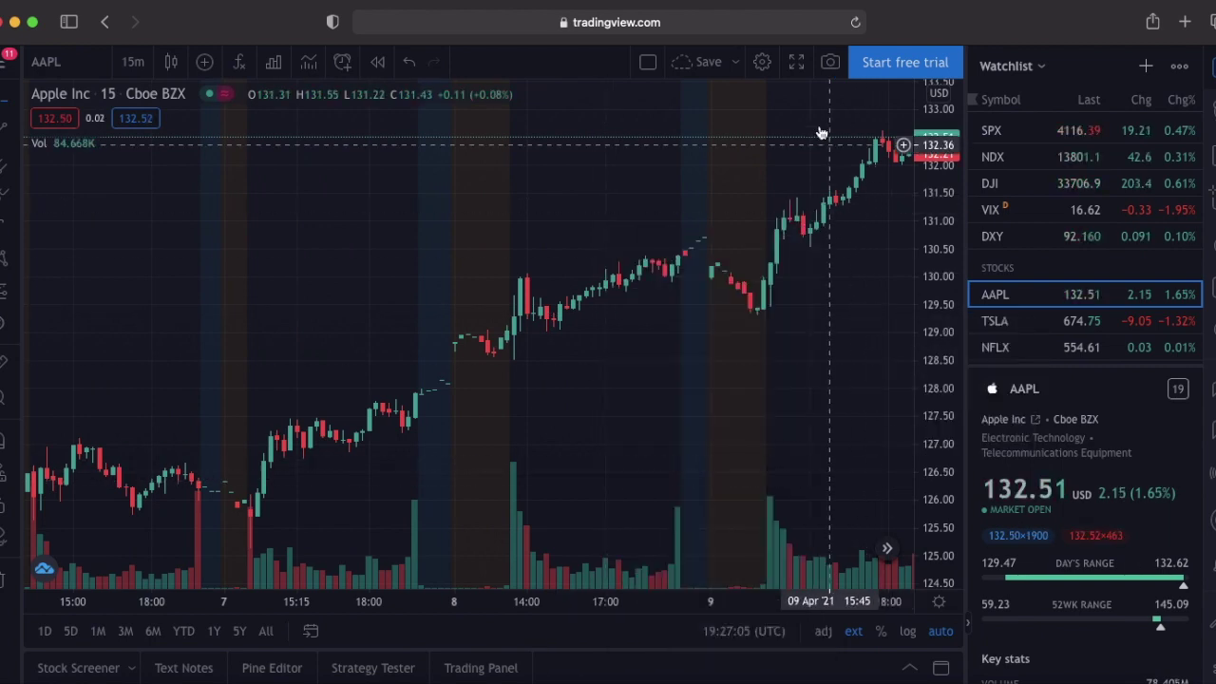
left_click(763, 65)
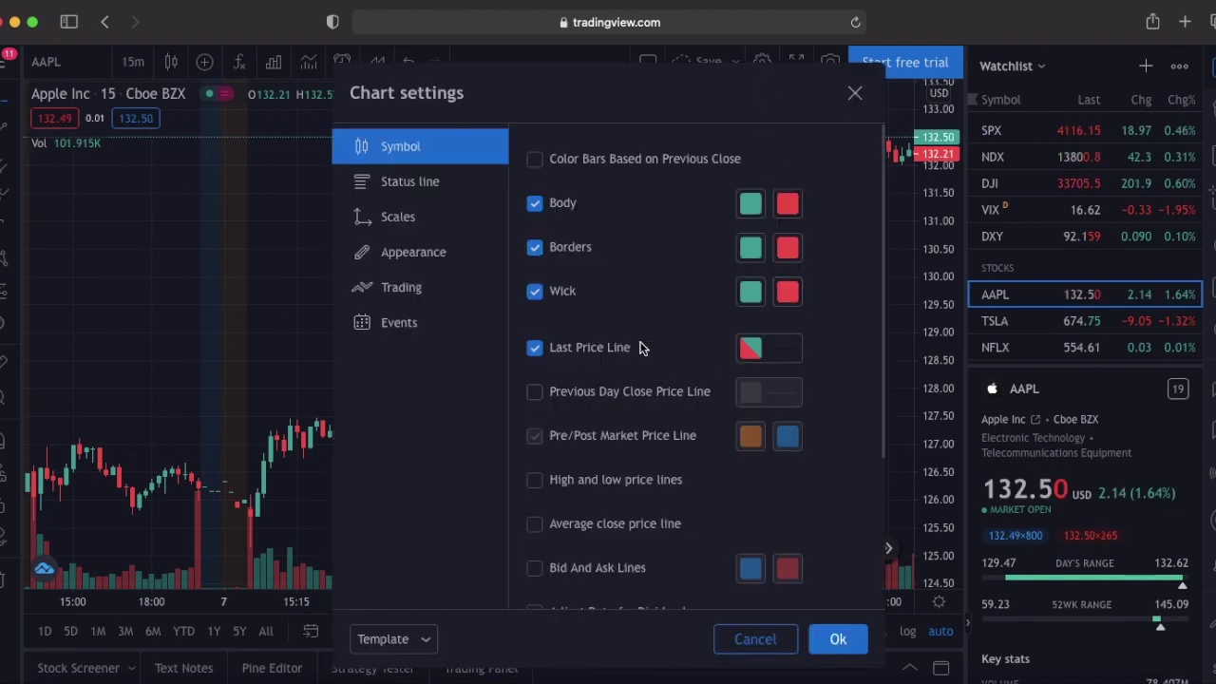
scroll(642, 352, "down", 2)
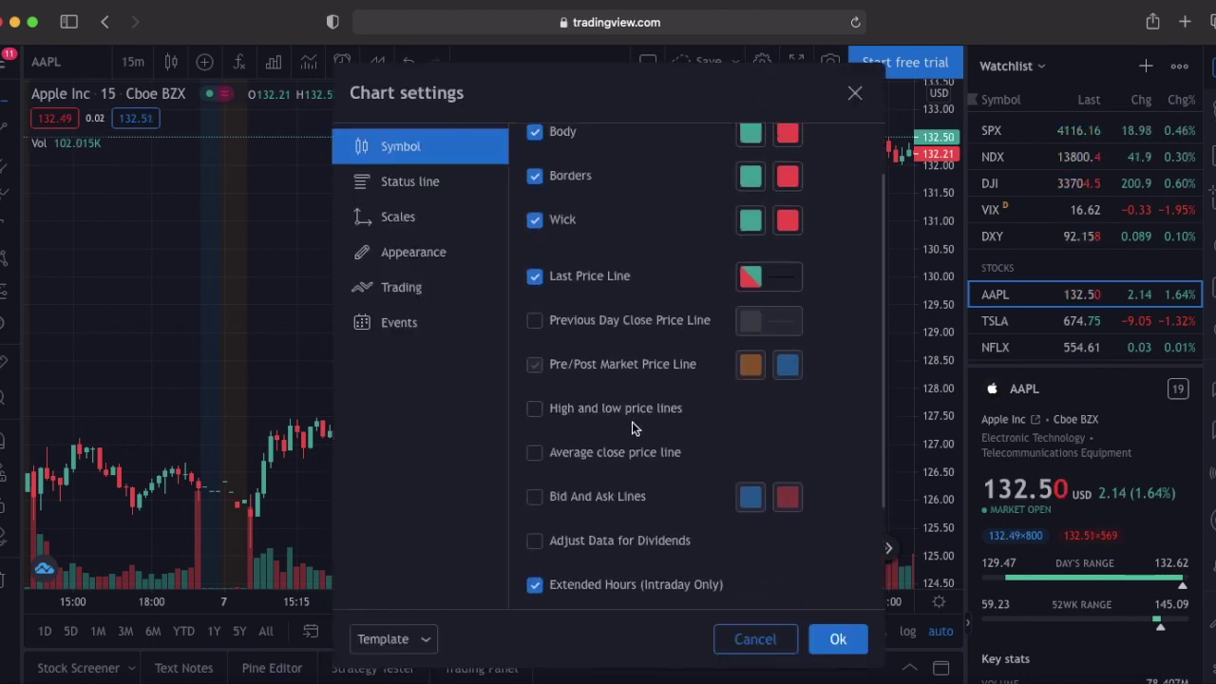
left_click(602, 587)
scroll(594, 432, "up", 2)
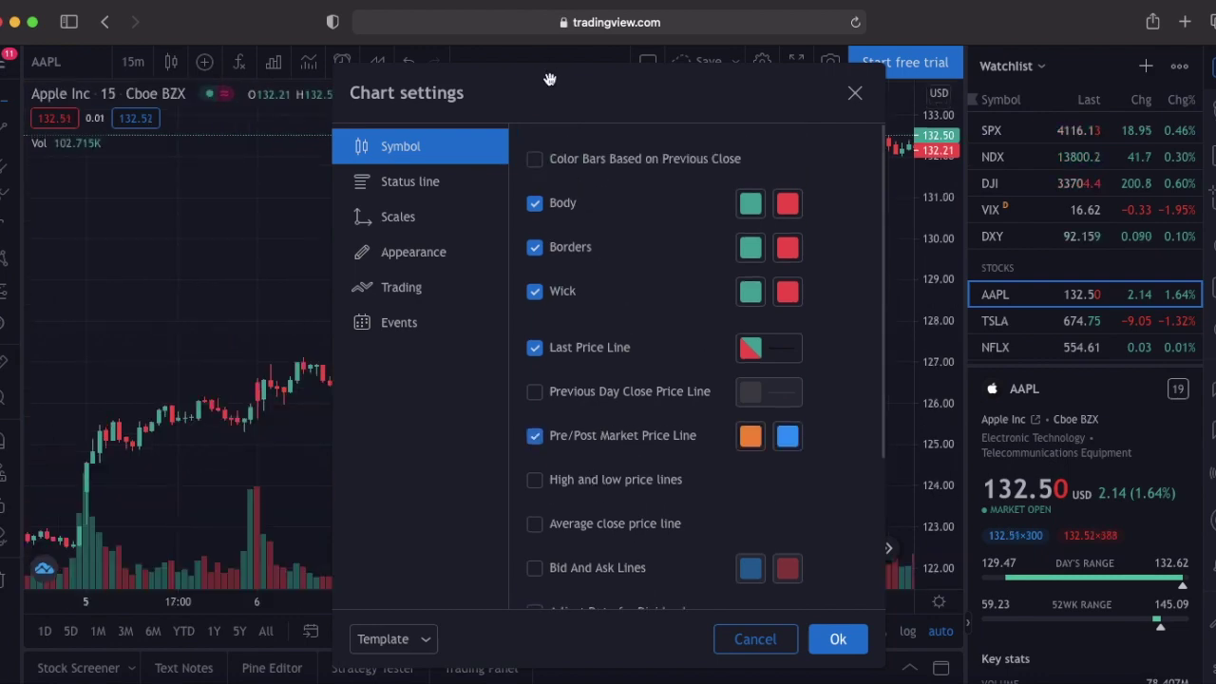
- Make candle bodies and borders white for rising and black for falling
left_click_drag(549, 79, 784, 94)
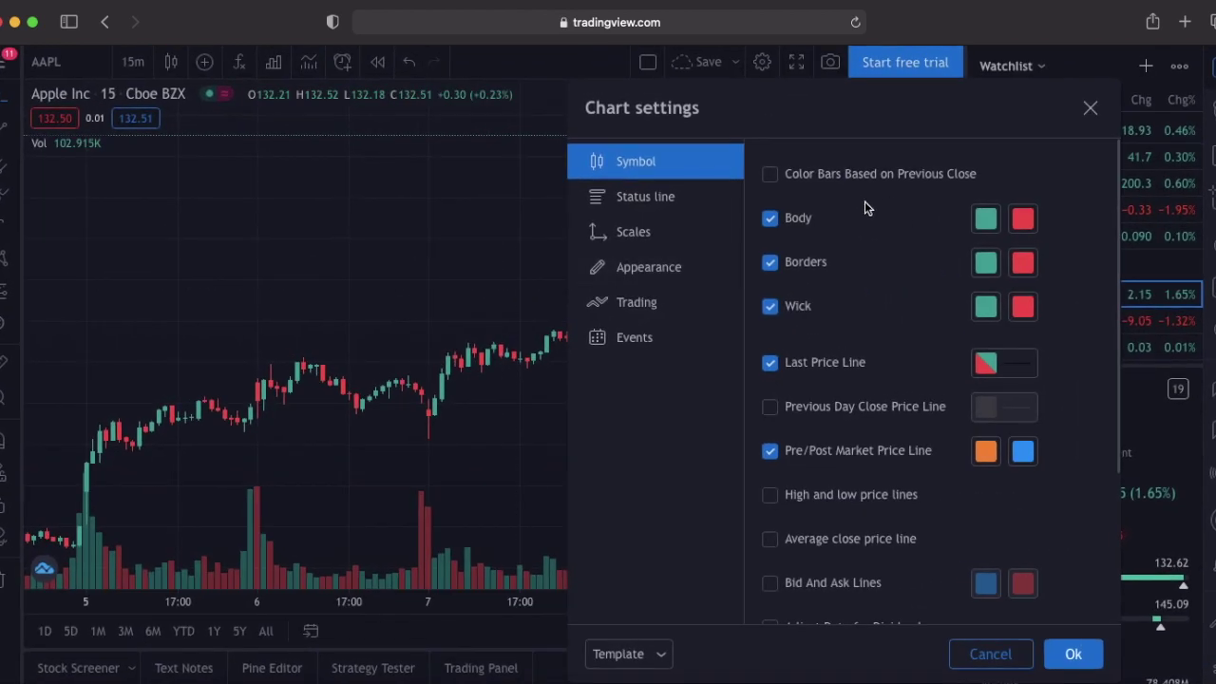
left_click(988, 219)
left_click(989, 254)
left_click(1023, 219)
left_click(1207, 254)
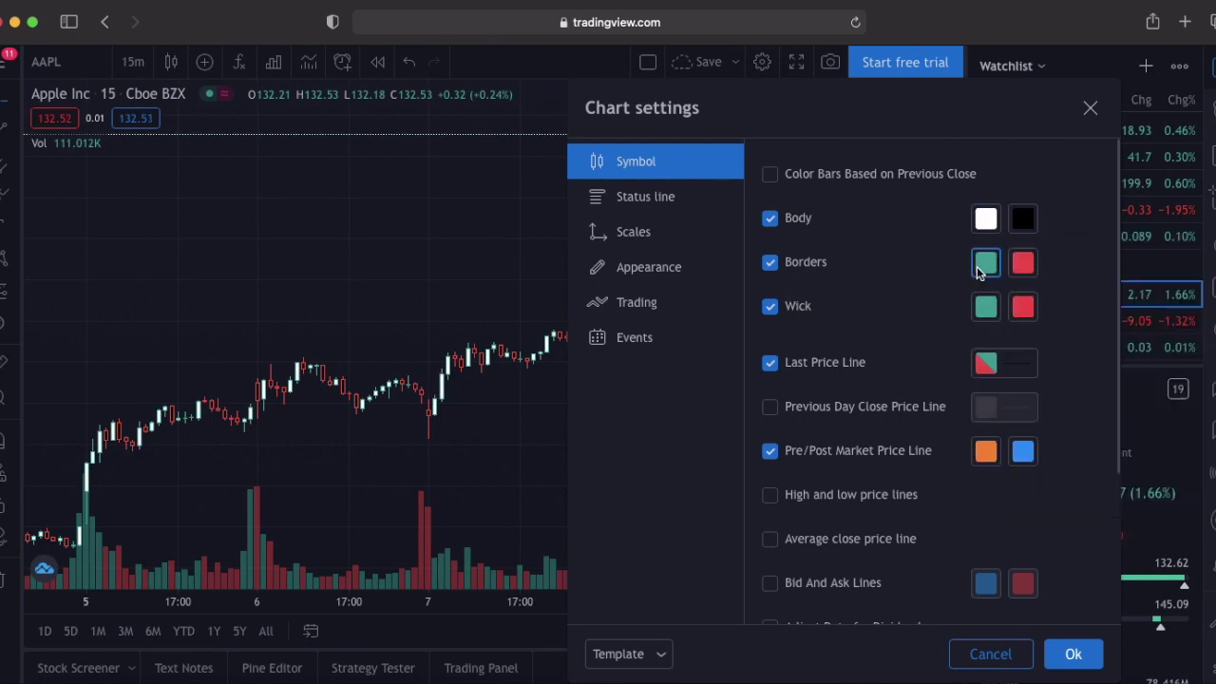
left_click(986, 263)
left_click(989, 299)
left_click(1024, 262)
left_click(1207, 299)
- Make candle wicks white for rising and black for falling, then close Chart settings
left_click(986, 306)
left_click(989, 342)
left_click(1171, 342)
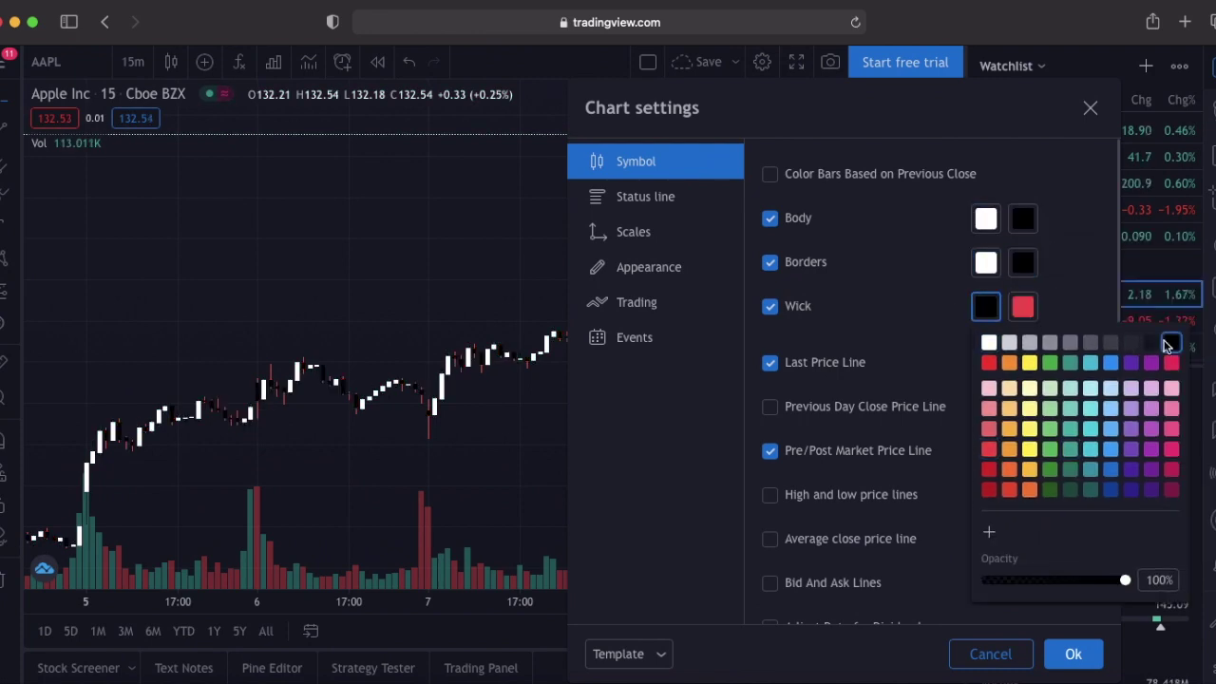
left_click(989, 342)
left_click(1024, 306)
left_click(1207, 342)
left_click(878, 320)
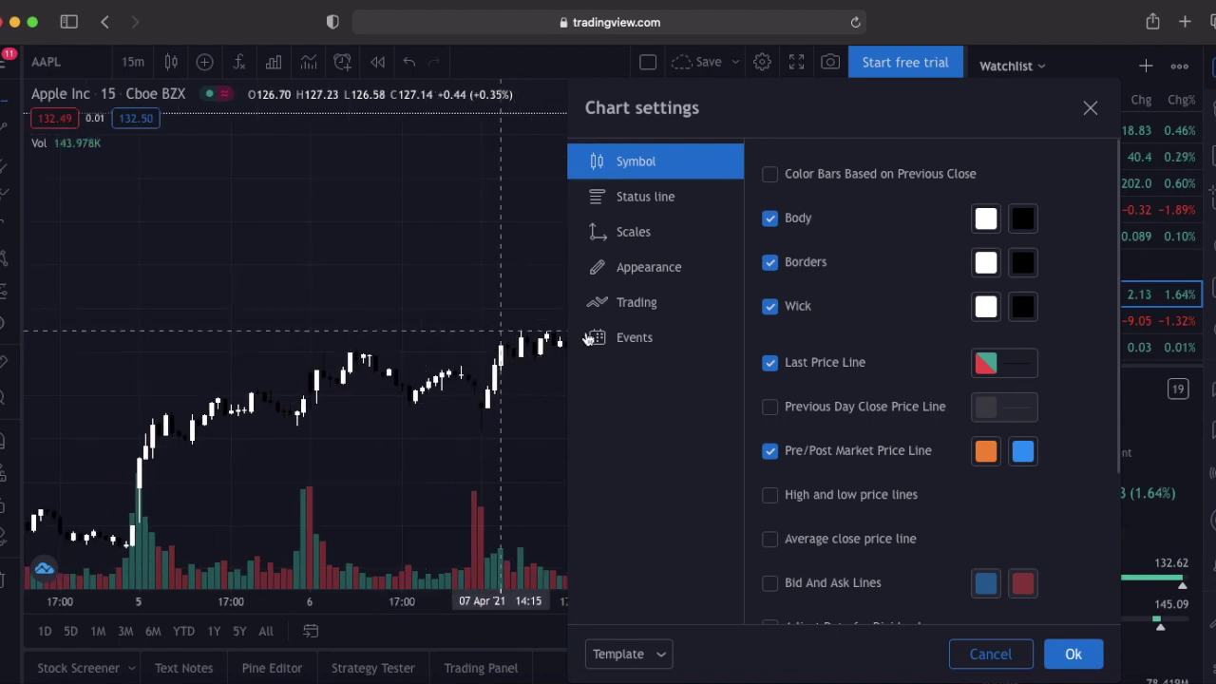
left_click(1091, 107)
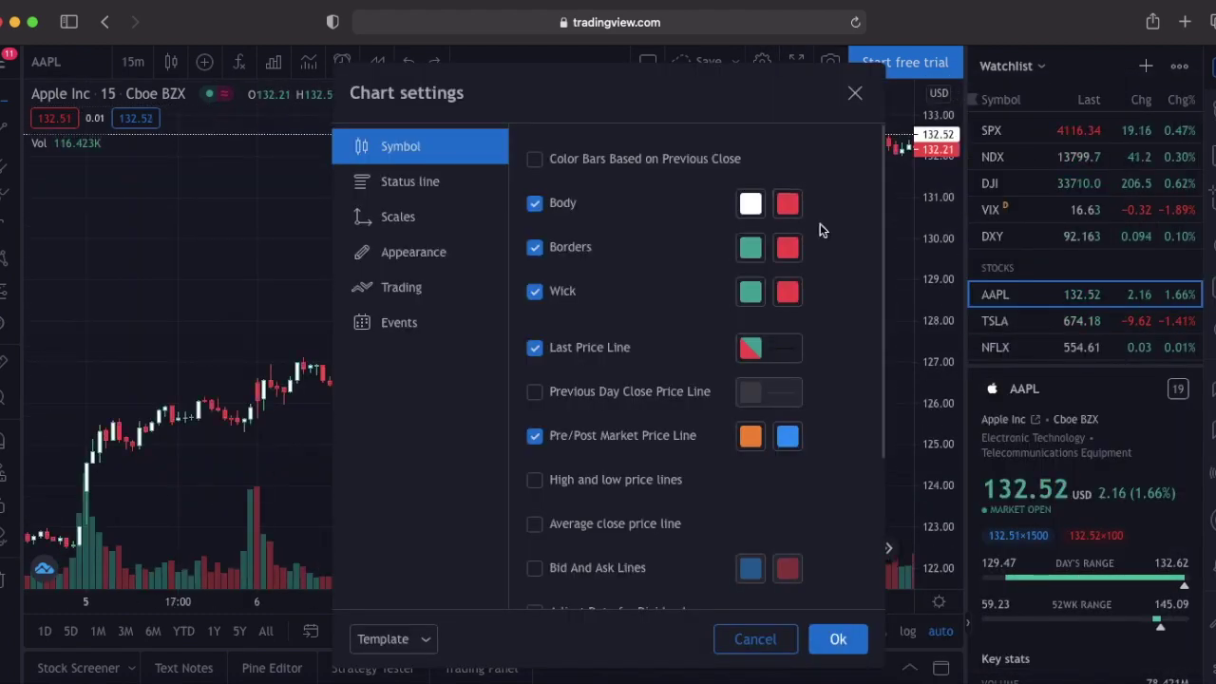
left_click_drag(606, 93, 720, 101)
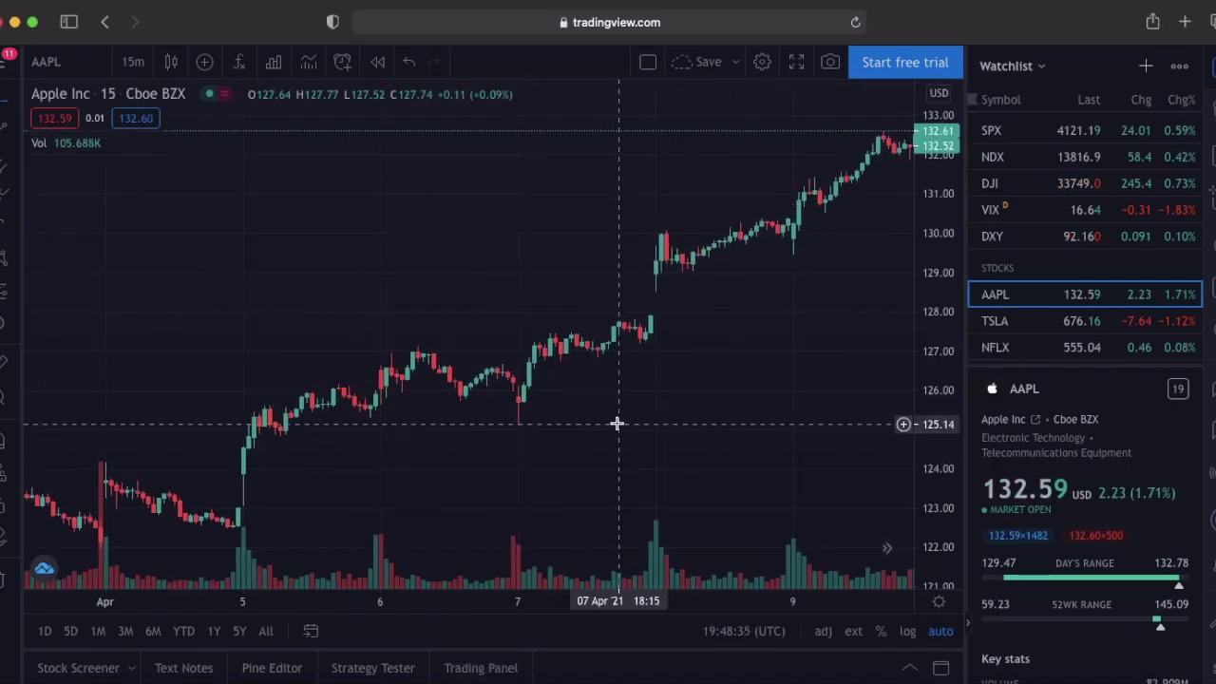
scroll(617, 424, "right", 5)
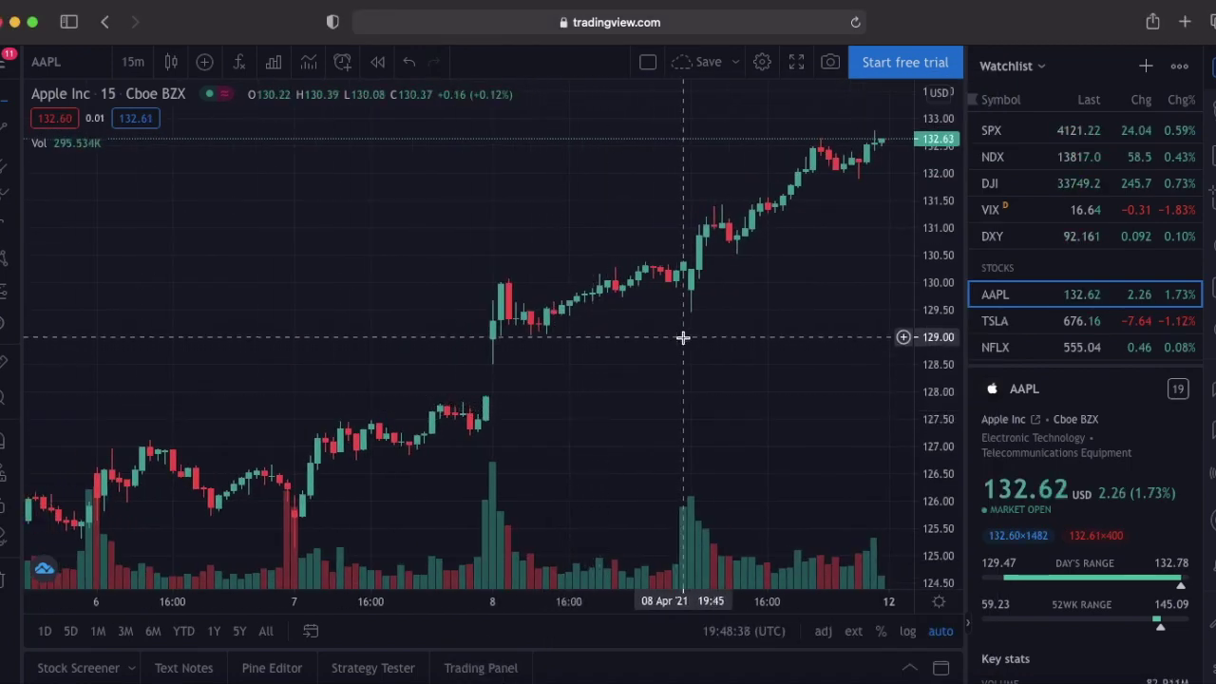
- Set both Background gradient colours to black in Chart settings and apply with Ok
scroll(674, 337, "right", 1)
left_click(763, 63)
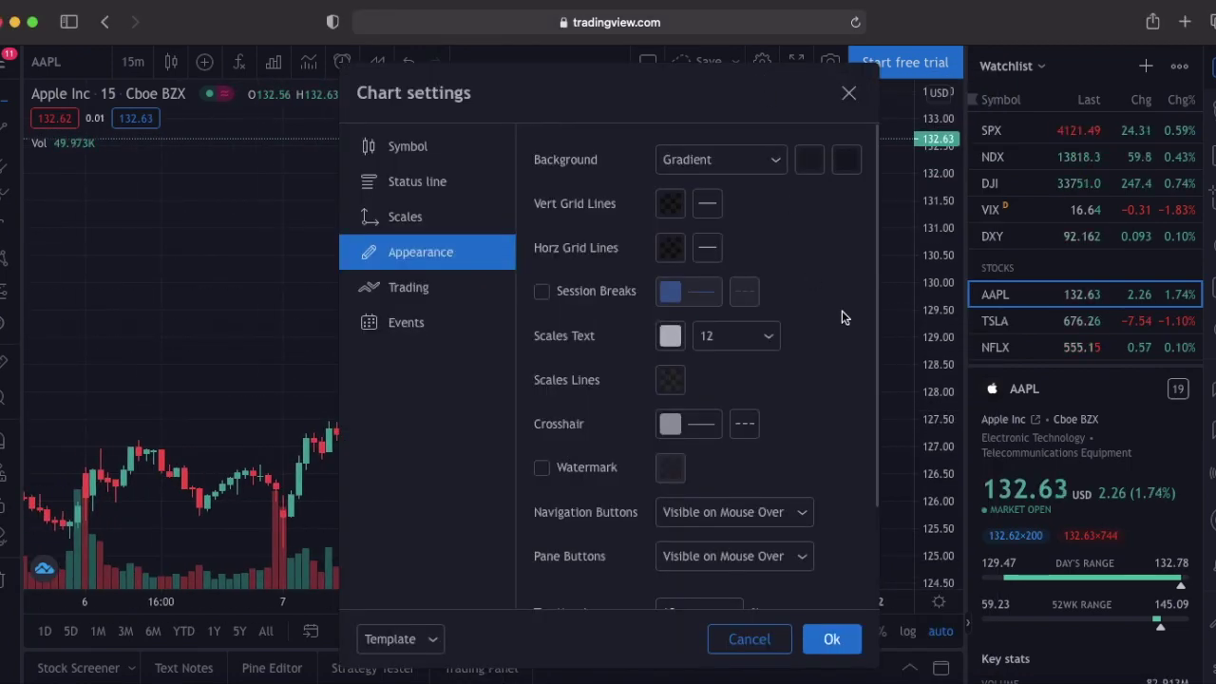
left_click(416, 152)
left_click(399, 266)
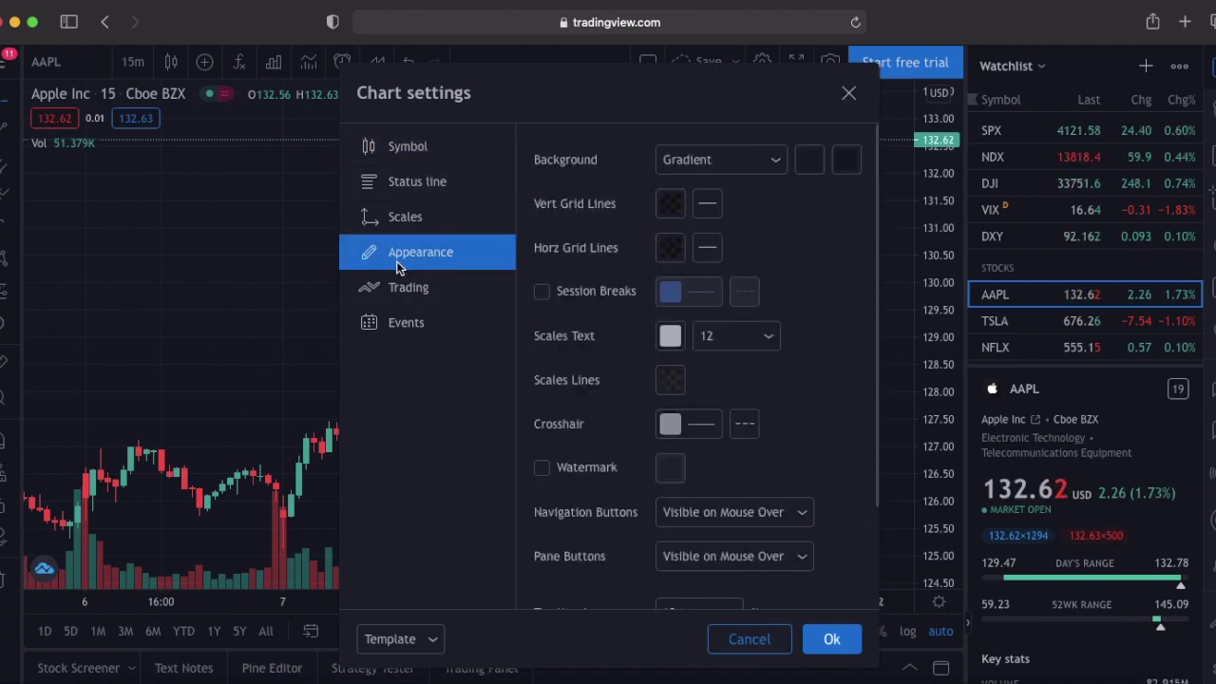
left_click(810, 160)
left_click(994, 198)
left_click(846, 159)
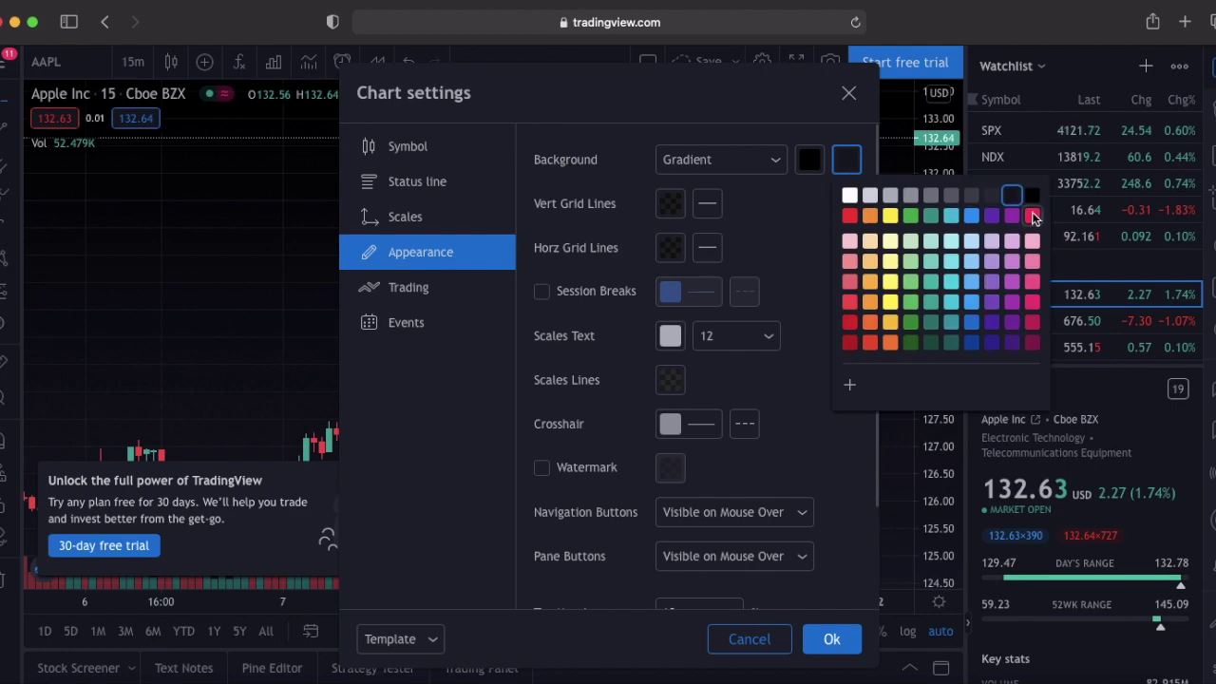
left_click(1032, 195)
left_click(867, 118)
left_click(849, 93)
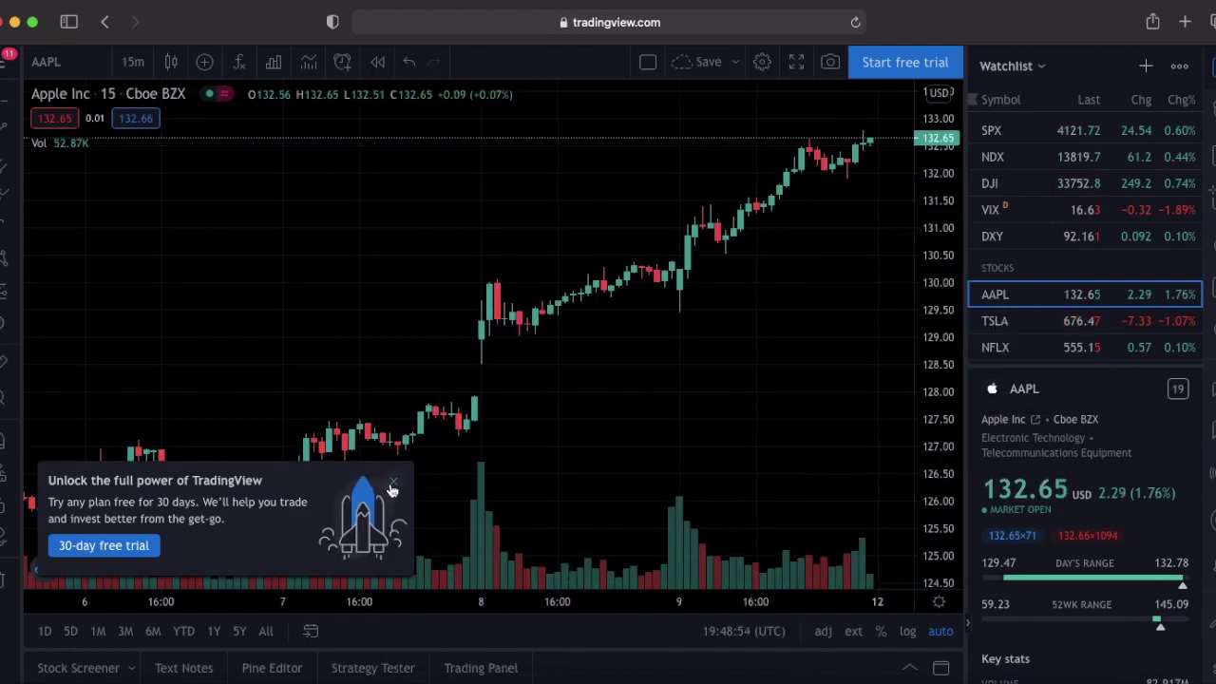
- Set the Vert and Horz grid line colours to 0% opacity in Chart settings
scroll(646, 434, "down", 5)
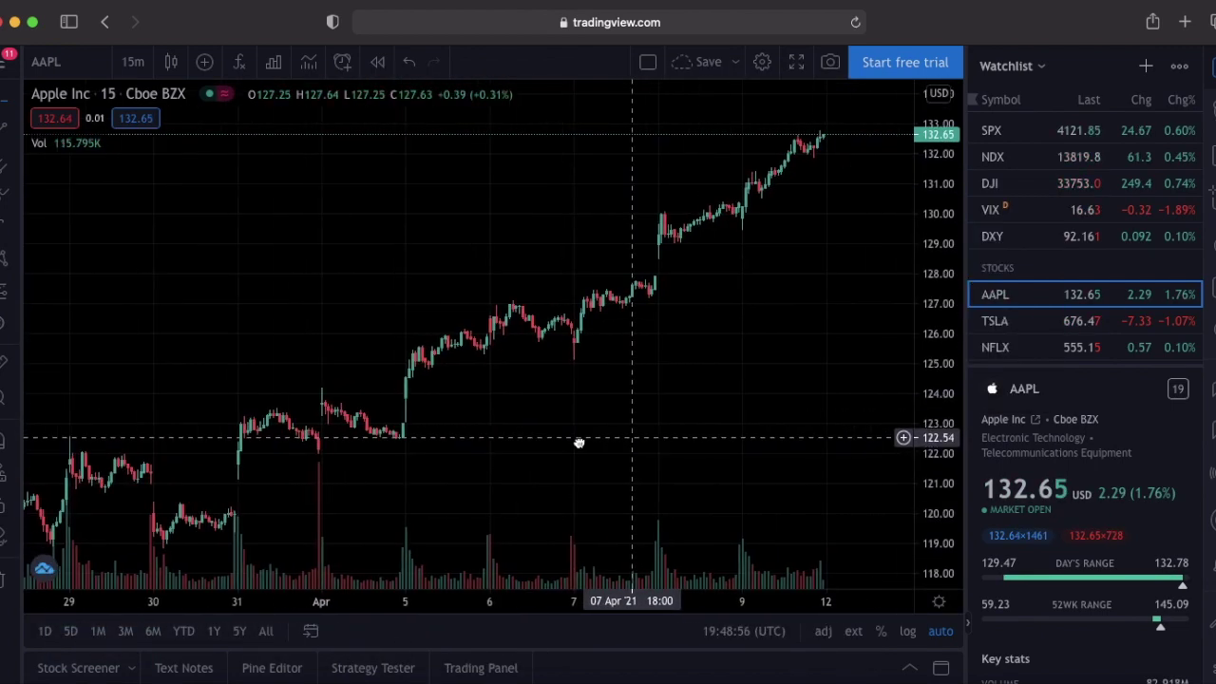
scroll(650, 440, "up", 5)
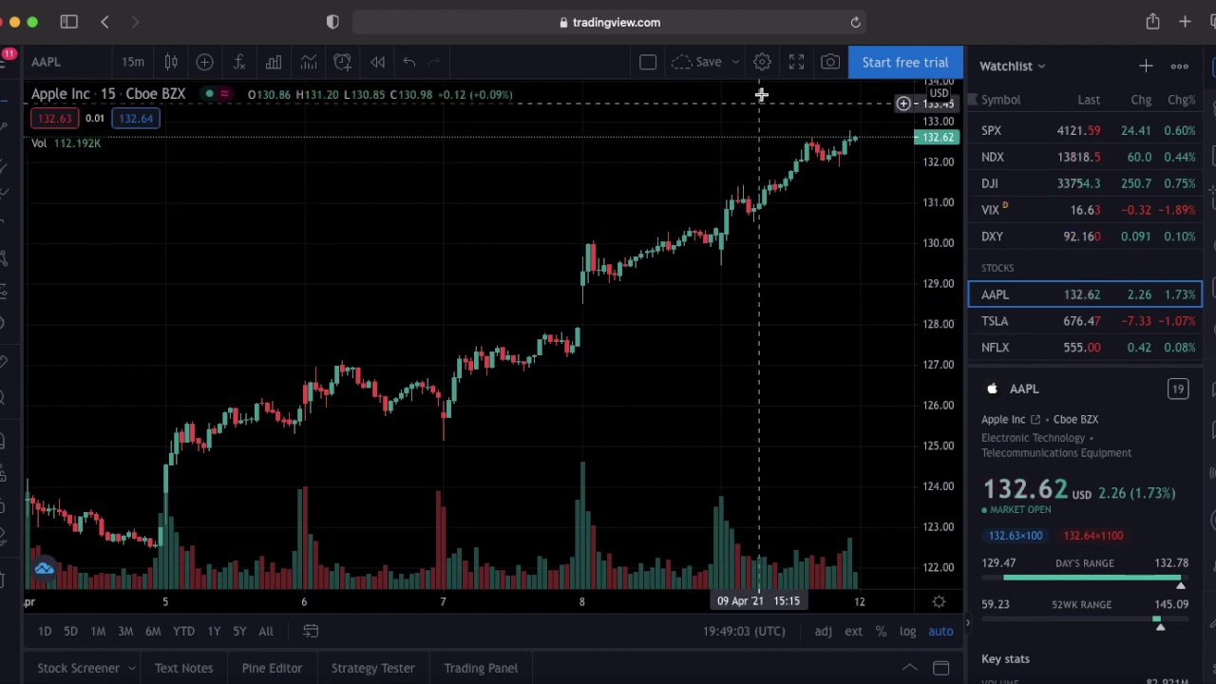
left_click(762, 63)
left_click(668, 205)
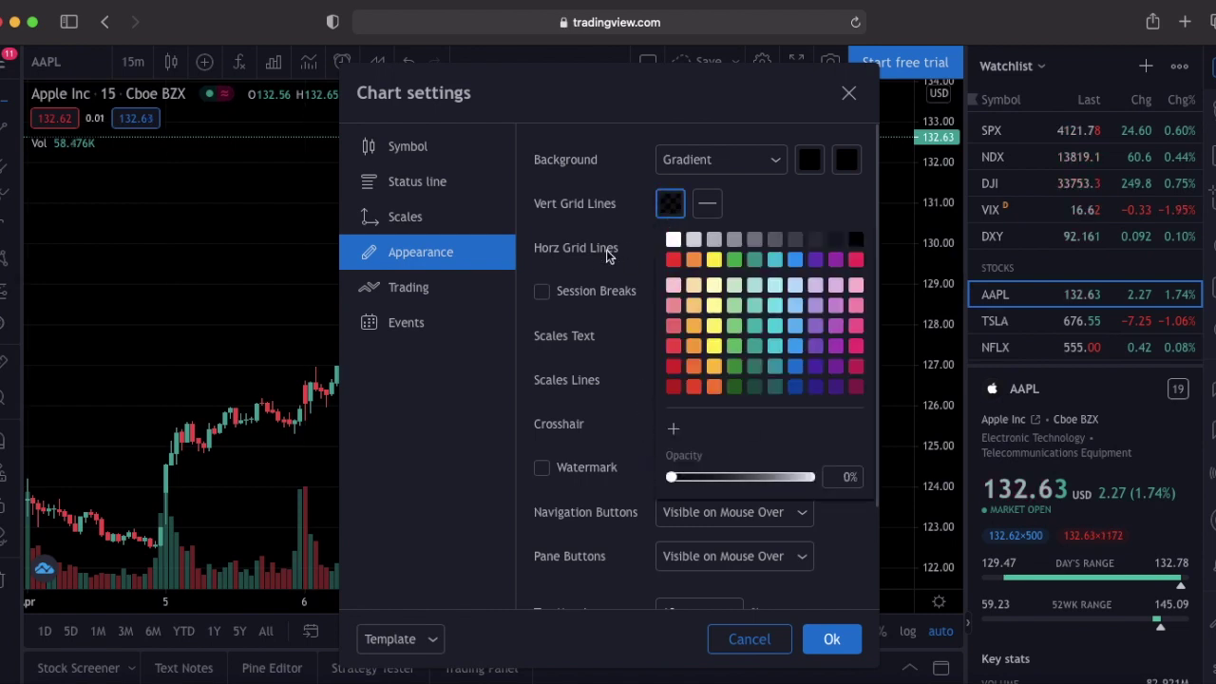
left_click(606, 249)
left_click(672, 251)
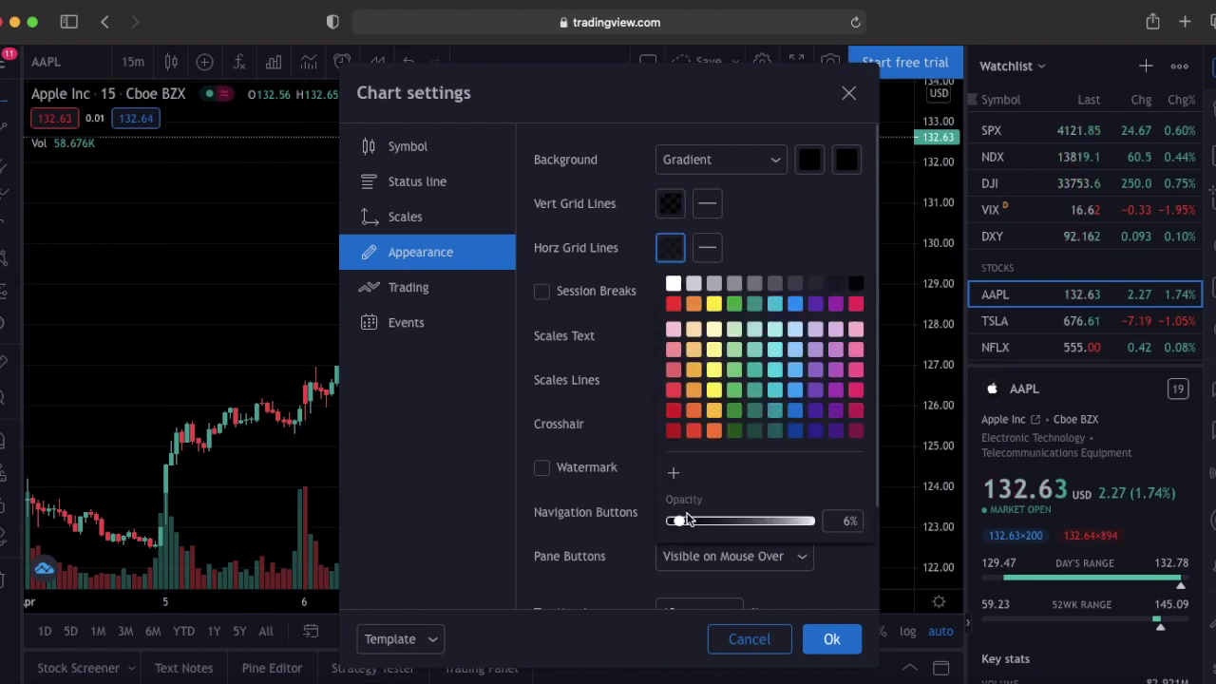
left_click(832, 650)
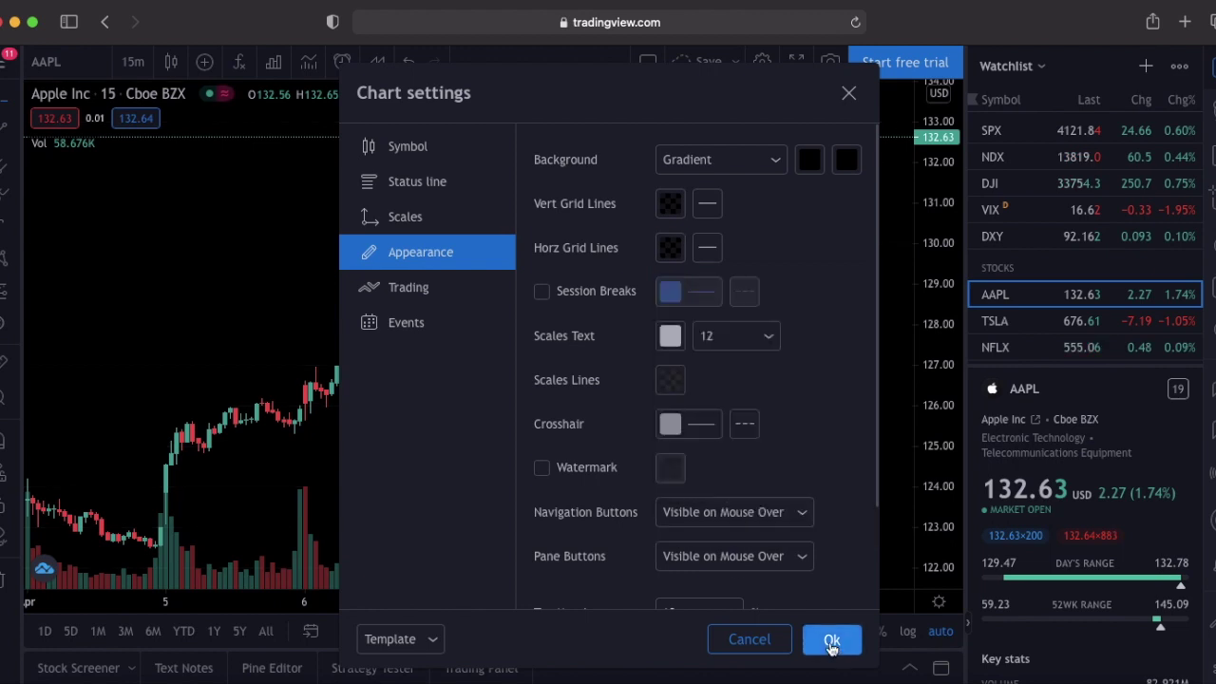
left_click(832, 650)
scroll(661, 333, "up", 5)
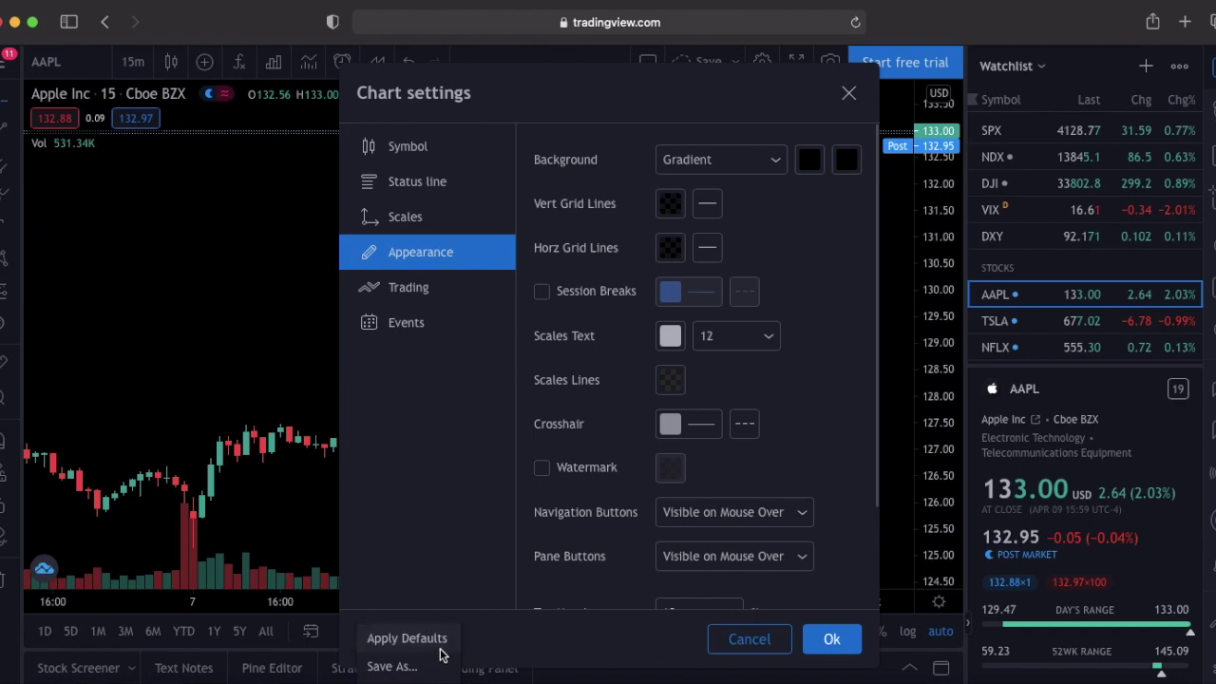
- Check the Chart settings Template menu, dismiss the sign-in page, and close settings
left_click(392, 667)
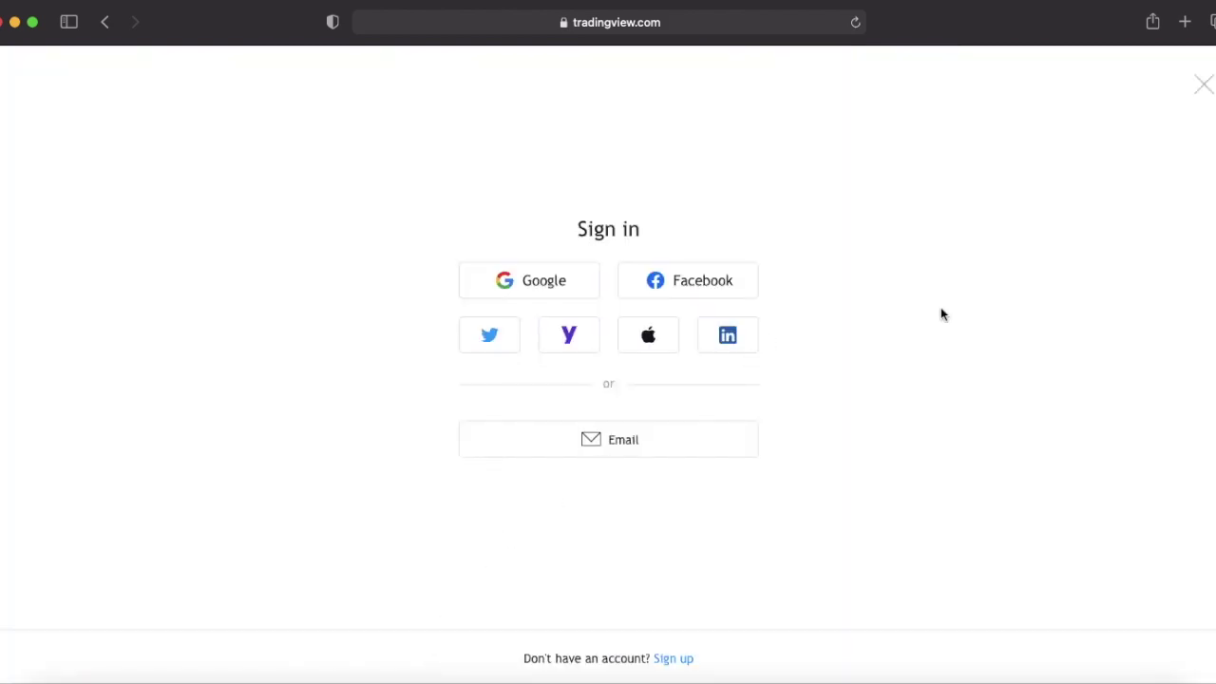
left_click(1208, 91)
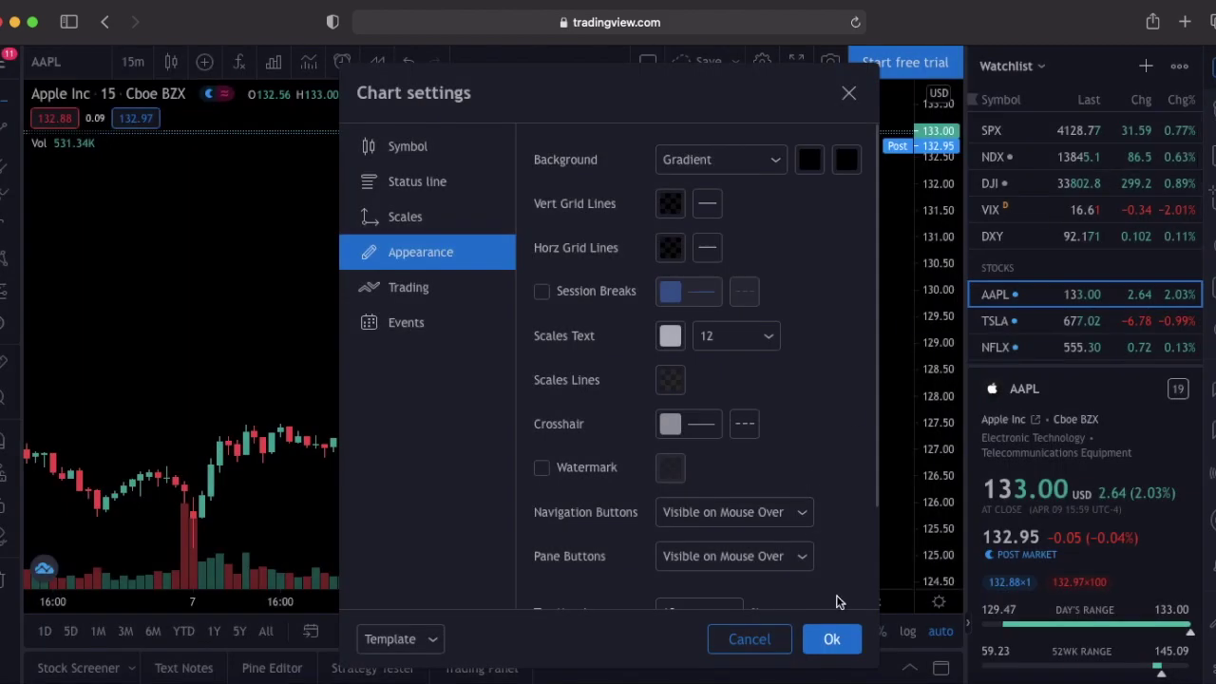
left_click(848, 638)
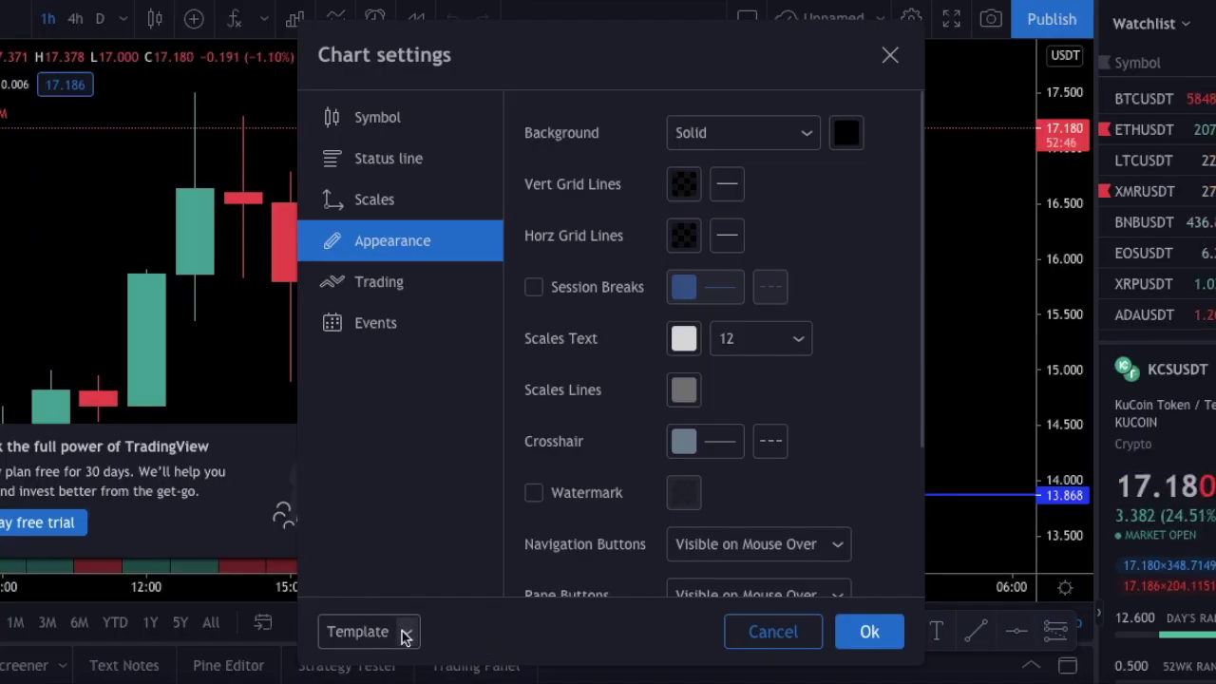
left_click(404, 633)
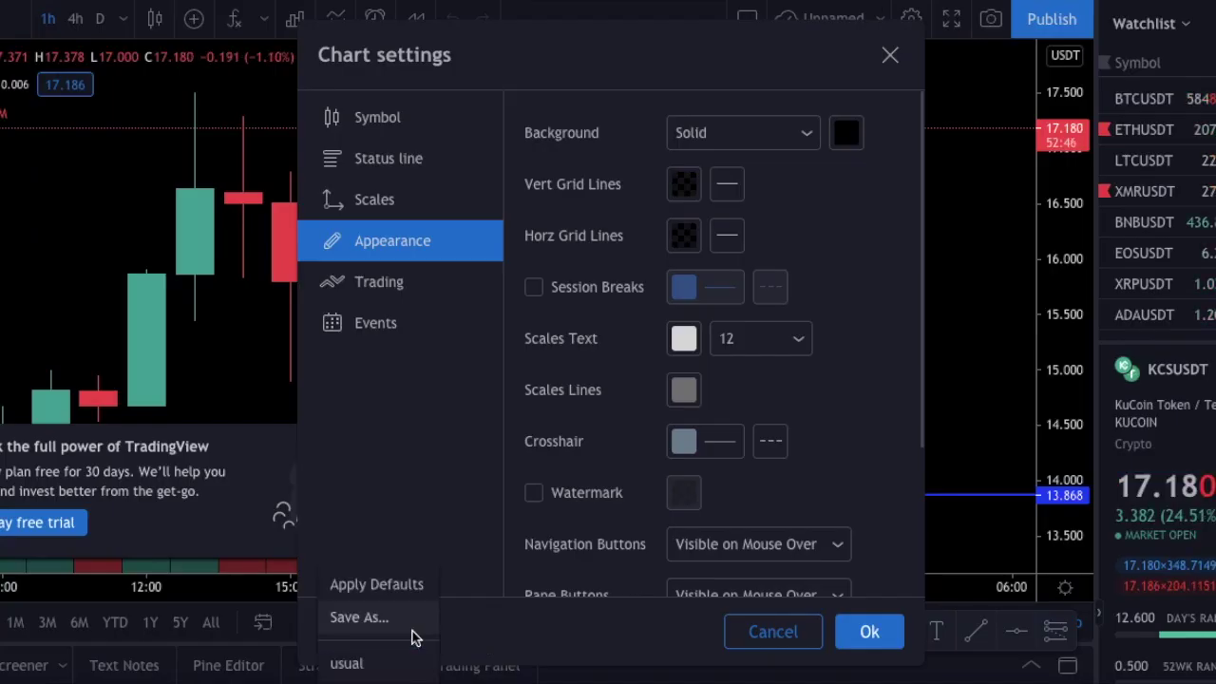
left_click(401, 668)
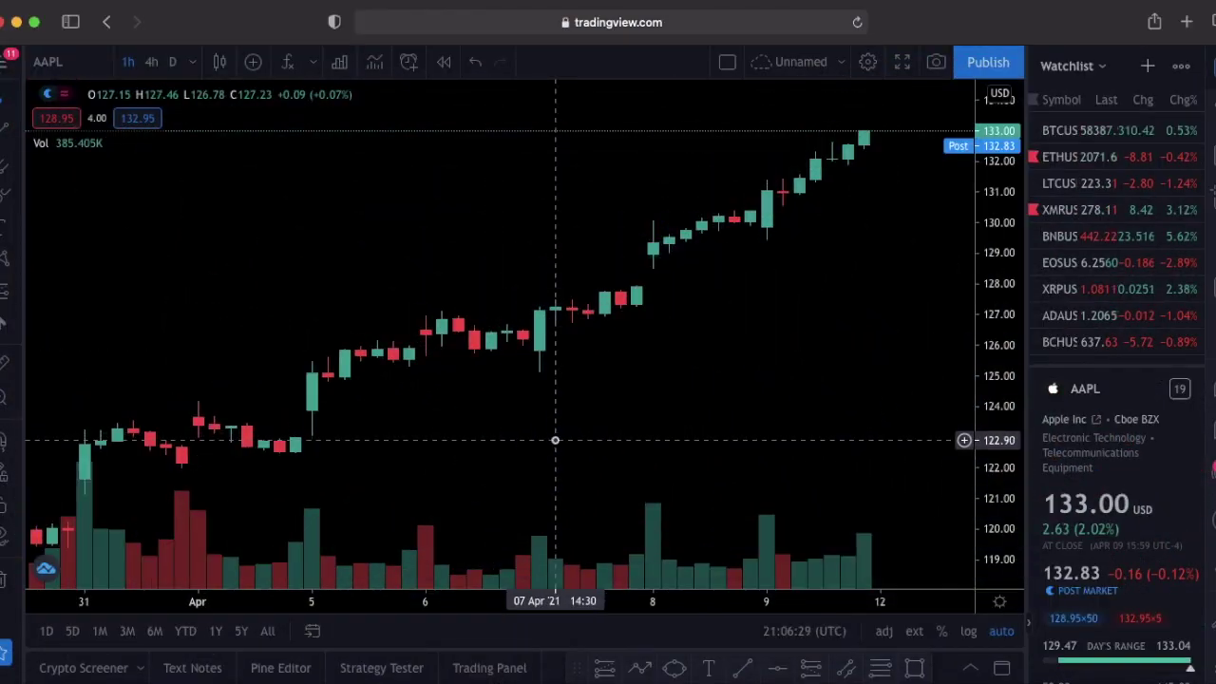
scroll(555, 440, "right", 3)
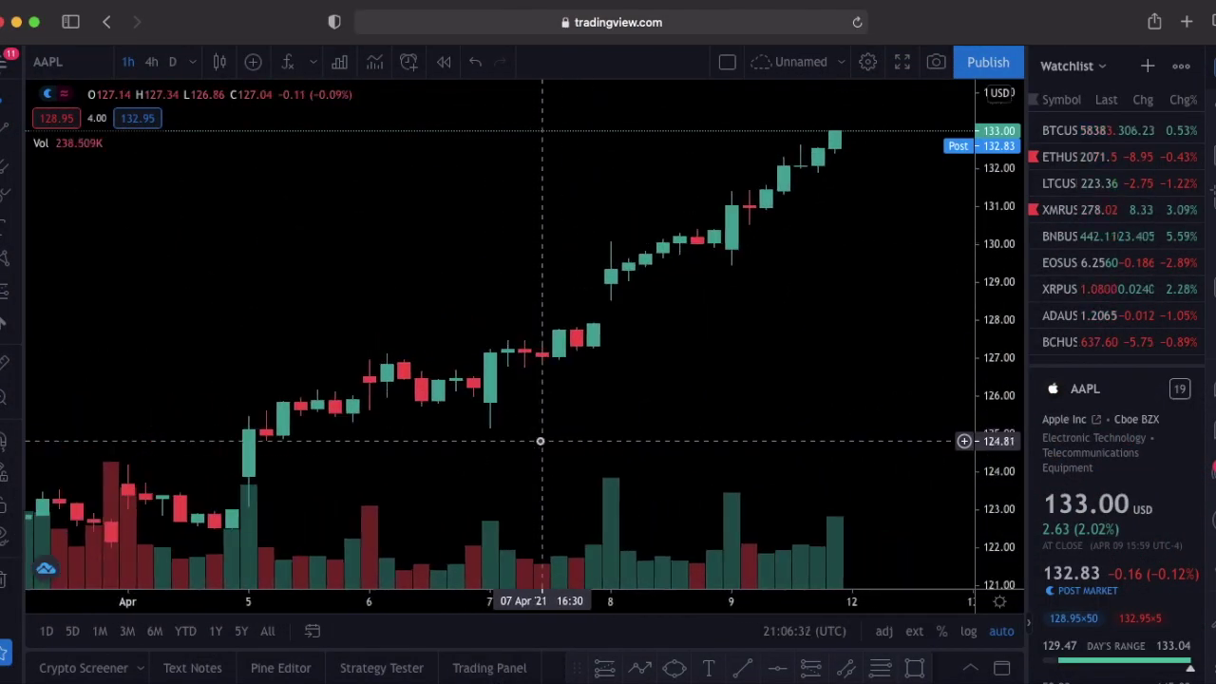
scroll(540, 441, "right", 2)
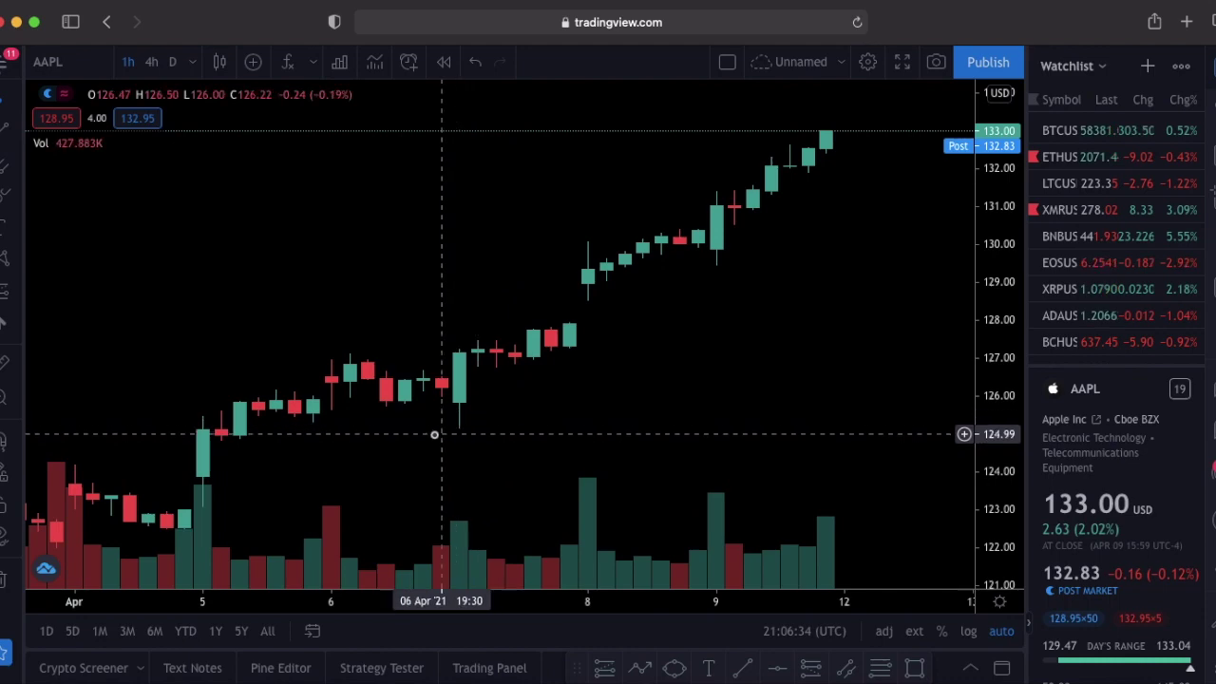
scroll(592, 446, "left", 5)
scroll(582, 437, "left", 8)
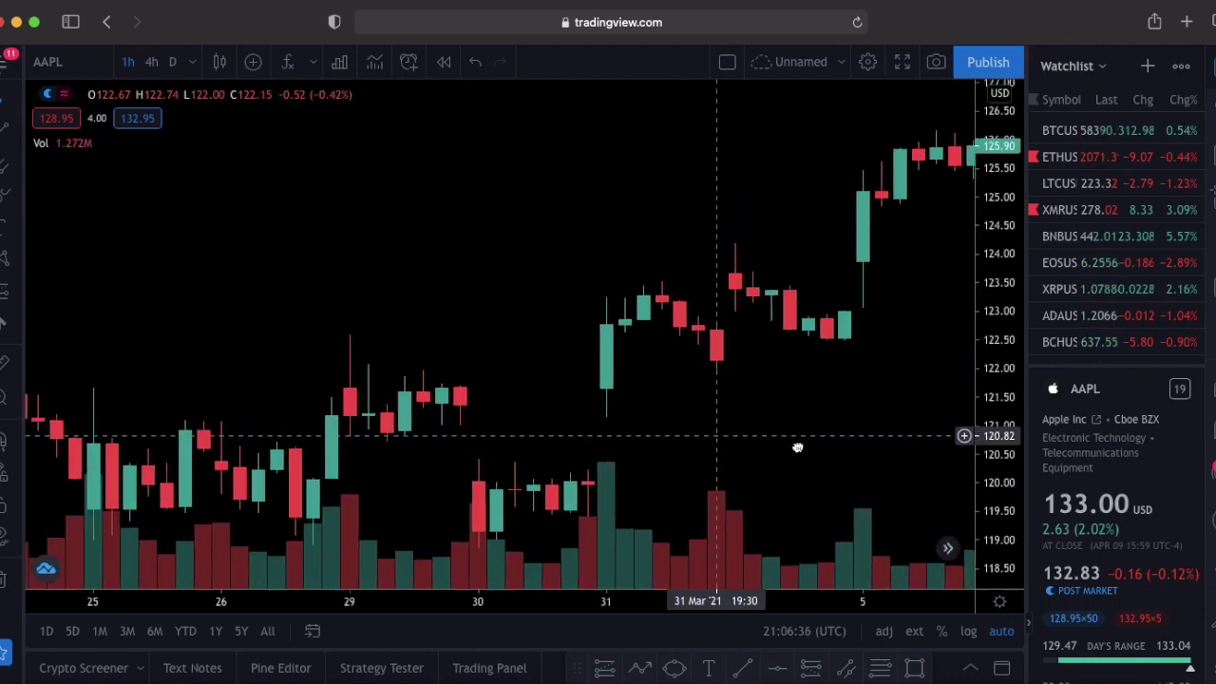
scroll(941, 389, "left", 8)
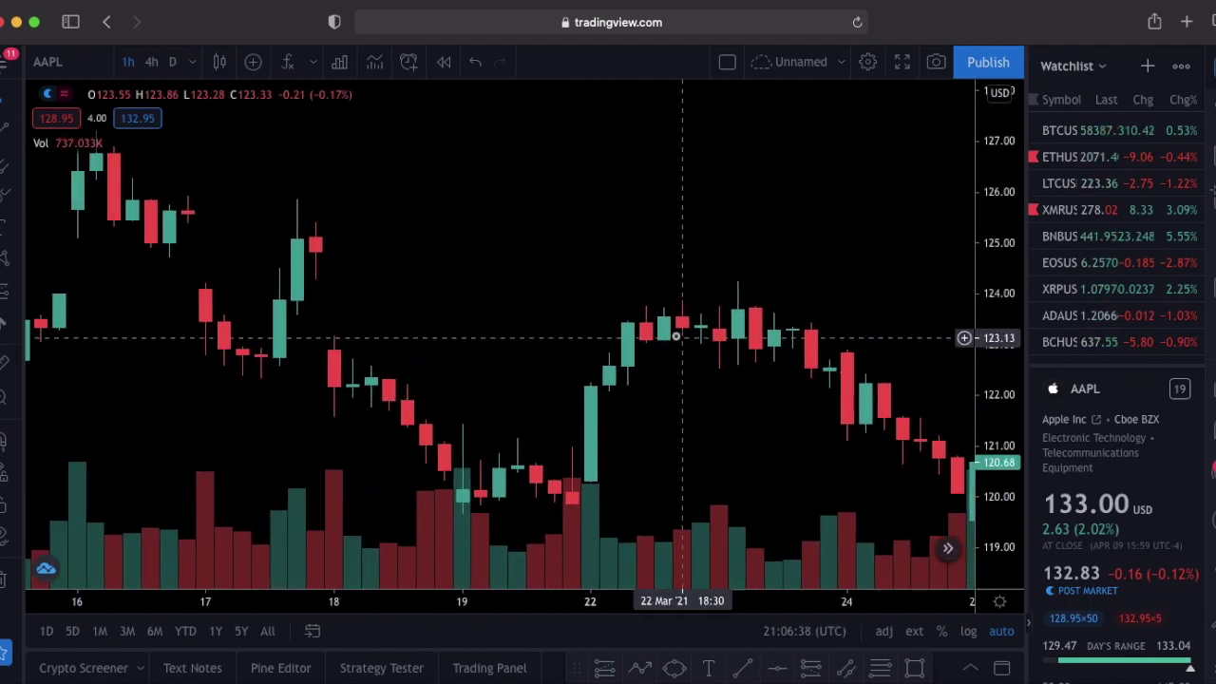
scroll(668, 330, "left", 5)
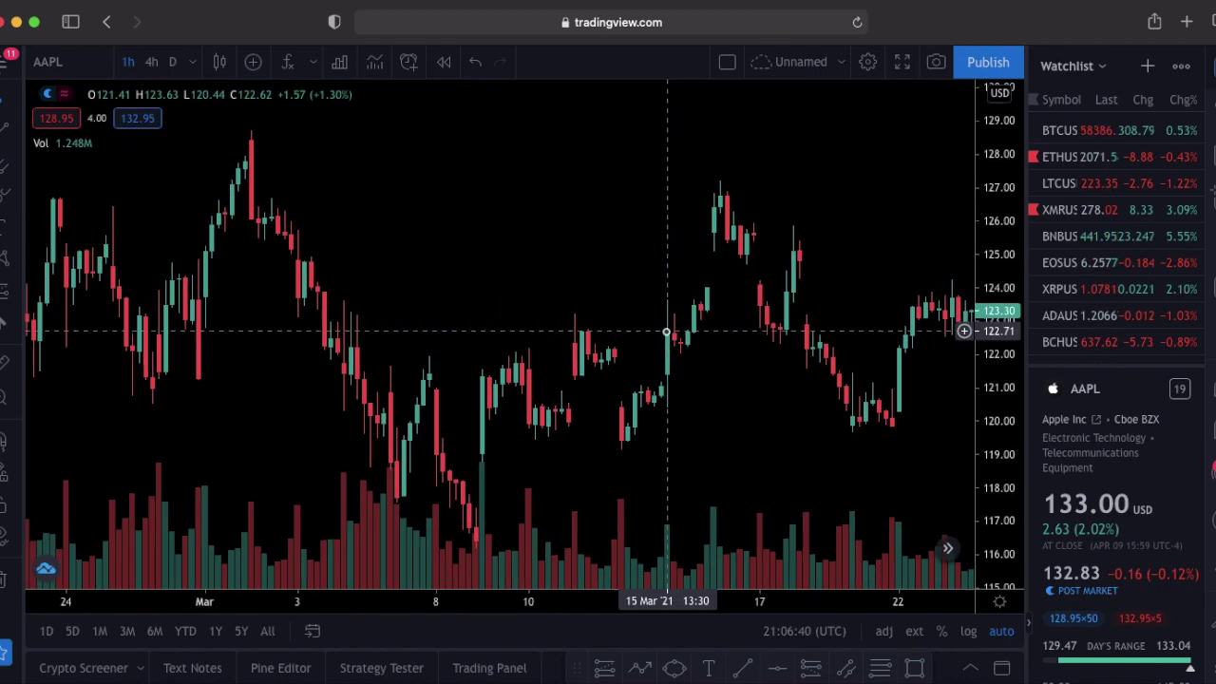
scroll(533, 324, "left", 8)
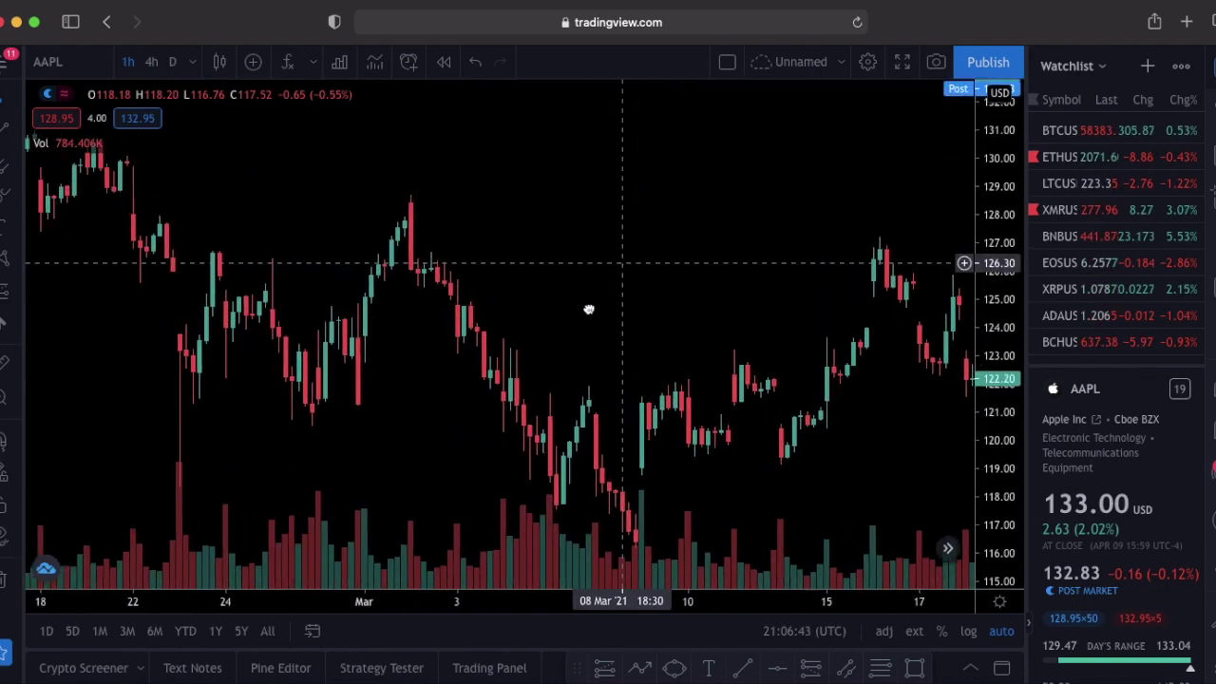
scroll(641, 286, "left", 3)
scroll(815, 298, "right", 8)
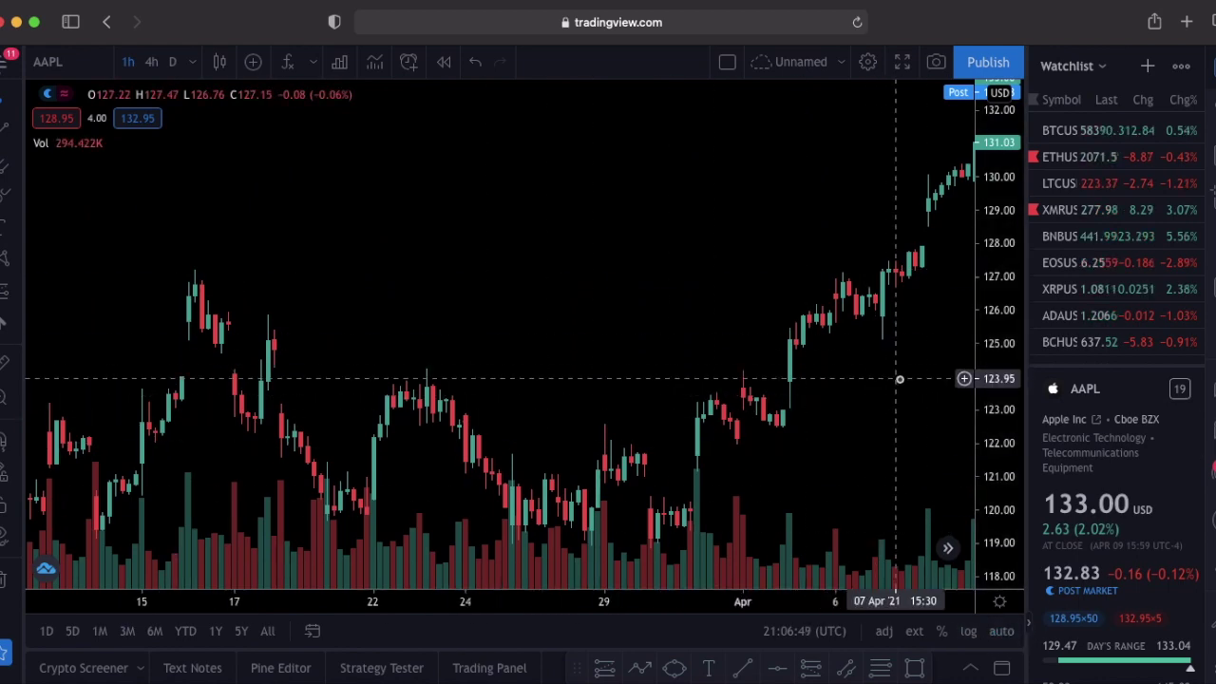
scroll(899, 379, "right", 5)
scroll(355, 346, "left", 10)
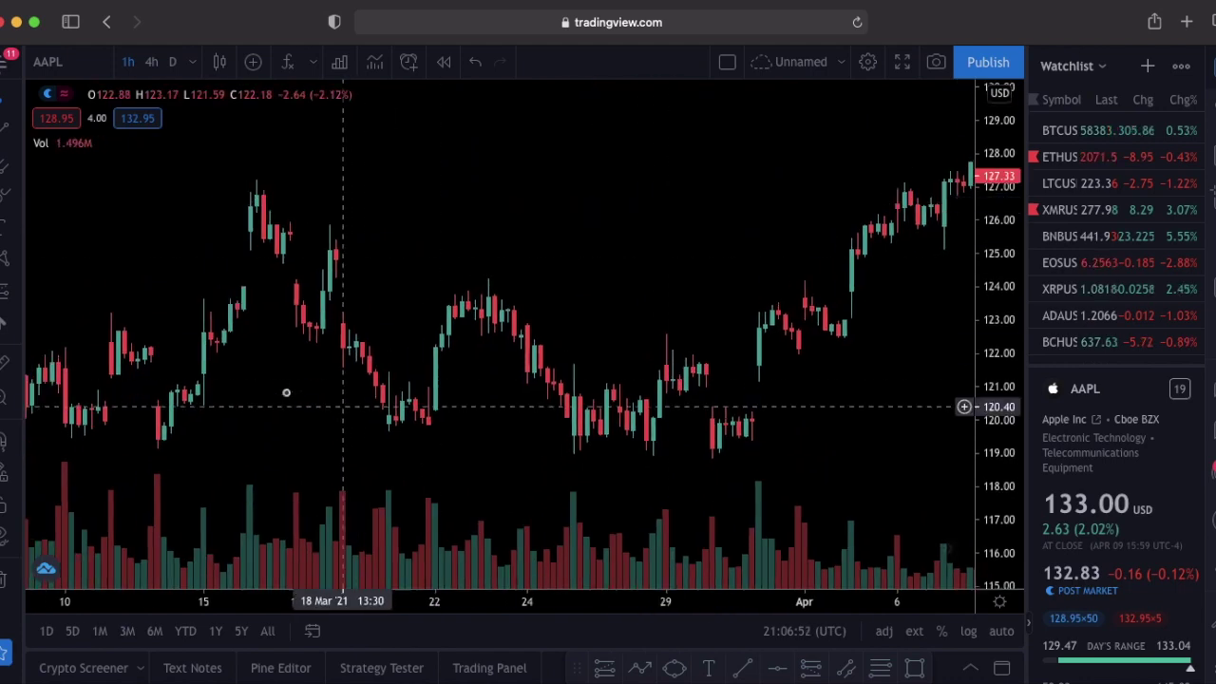
scroll(396, 218, "left", 10)
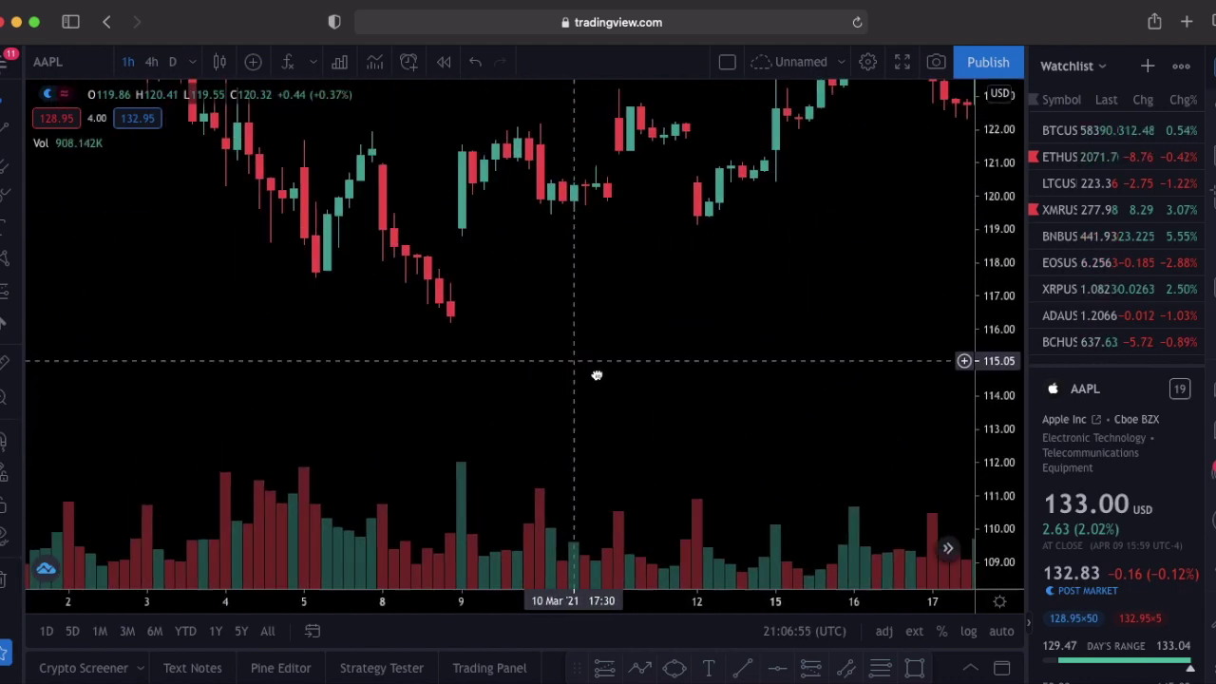
scroll(394, 335, "left", 10)
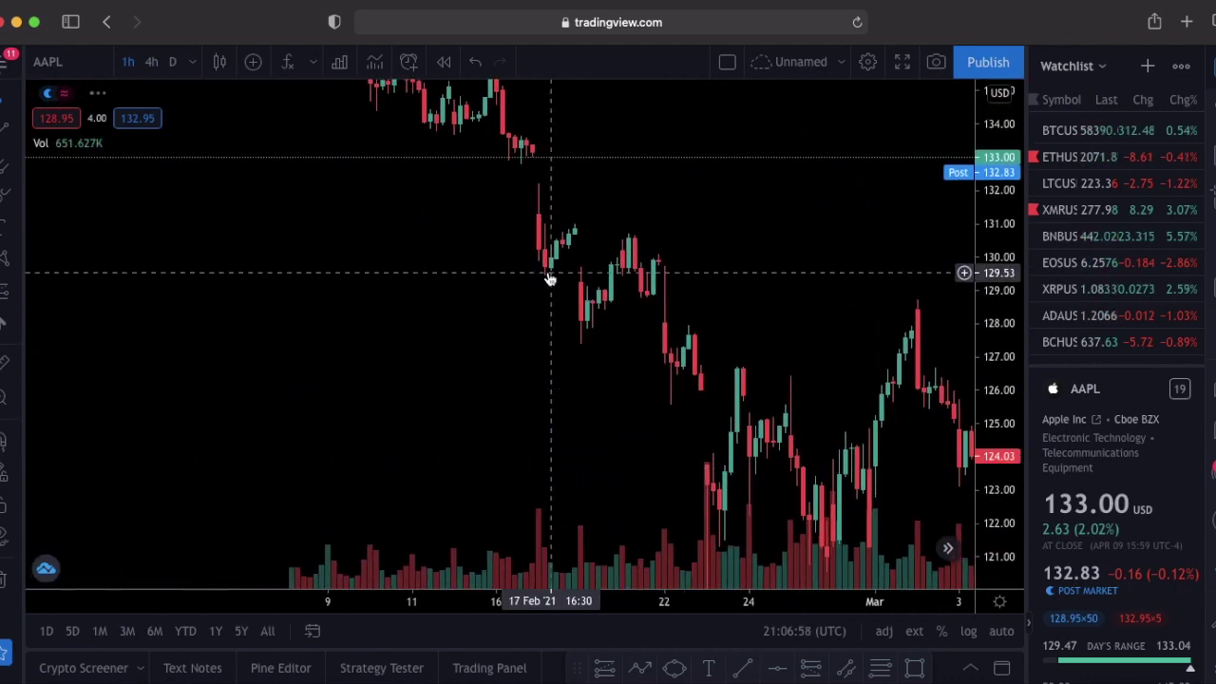
scroll(403, 367, "up", 3)
scroll(428, 342, "up", 5)
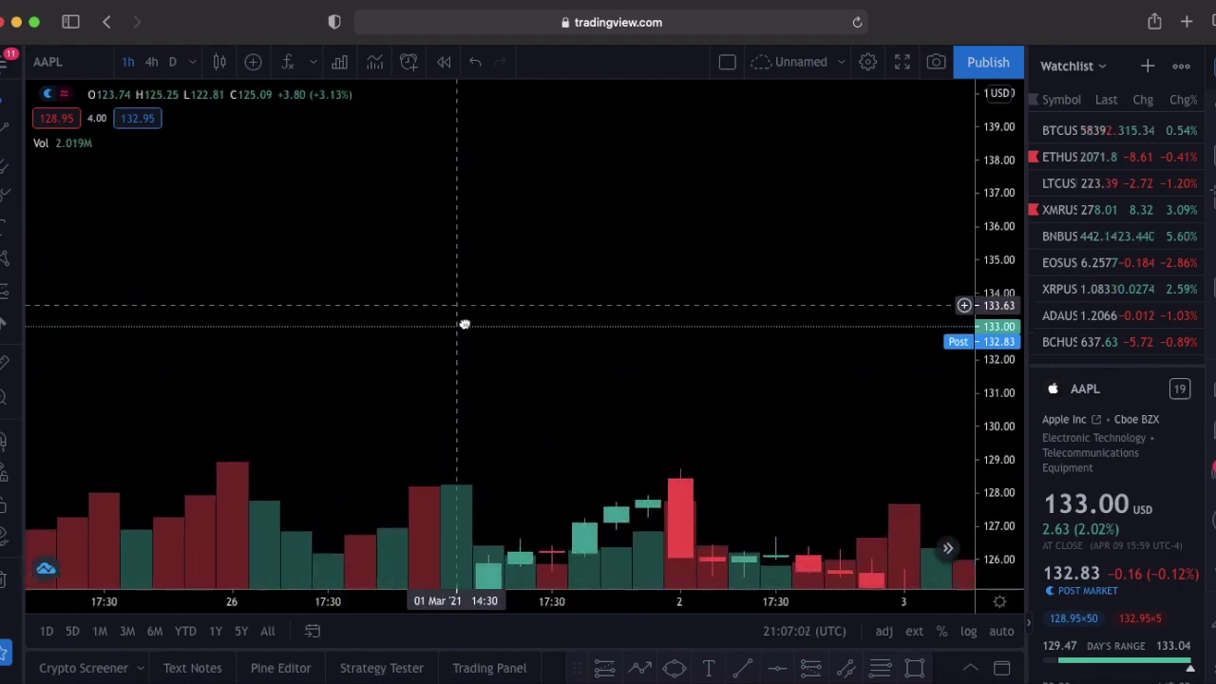
left_click(1002, 631)
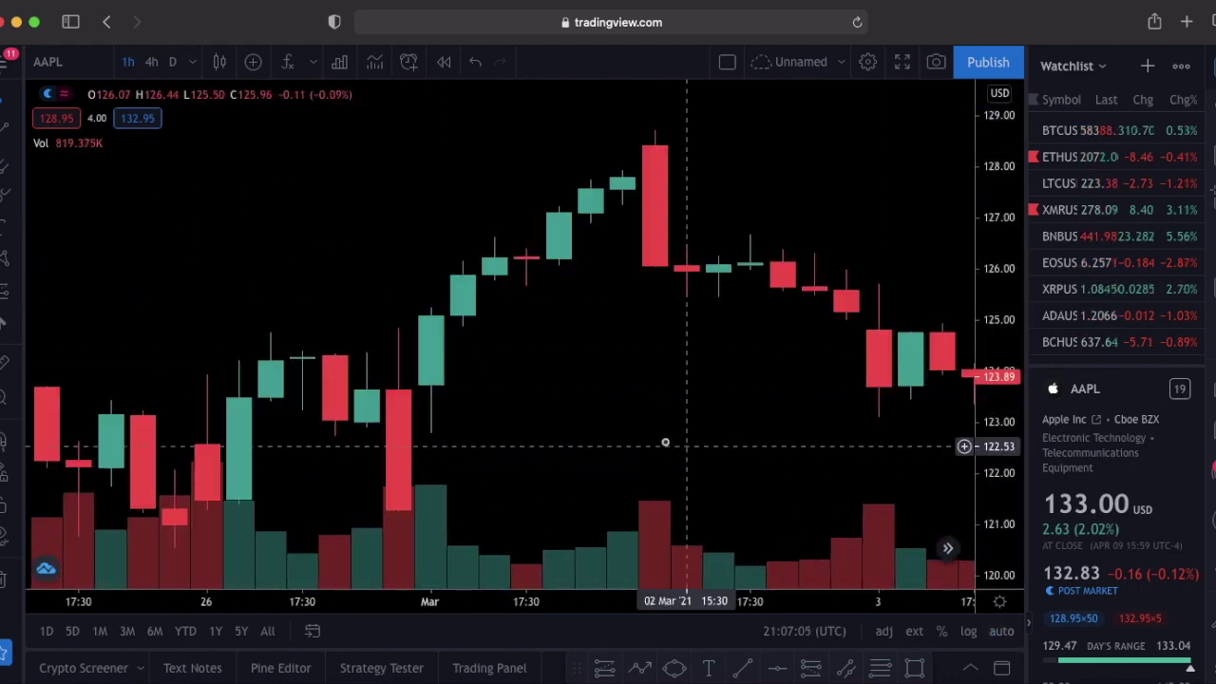
scroll(684, 439, "down", 8)
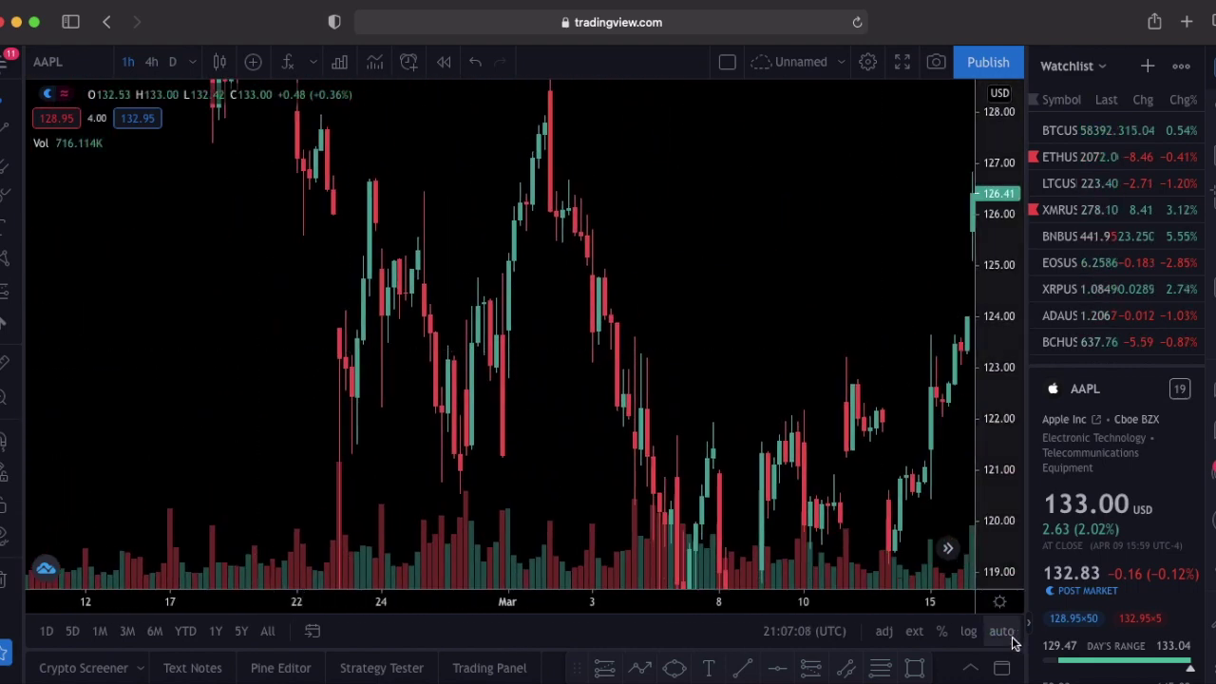
left_click(1002, 632)
left_click_drag(812, 385, 511, 355)
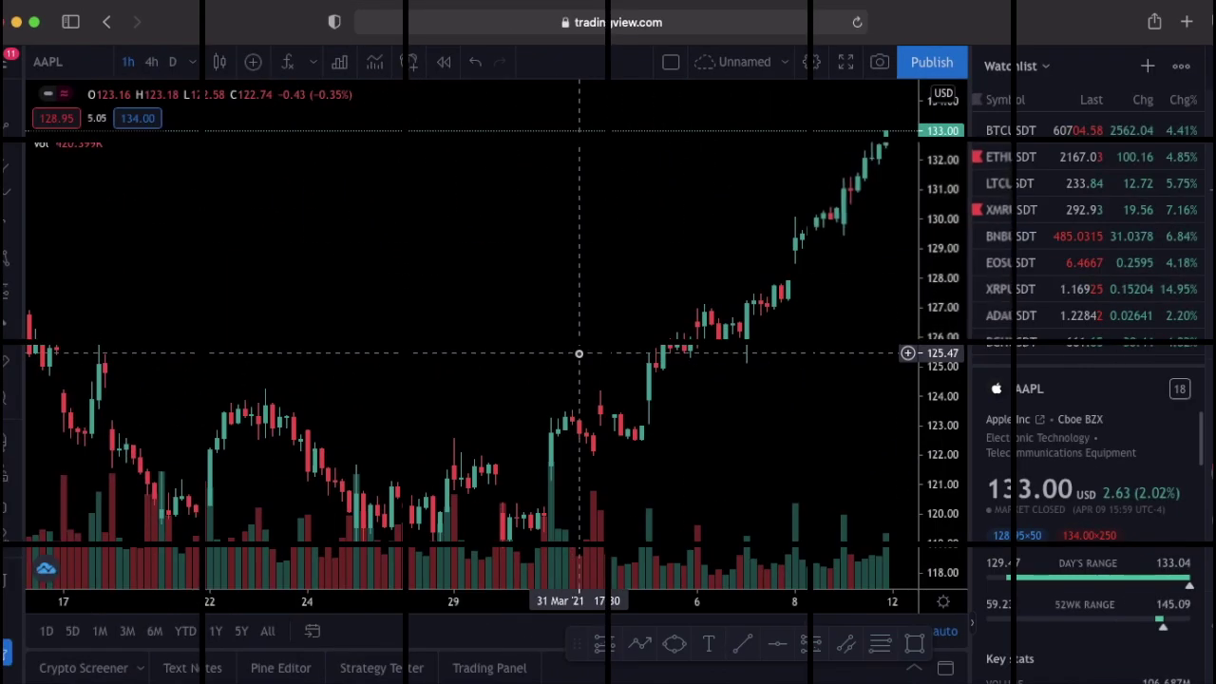
scroll(578, 352, "up", 5)
left_click_drag(592, 415, 653, 406)
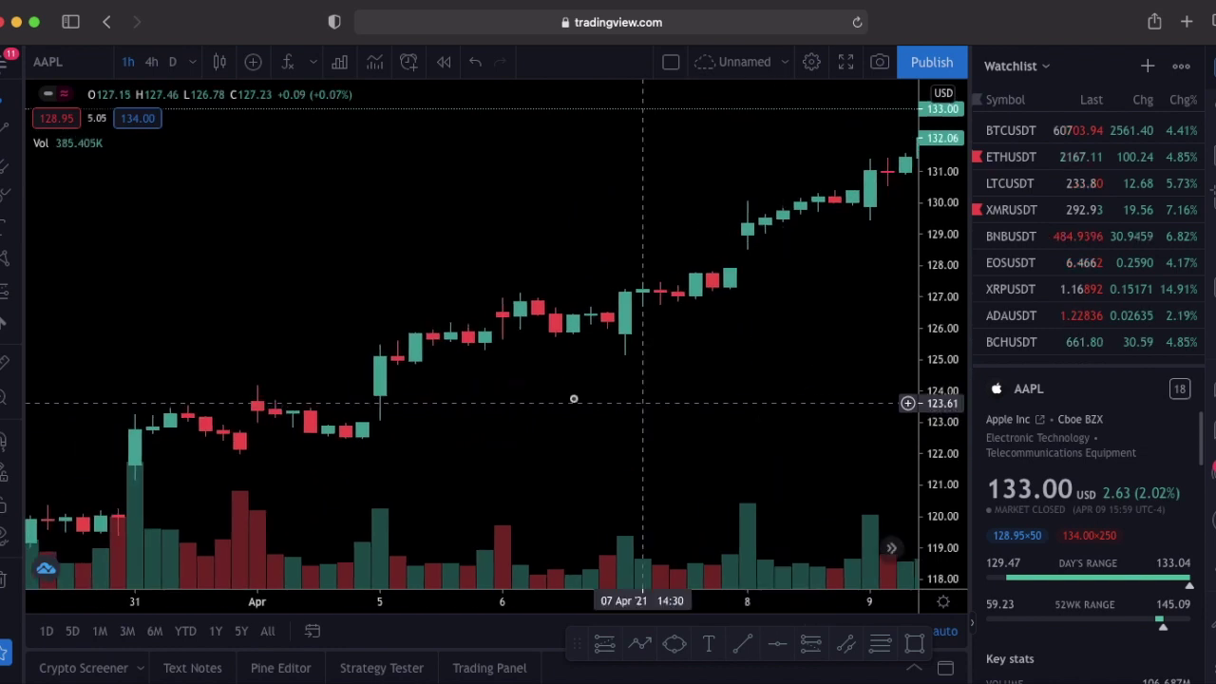
scroll(570, 397, "left", 2)
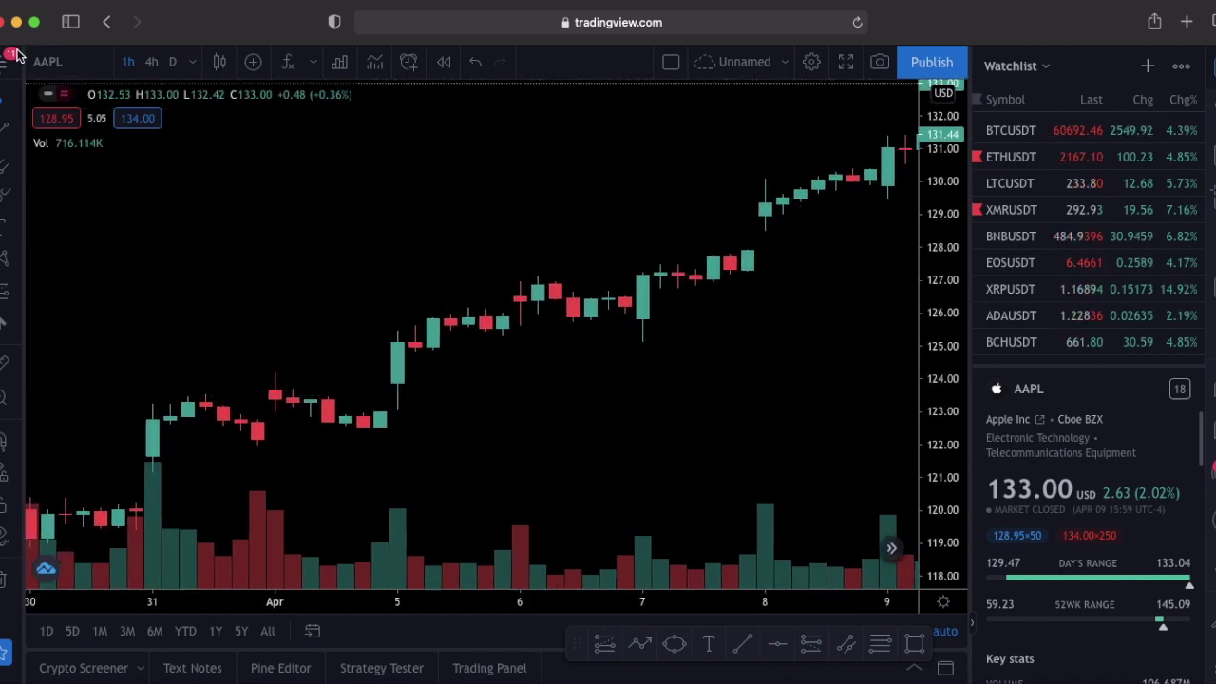
- Browse the Futures, Forex and Crypto symbol lists, load EURUSD and pan back to late March
left_click(65, 68)
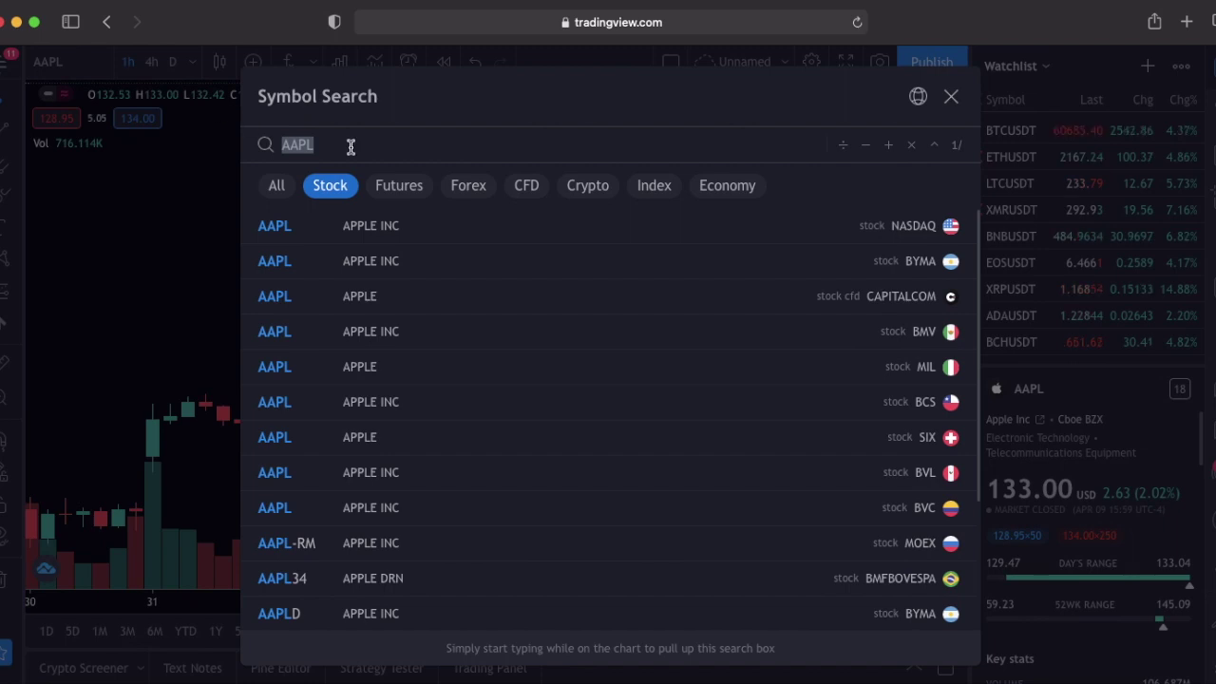
key("BackSpace")
left_click(392, 185)
left_click(486, 188)
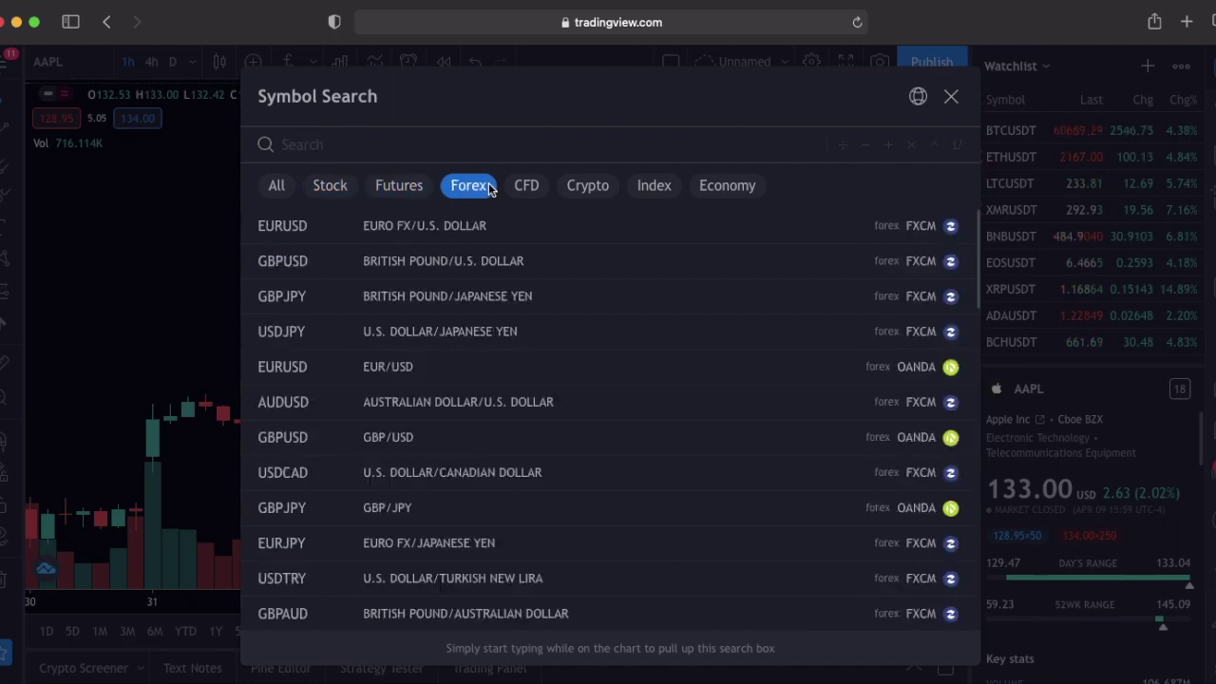
left_click(582, 189)
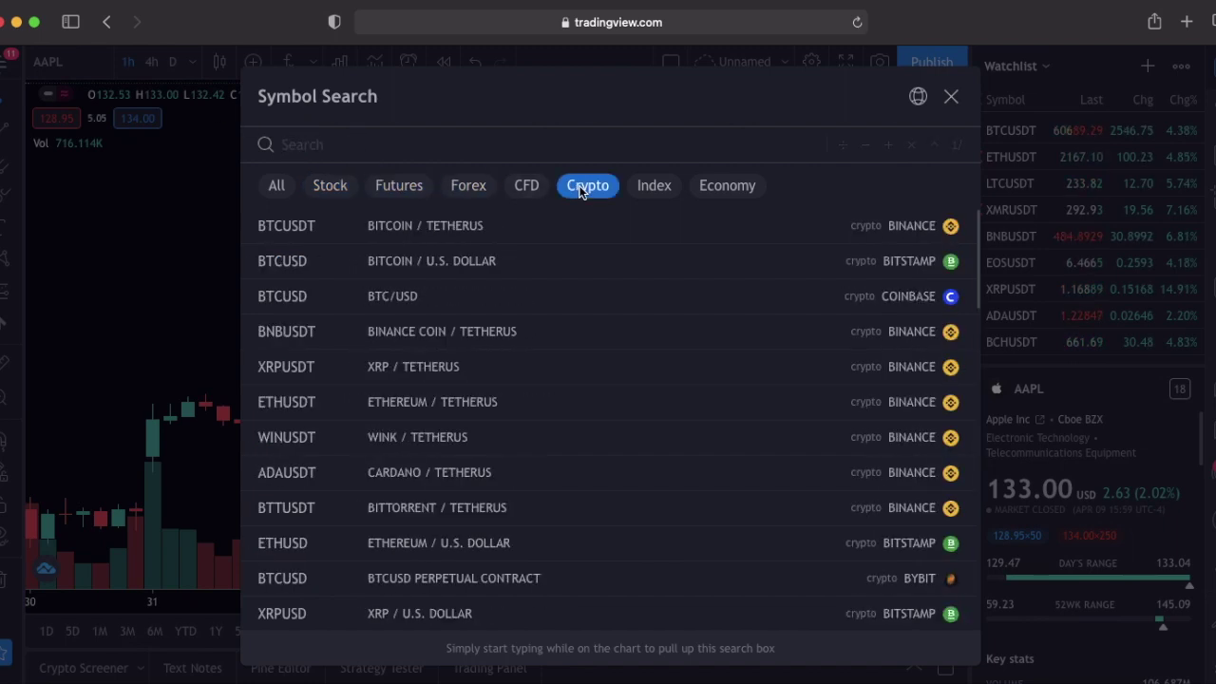
left_click(467, 189)
left_click(473, 228)
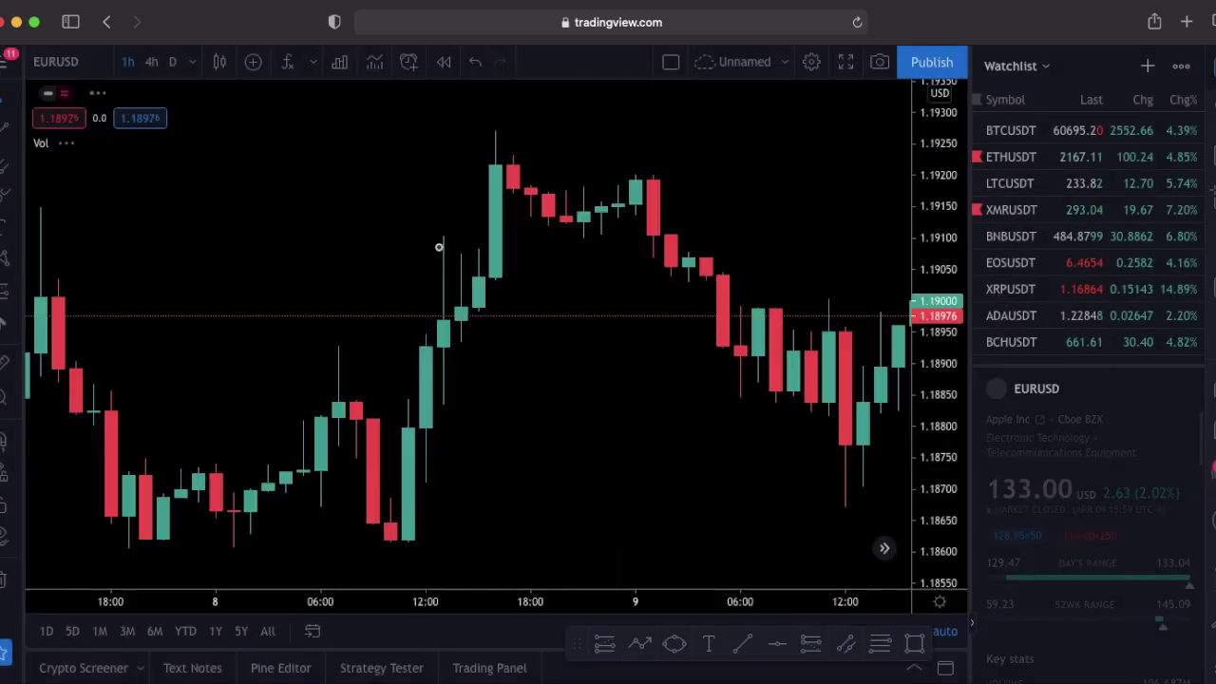
scroll(481, 356, "down", 5)
left_click_drag(481, 357, 690, 380)
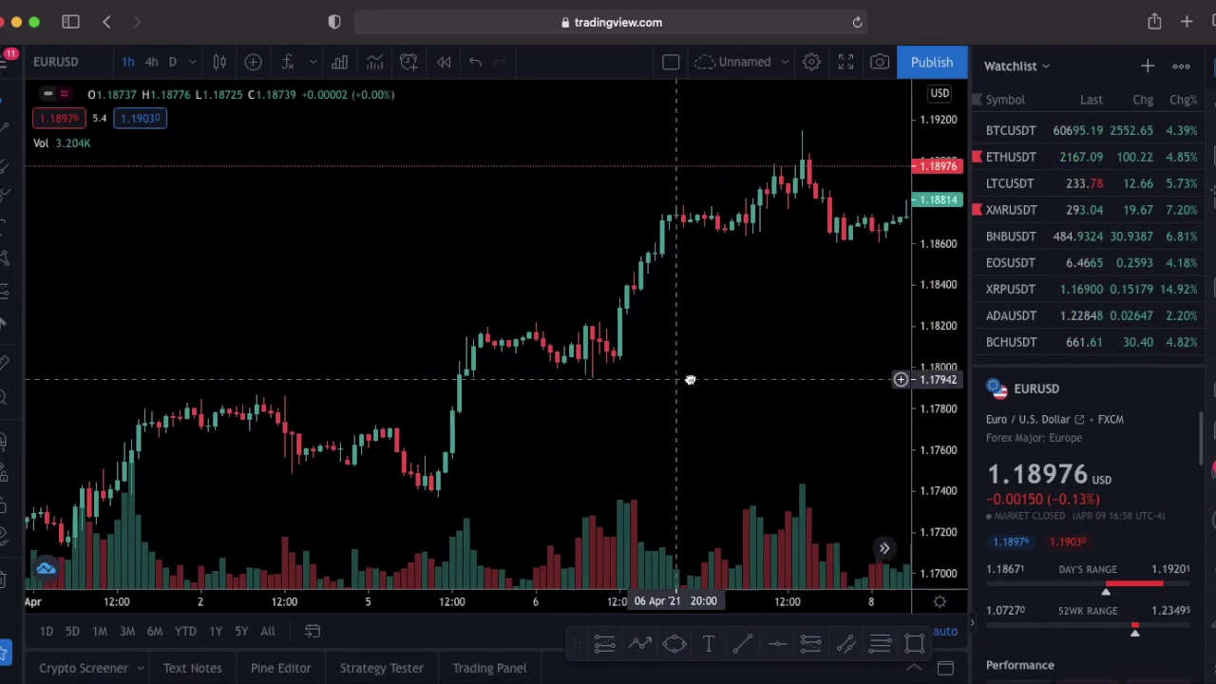
left_click_drag(503, 396, 676, 393)
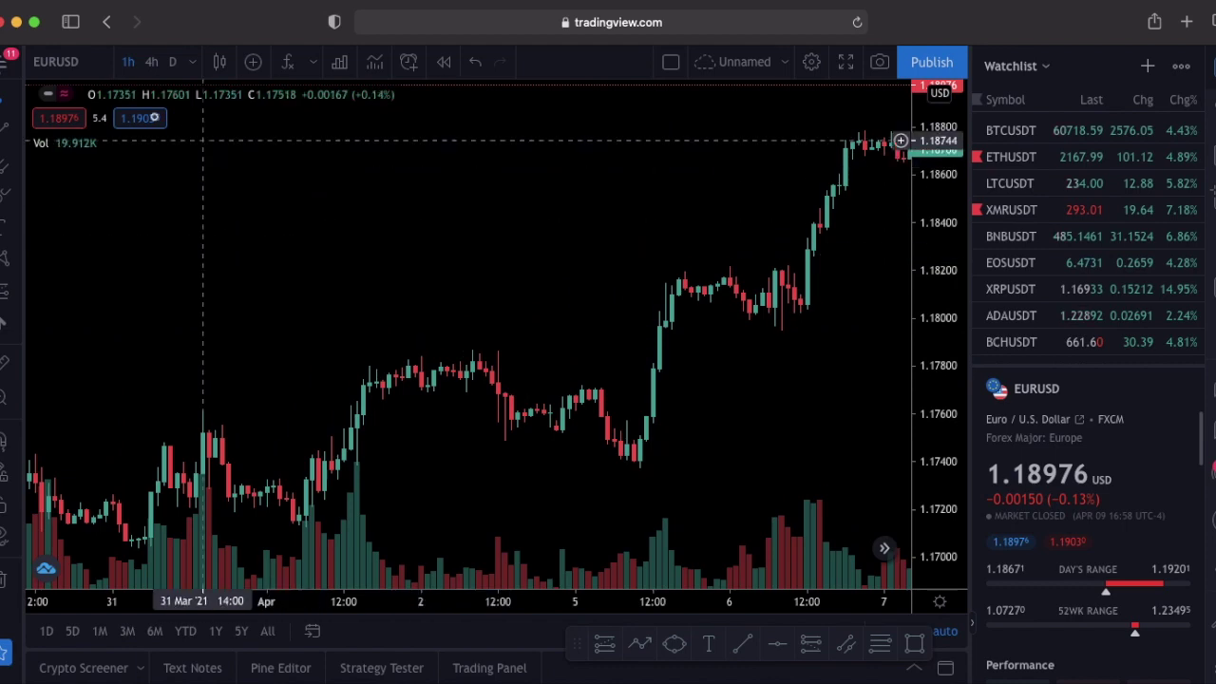
- Search NFLX among stocks and load the NASDAQ Netflix chart
left_click(82, 64)
left_click(331, 186)
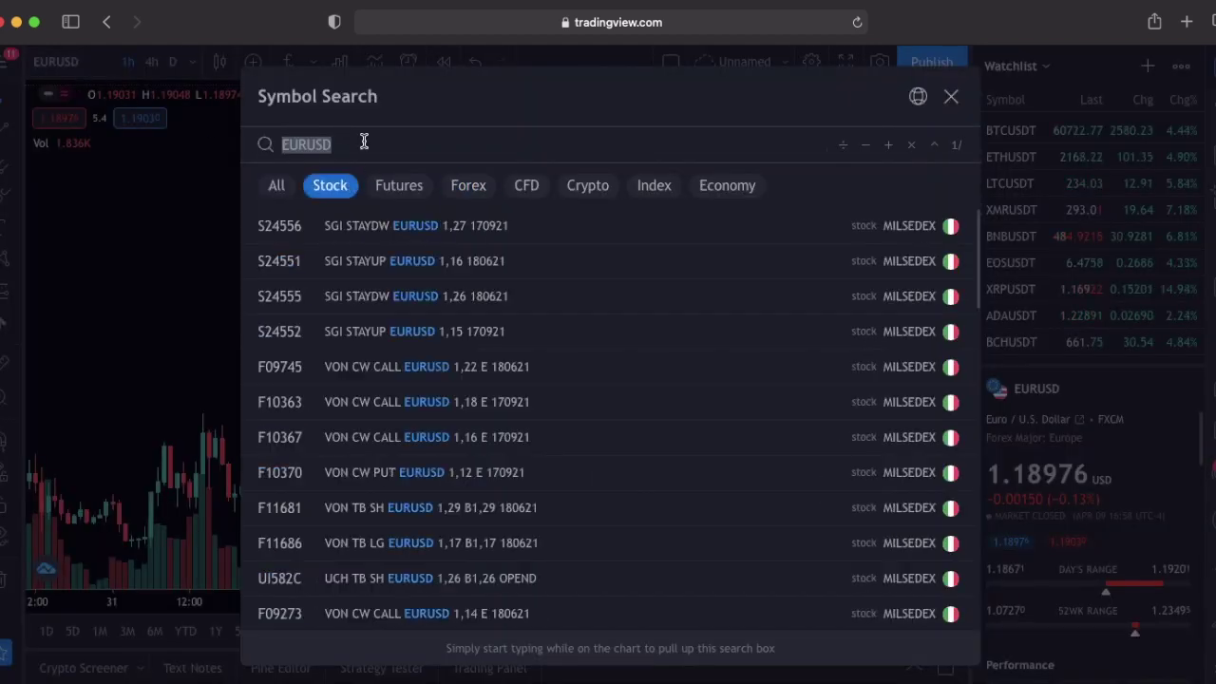
key("BackSpace")
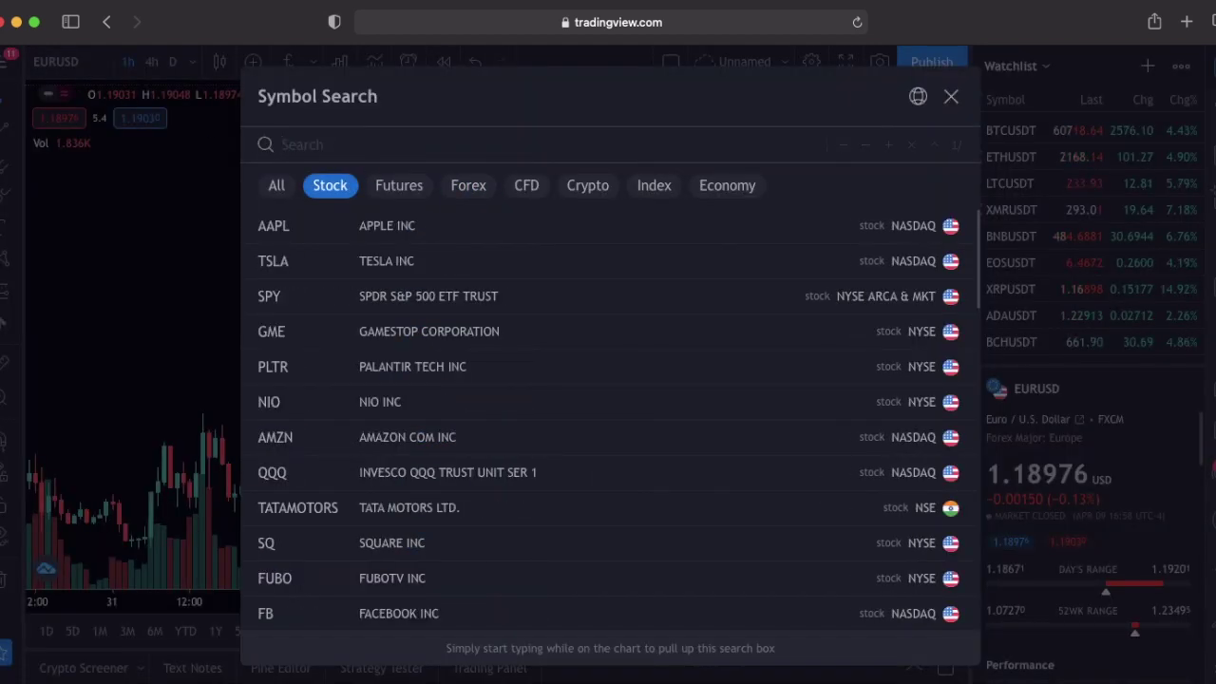
type("NFLX")
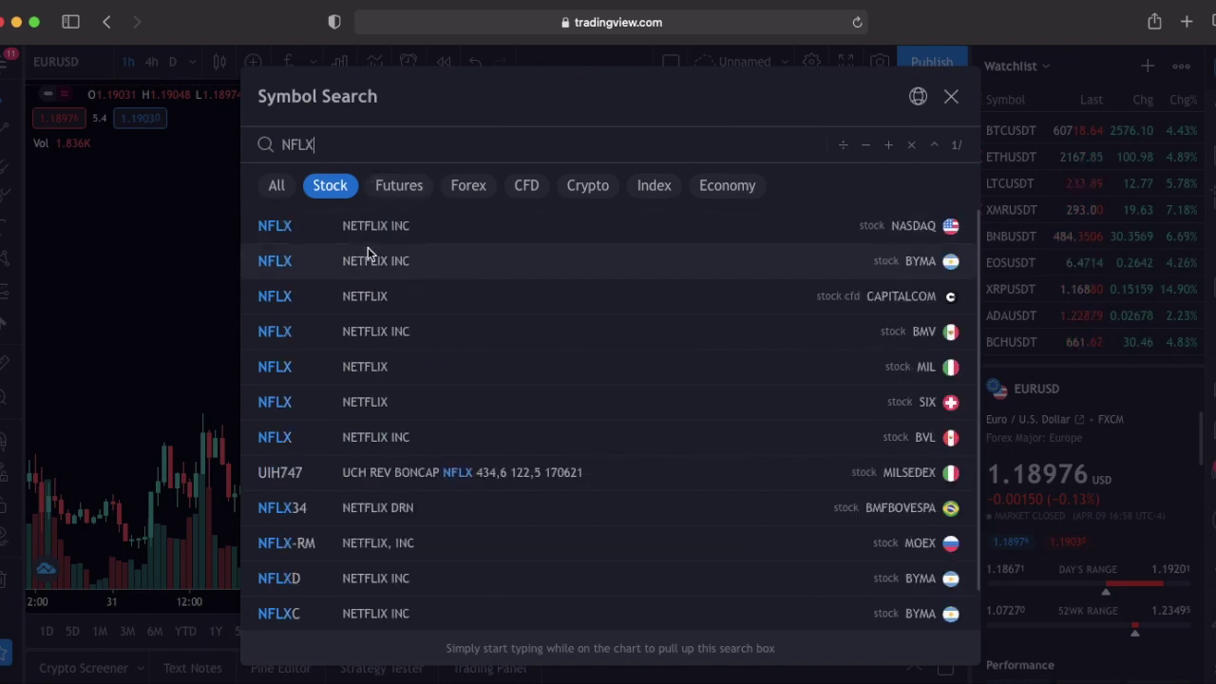
left_click(399, 238)
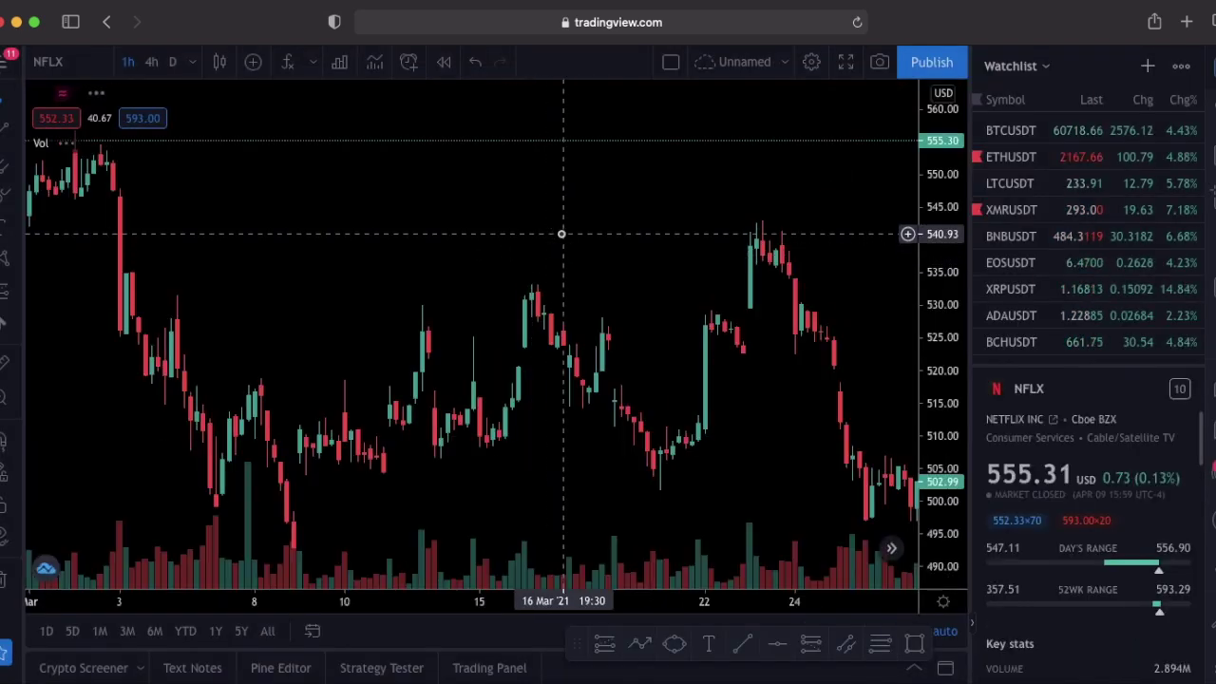
left_click_drag(562, 234, 478, 238)
scroll(478, 237, "right", 3)
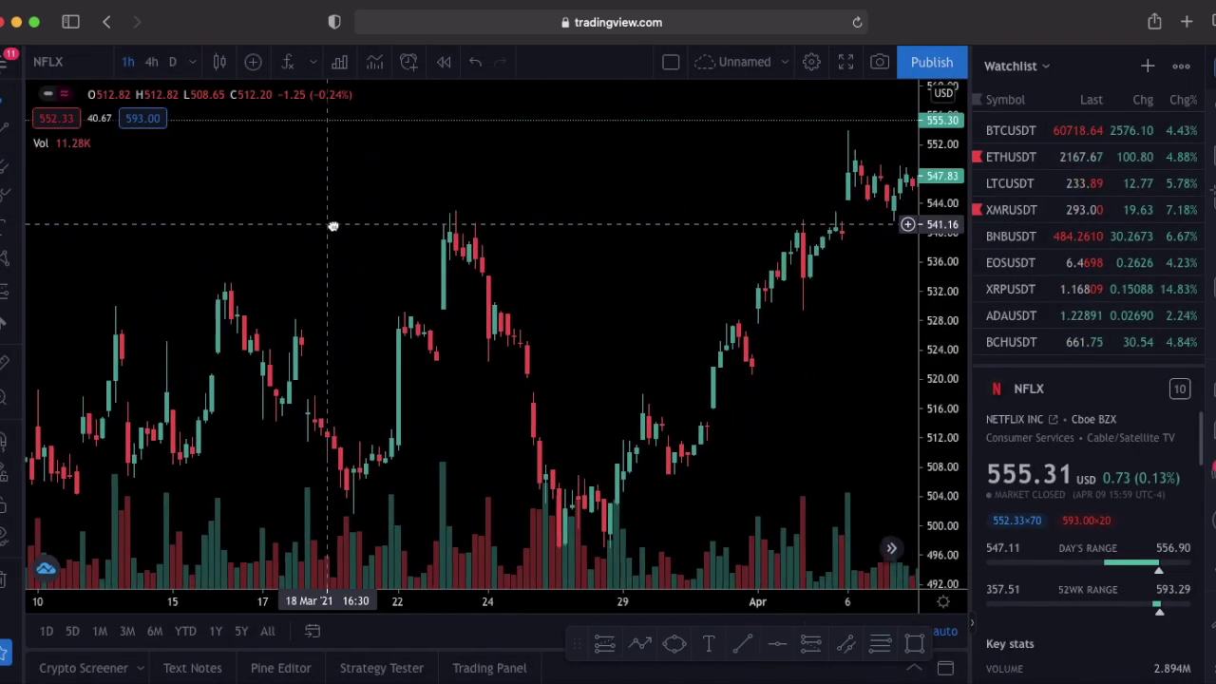
scroll(573, 314, "right", 5)
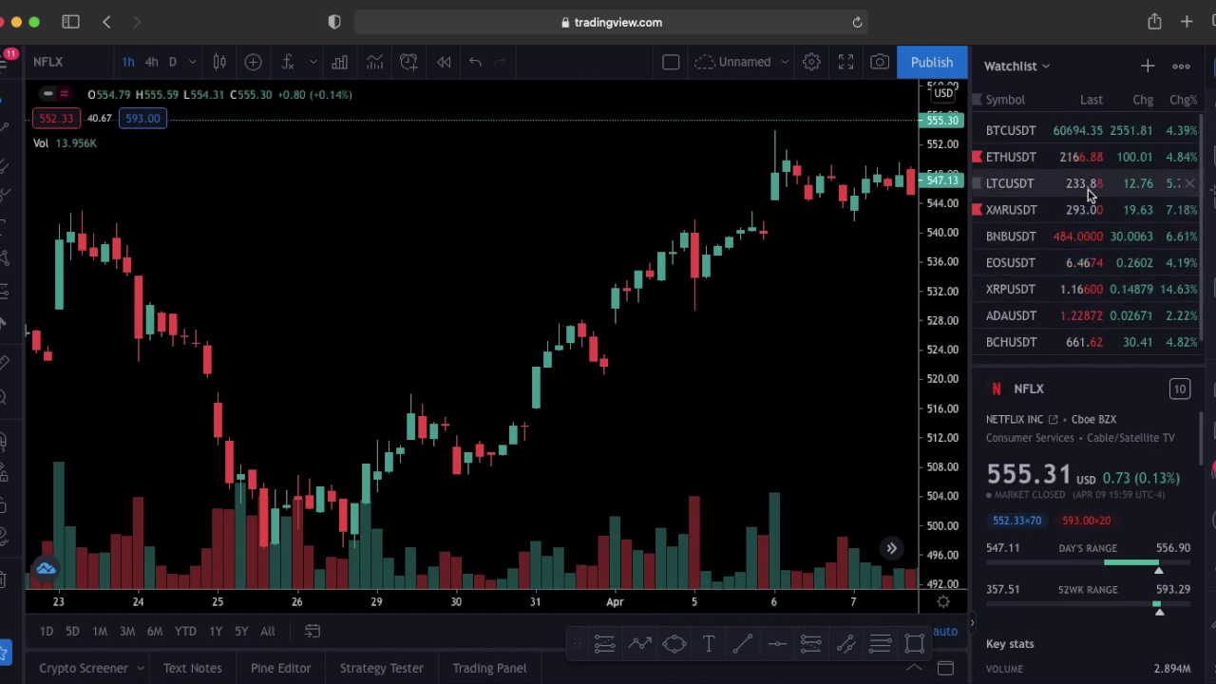
scroll(1079, 214, "down", 1)
- Add NFLX to the watchlist from the chart's right-click menu
scroll(1090, 223, "up", 1)
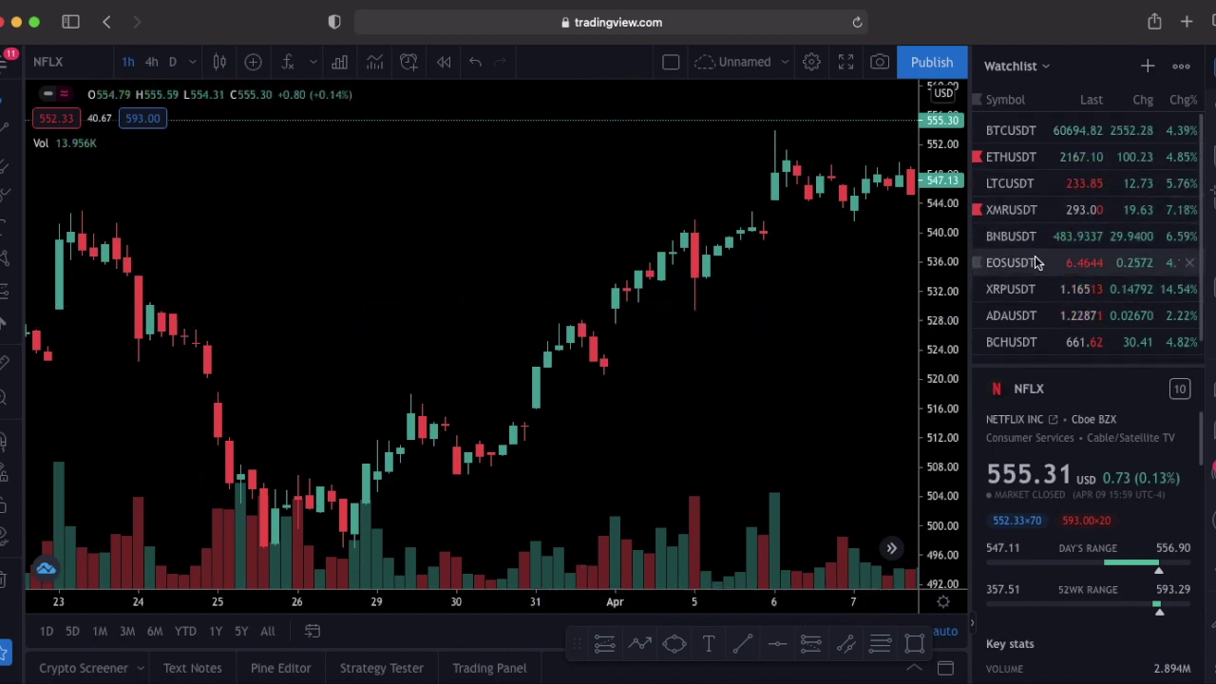
right_click(414, 184)
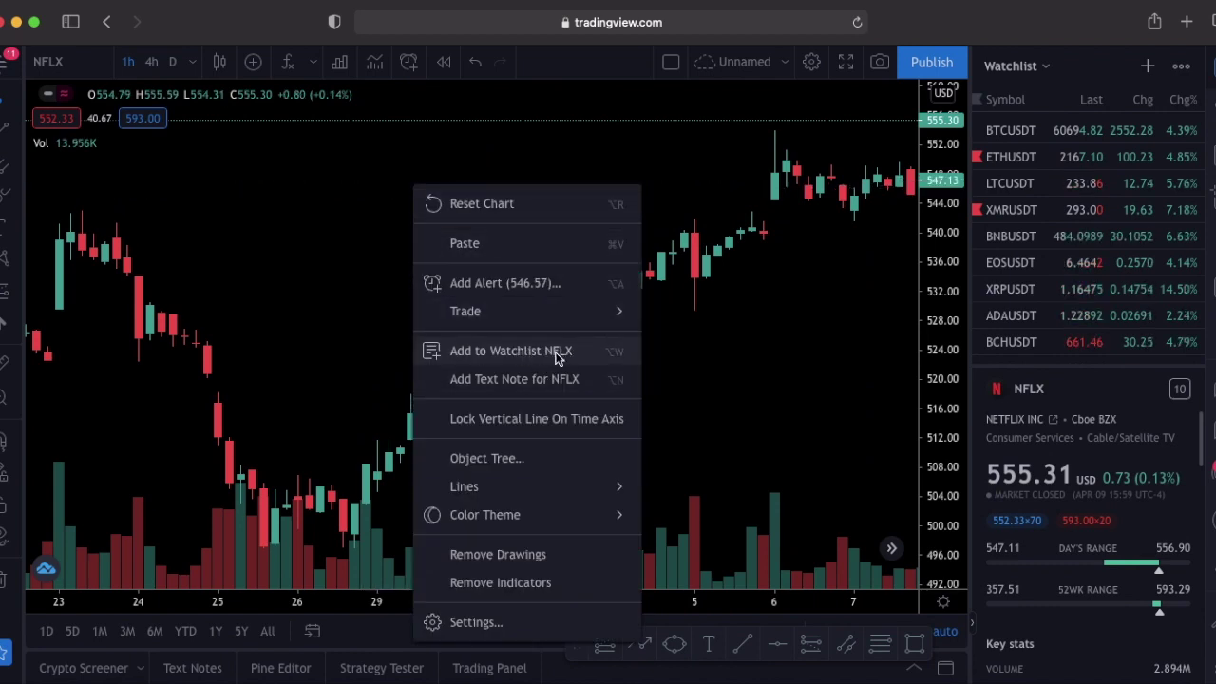
left_click(558, 353)
scroll(1056, 293, "down", 2)
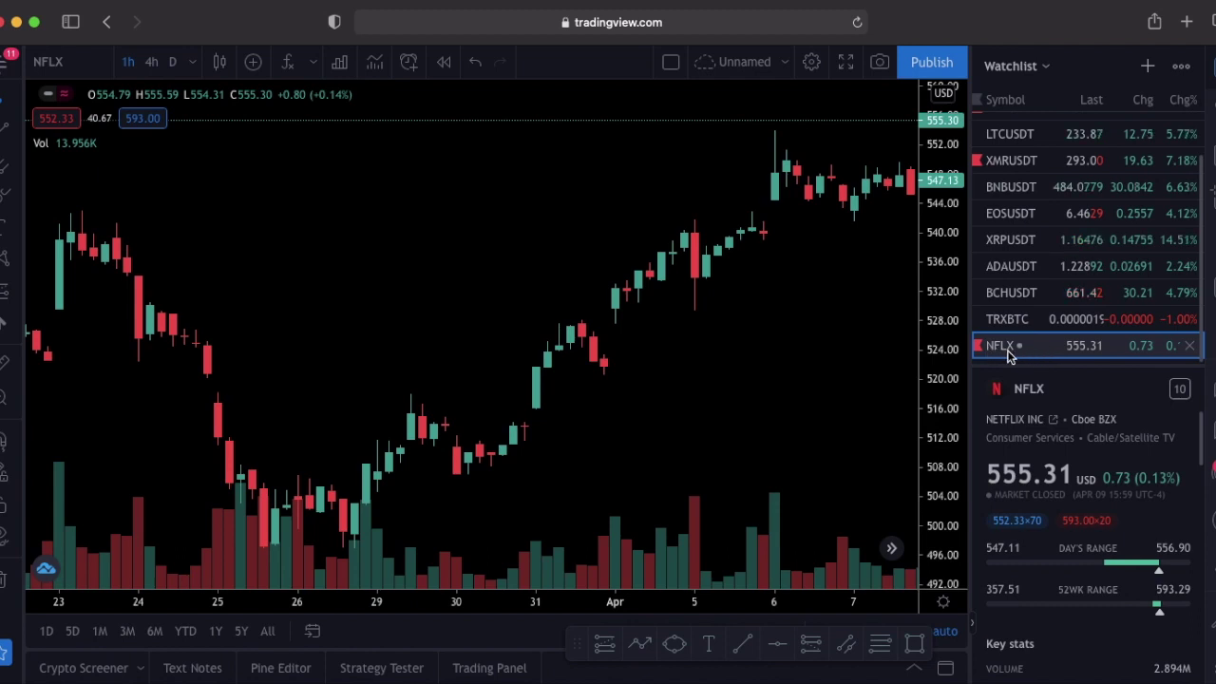
scroll(1045, 352, "up", 1)
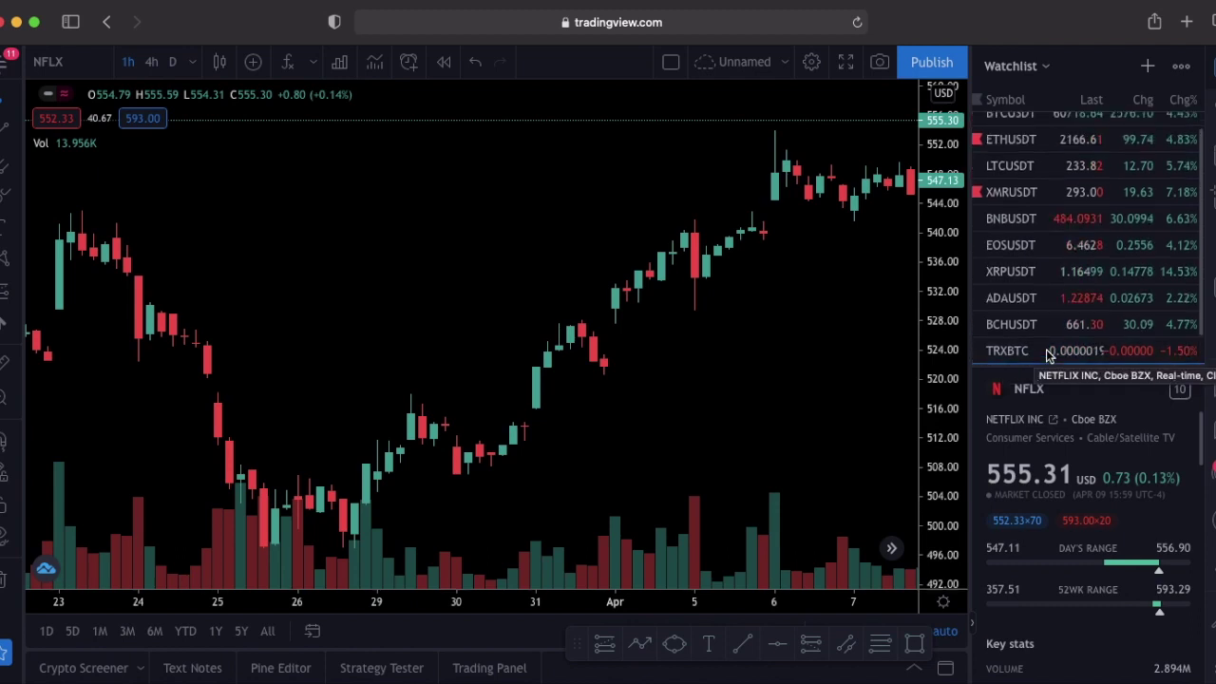
scroll(1049, 355, "up", 1)
- View BTCUSDT, then reload NFLX from its new watchlist row and pan to earlier dates
left_click(1012, 130)
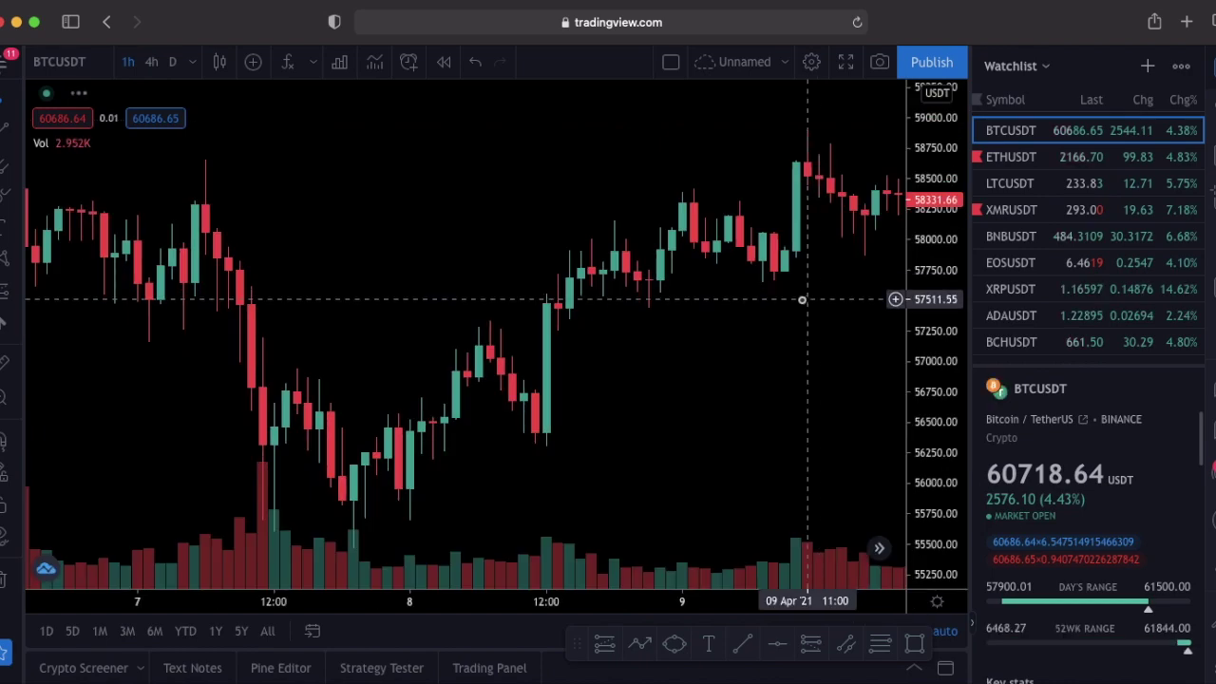
scroll(802, 300, "down", 5)
scroll(1056, 283, "down", 2)
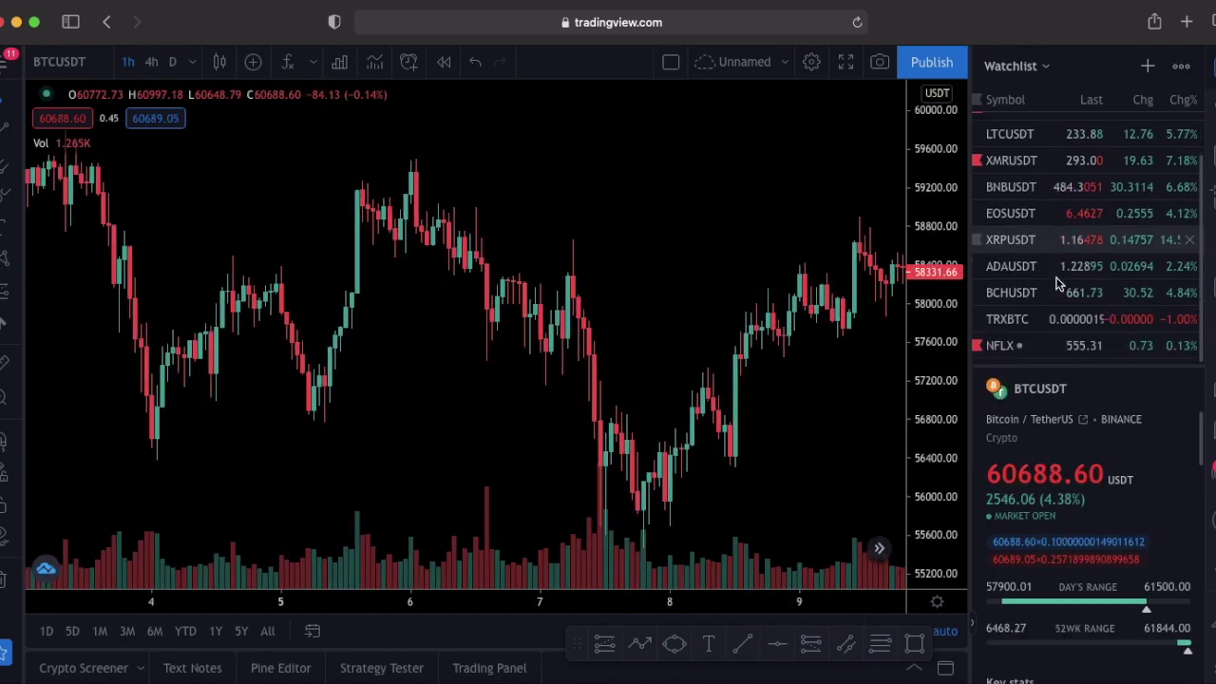
left_click(1008, 345)
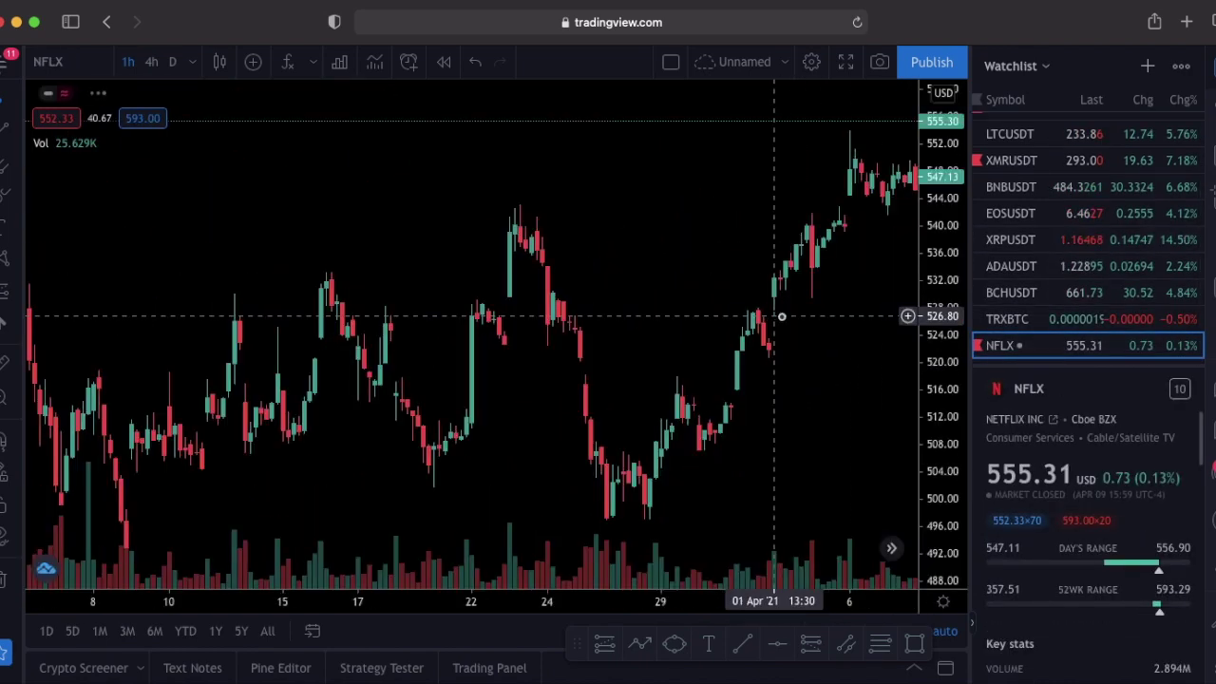
left_click_drag(826, 330, 750, 332)
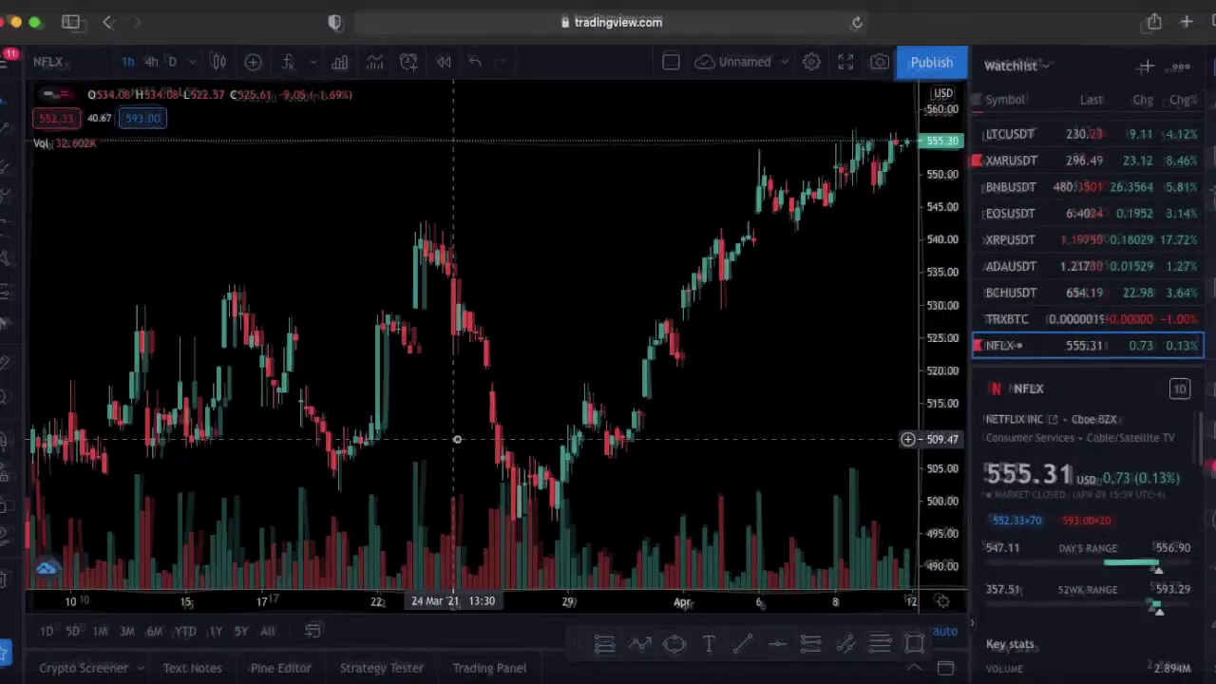
scroll(457, 439, "up", 5)
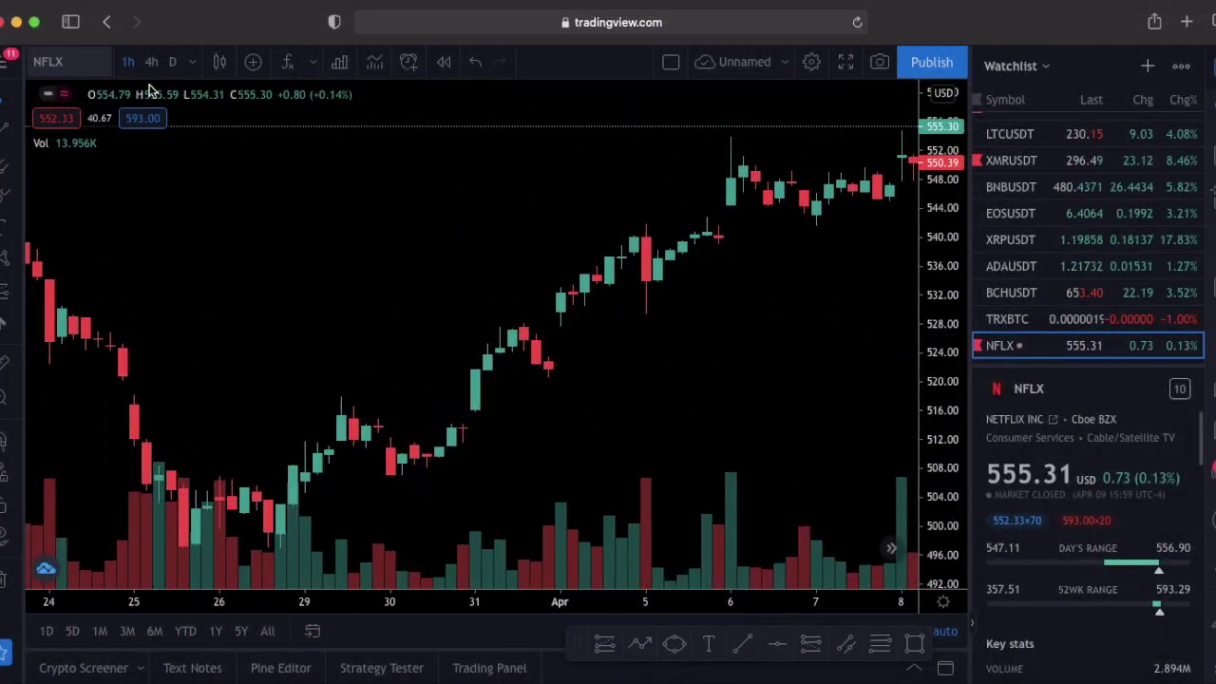
left_click(194, 64)
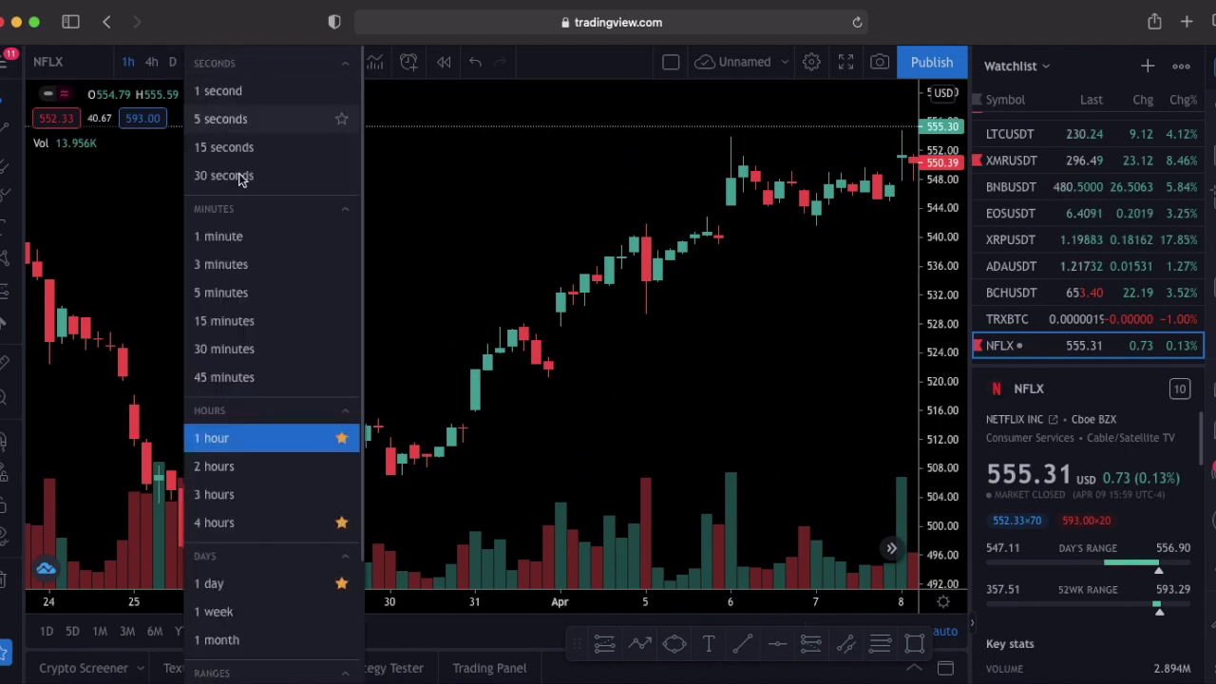
left_click(228, 443)
scroll(489, 412, "up", 4)
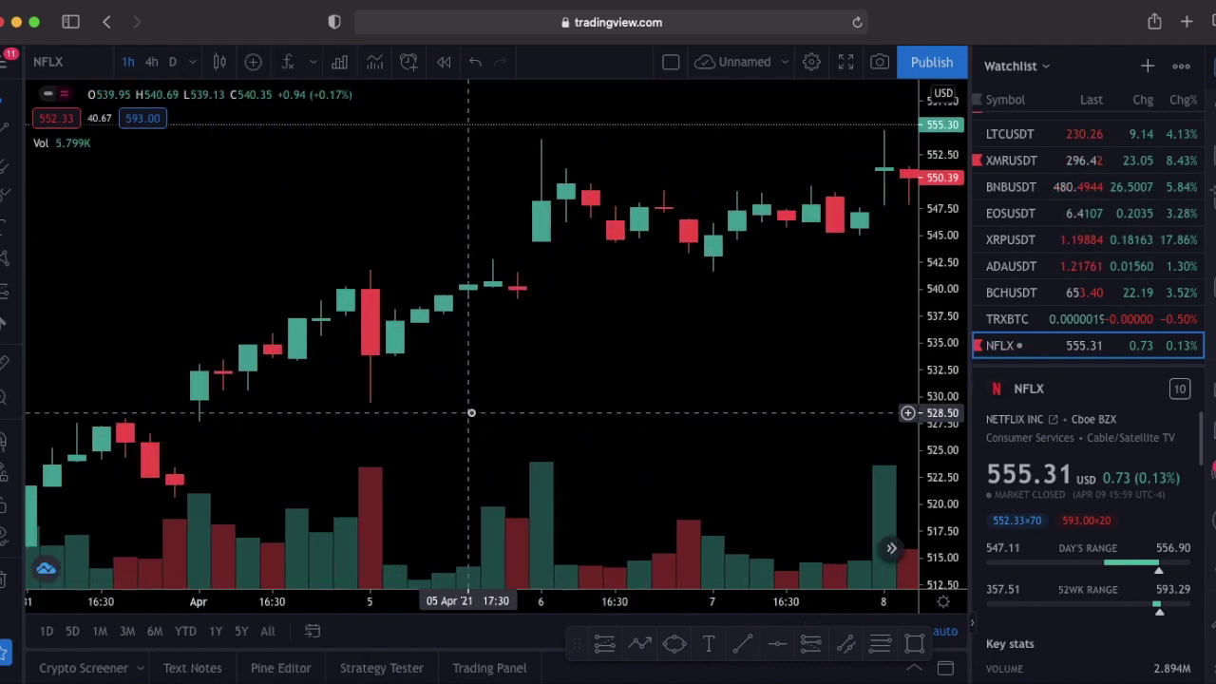
scroll(472, 412, "up", 4)
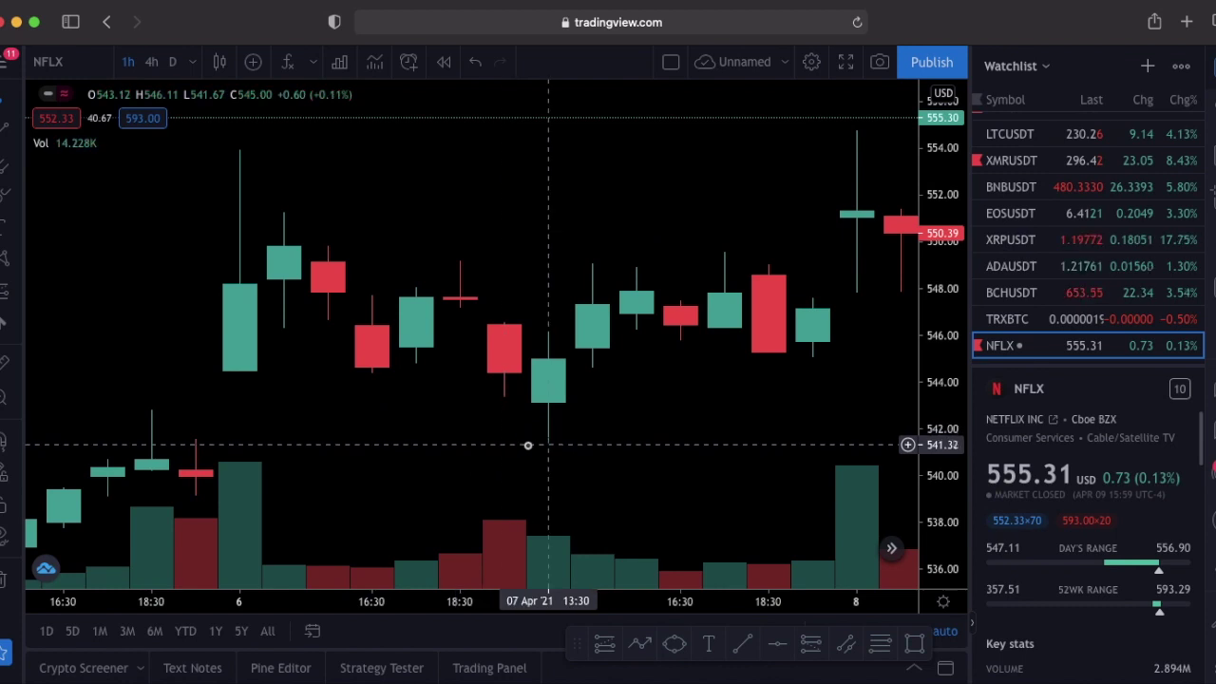
left_click_drag(527, 444, 611, 464)
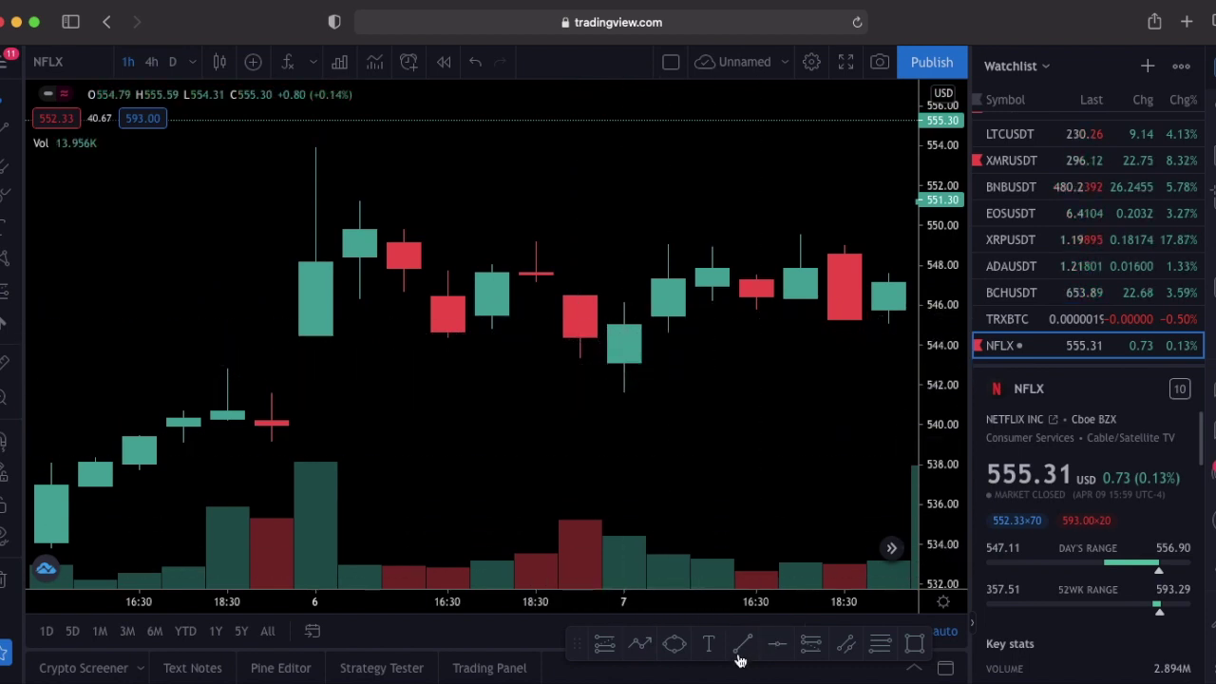
key("alt+t")
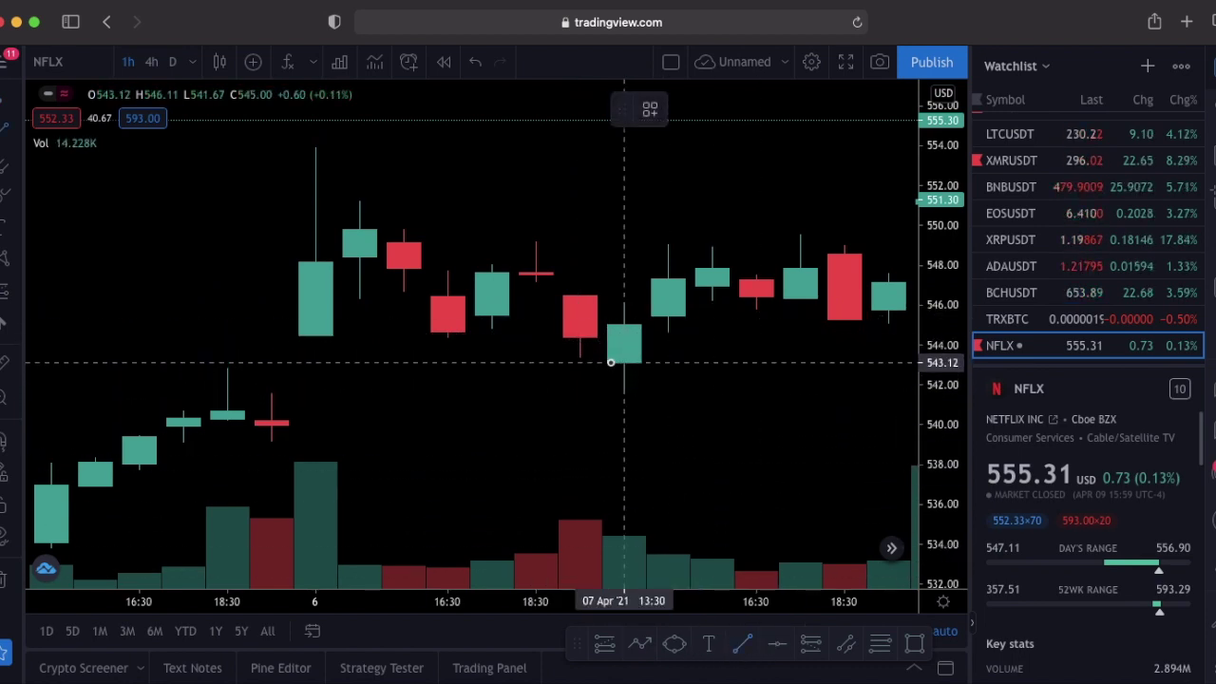
left_click(644, 363)
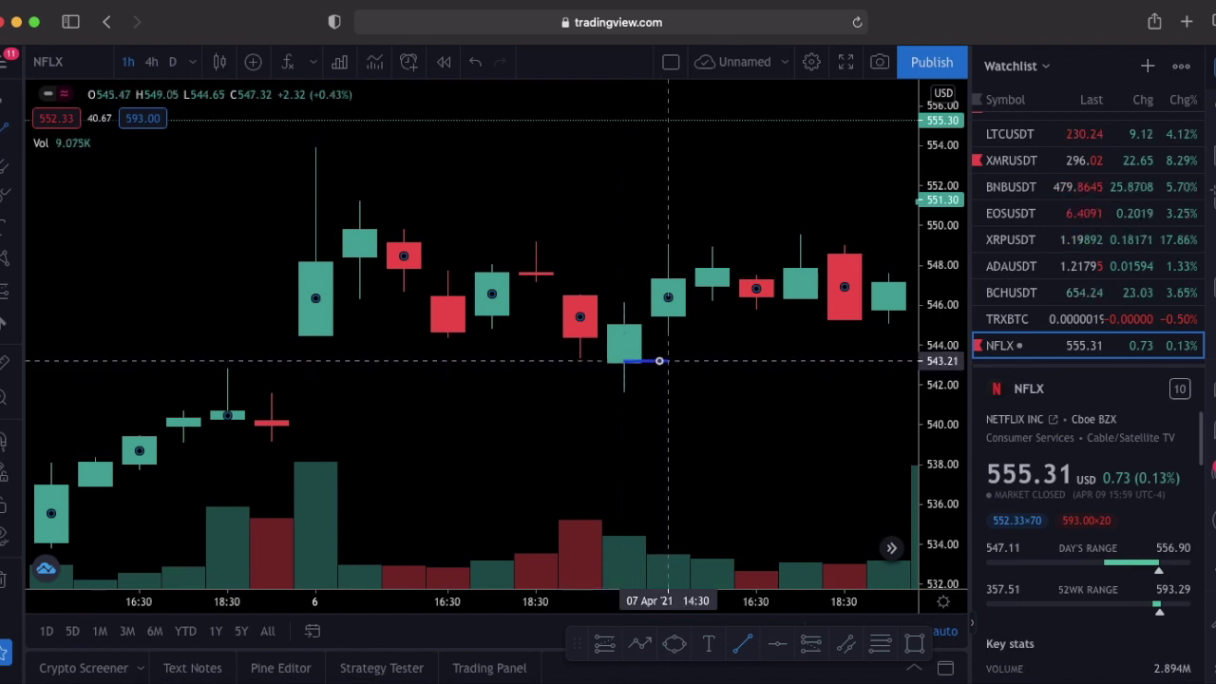
left_click(668, 363)
left_click_drag(656, 368, 626, 379)
left_click(621, 401)
left_click_drag(642, 338, 645, 314)
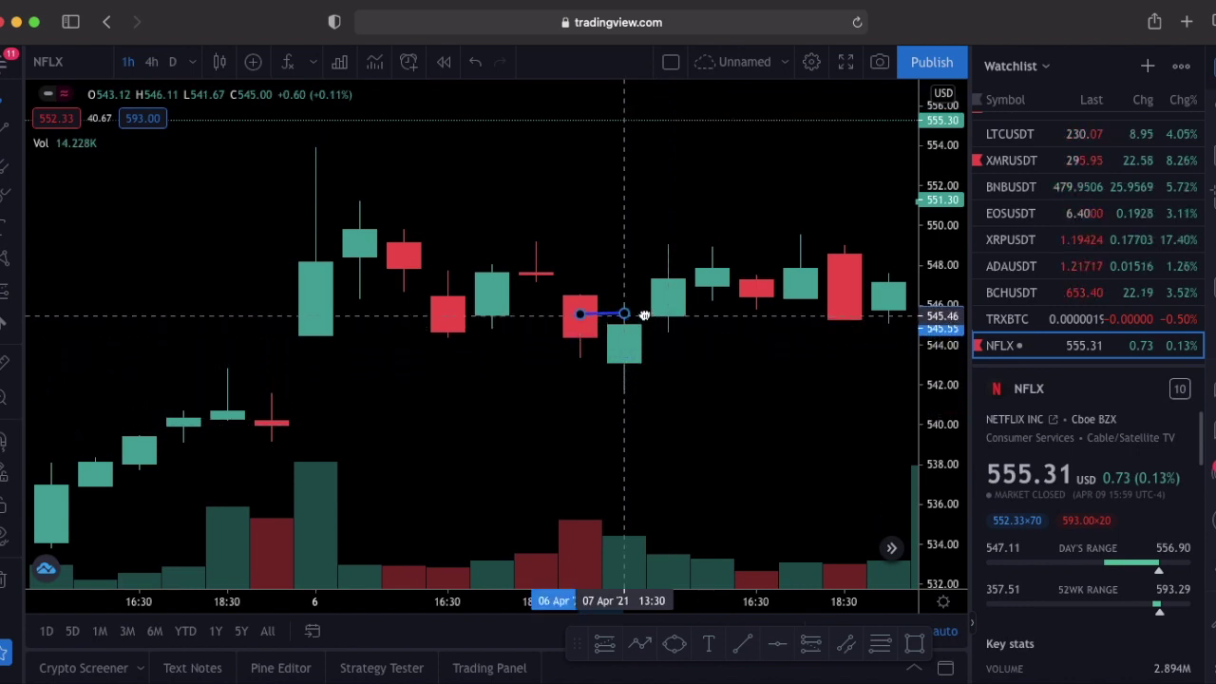
left_click(609, 257)
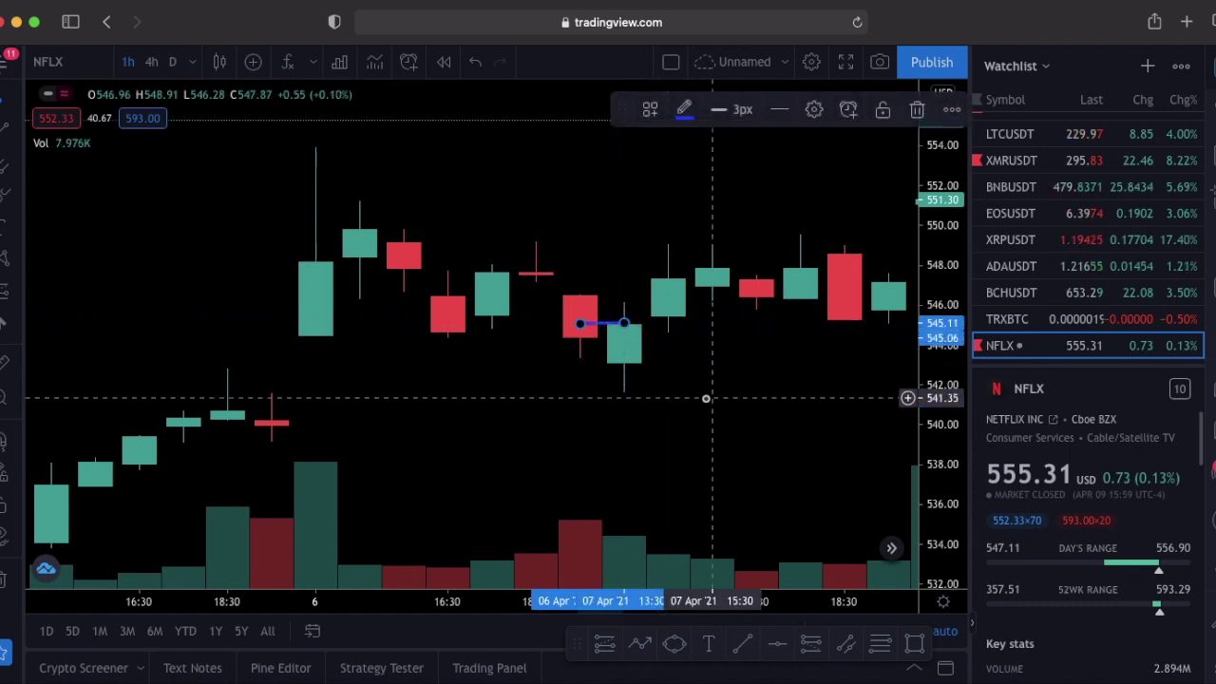
left_click(601, 329)
key("Delete")
scroll(600, 328, "down", 1)
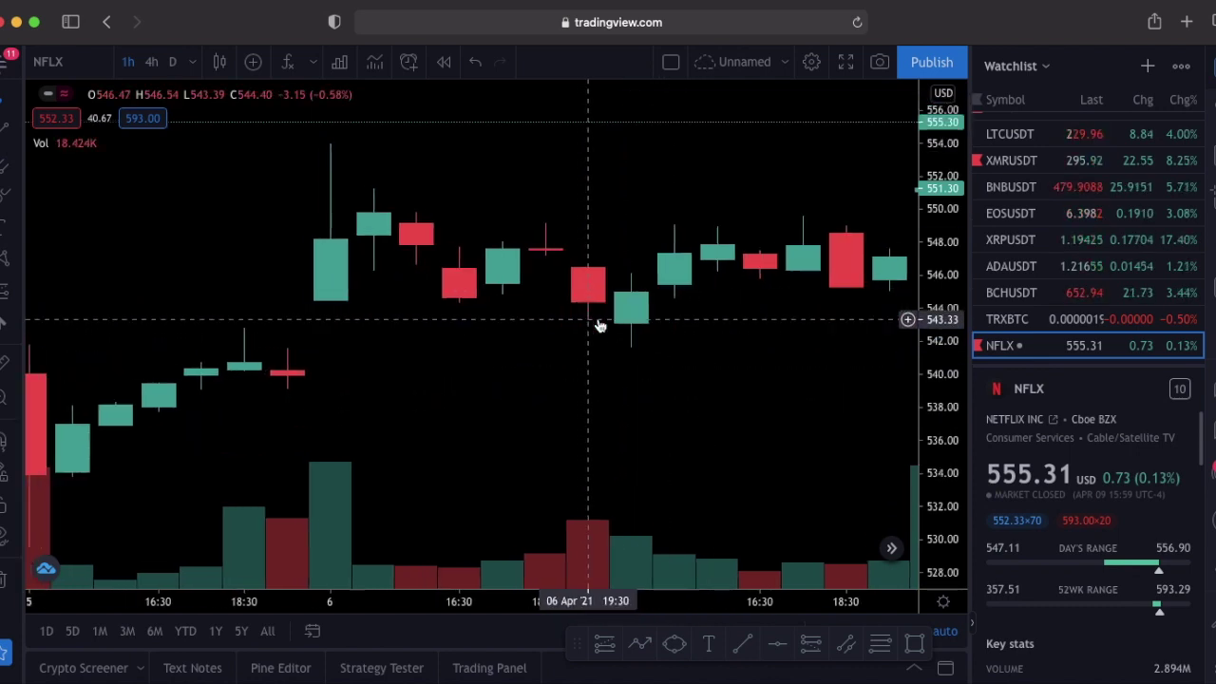
scroll(600, 326, "down", 2)
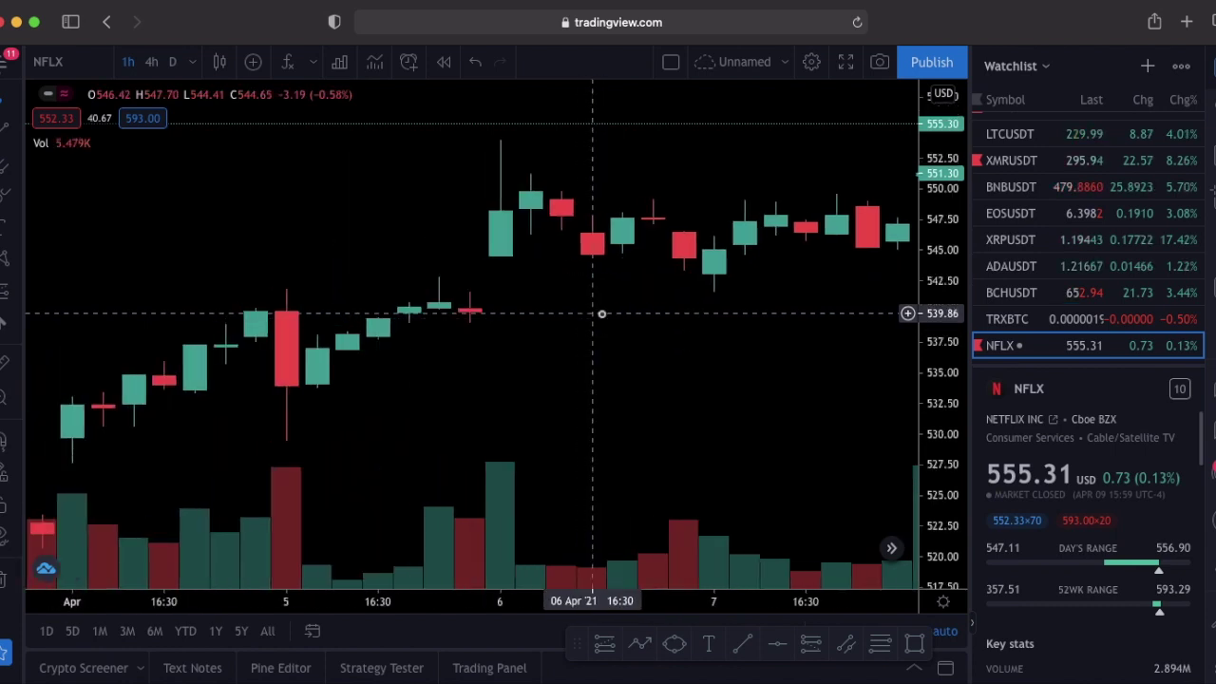
left_click(196, 63)
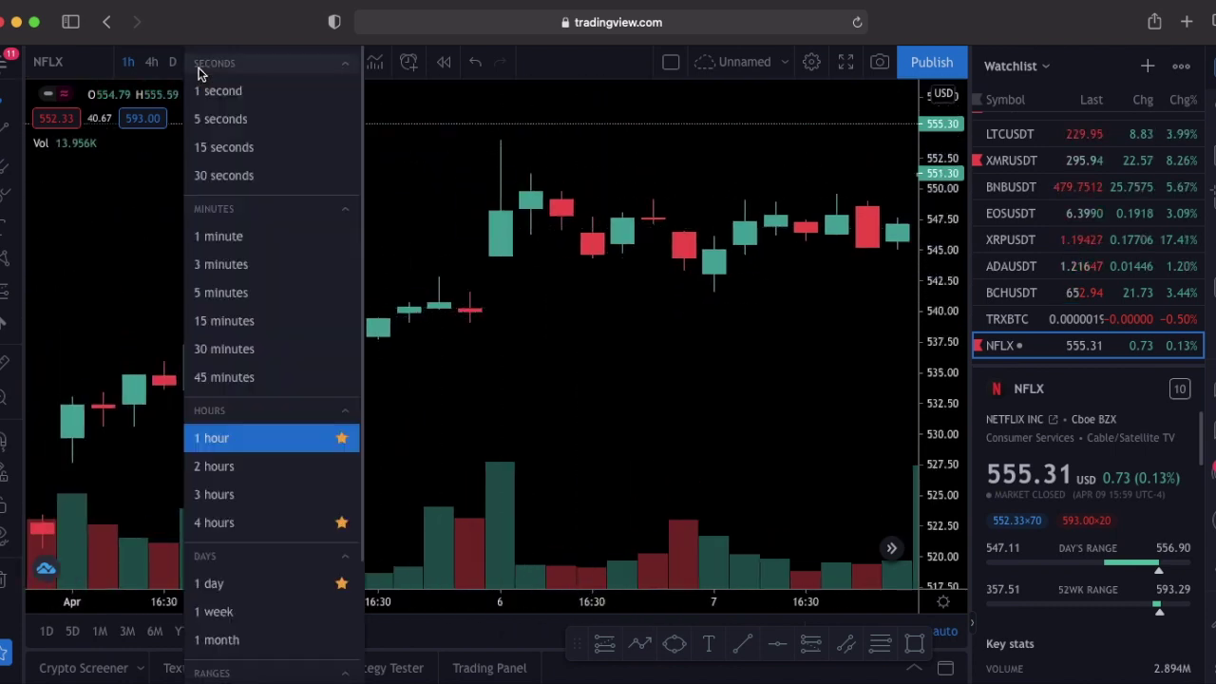
scroll(294, 357, "down", 2)
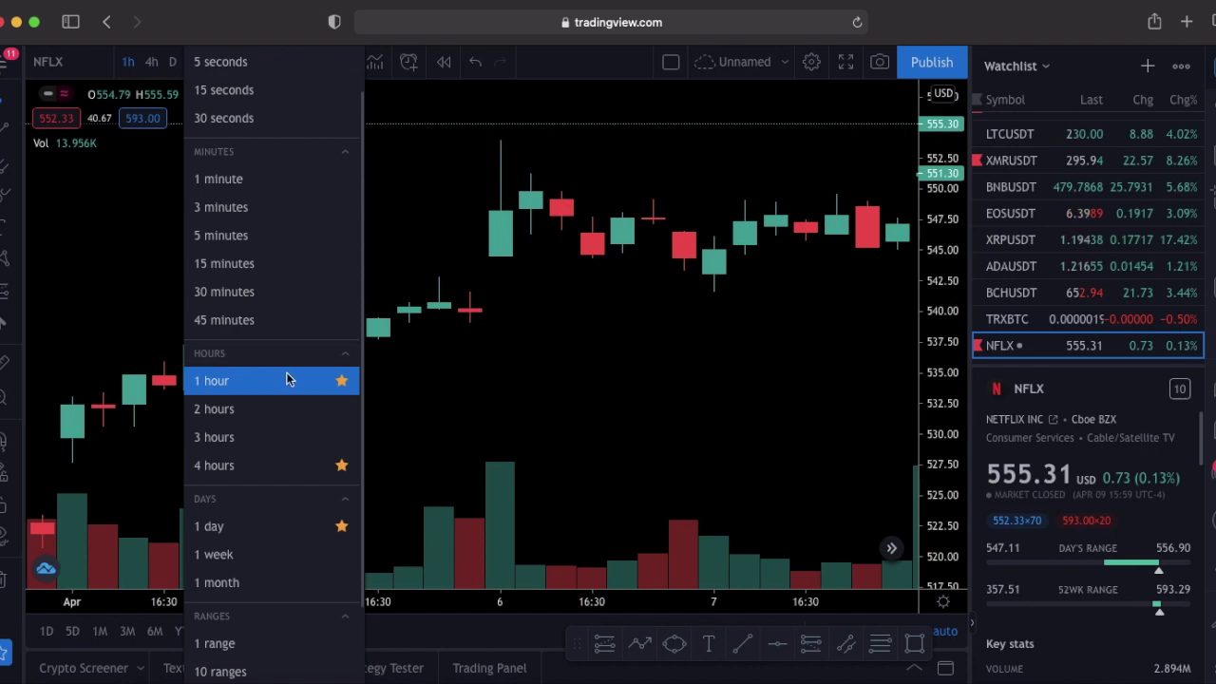
scroll(290, 473, "up", 2)
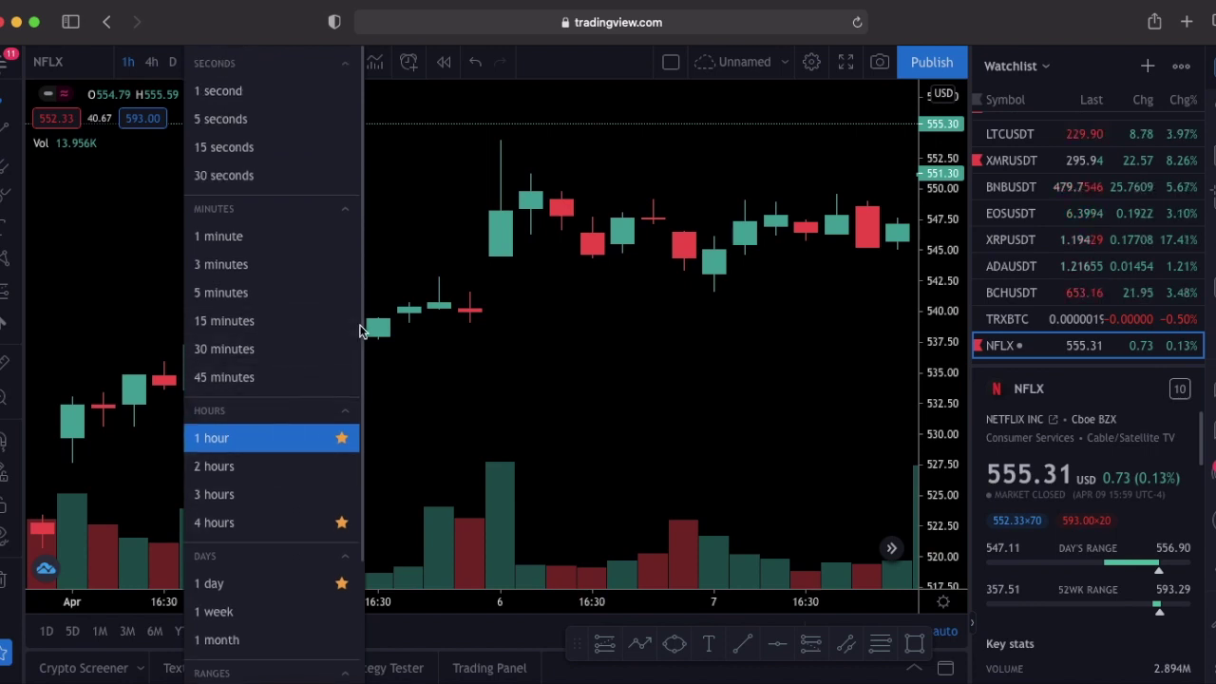
left_click(307, 209)
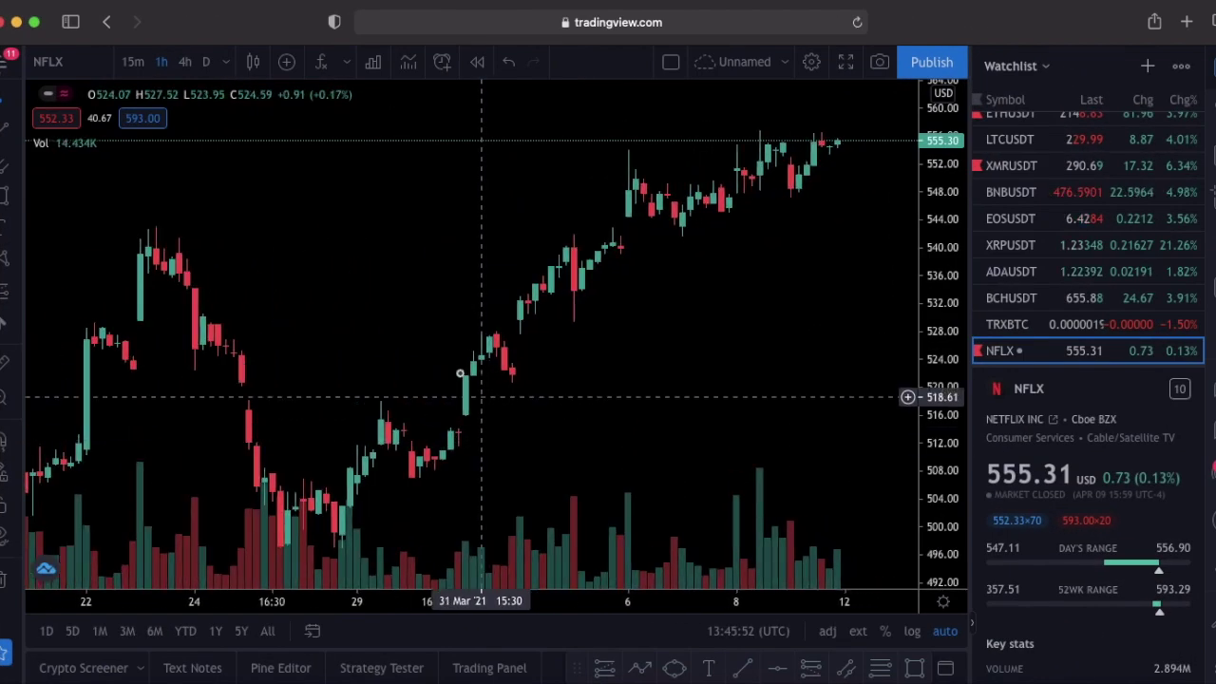
left_click_drag(460, 373, 515, 326)
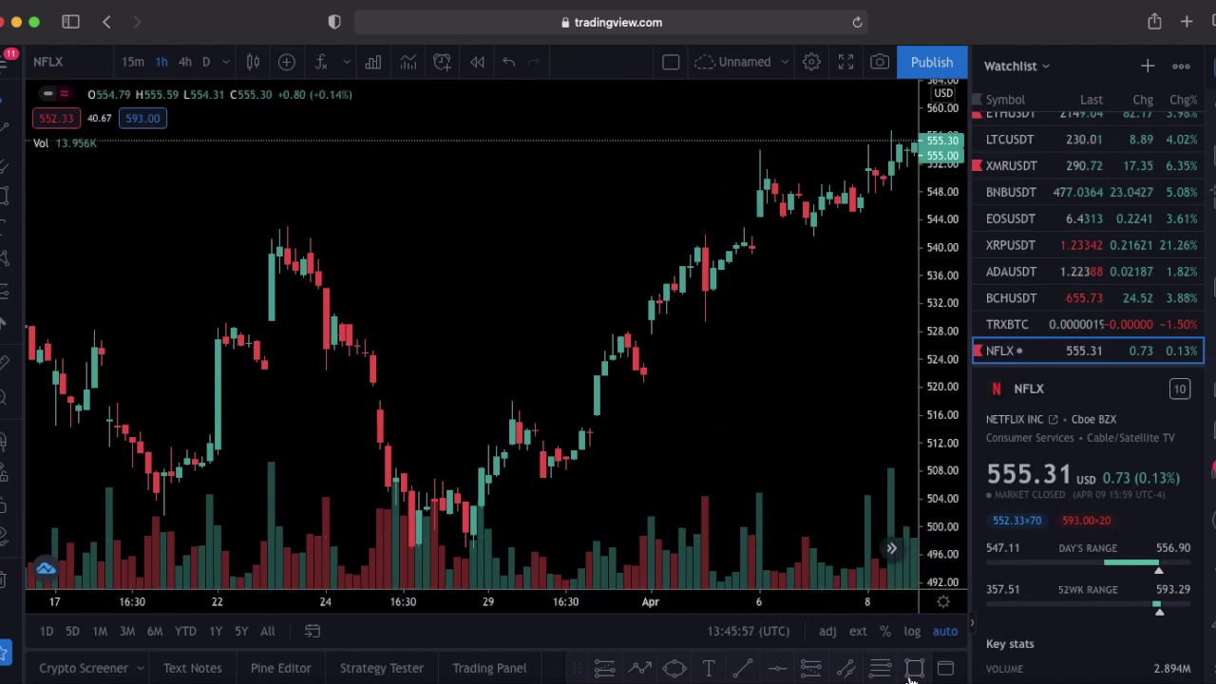
- Outline the volume bars with a green rectangle, then select and delete it
mouse_move(864, 482)
left_mouse_down()
mouse_move(814, 583)
mouse_move(367, 557)
mouse_move(93, 582)
left_mouse_up()
left_click(298, 518)
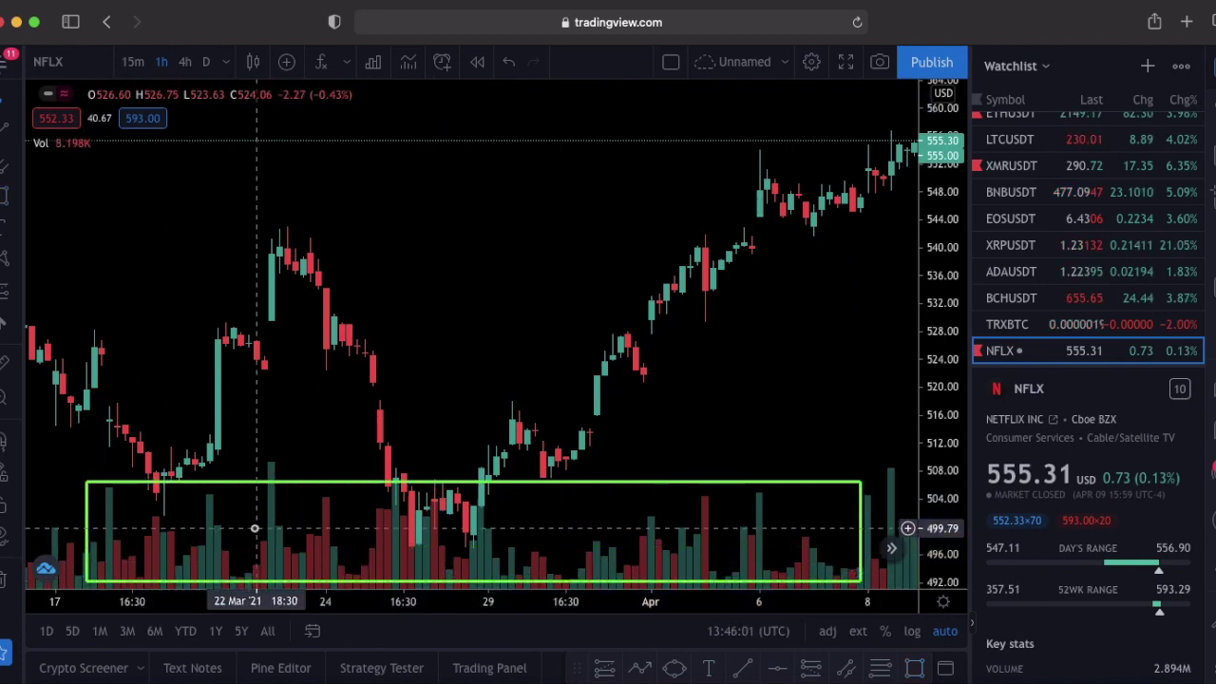
scroll(279, 528, "up", 5)
scroll(485, 494, "down", 5)
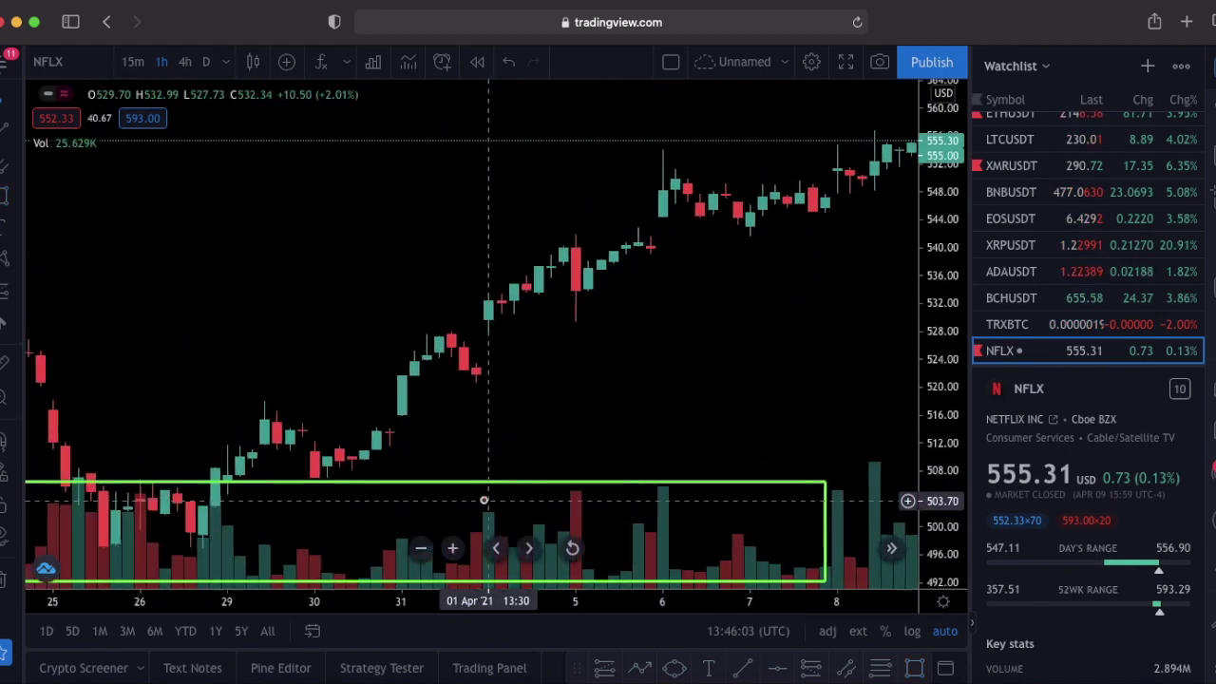
left_click(496, 489)
key("Delete")
scroll(244, 304, "down", 2)
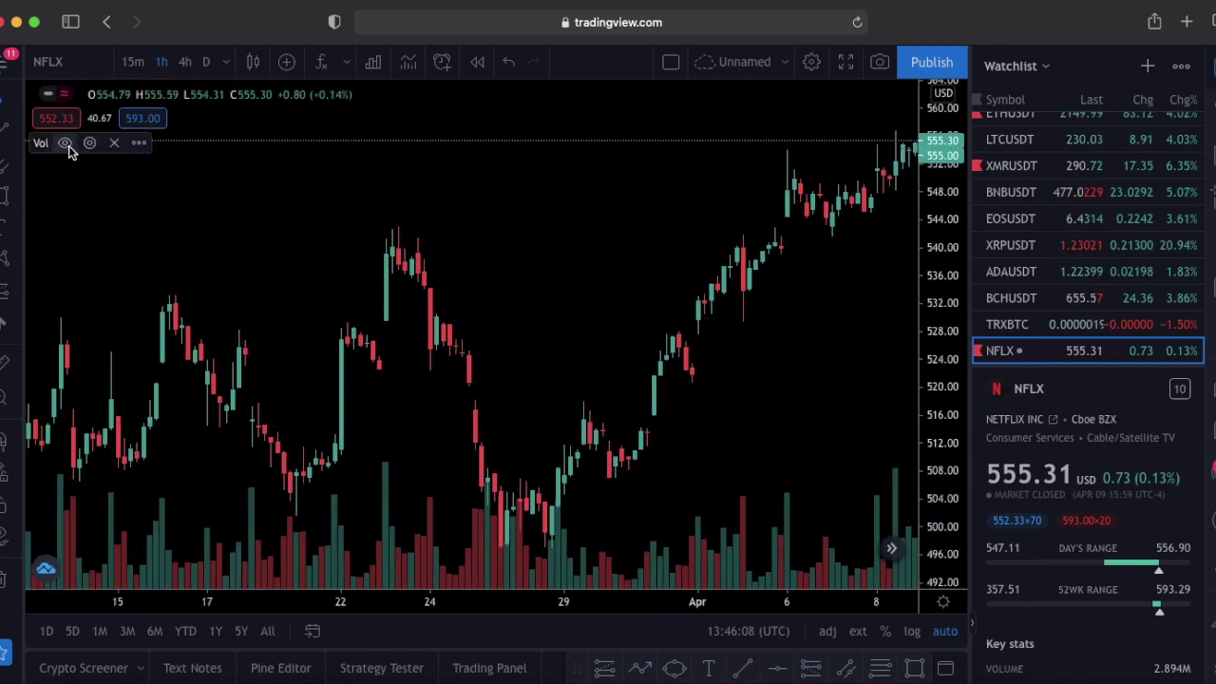
- Hide the Vol indicator, remove it from the chart, and shift the view to 15 Mar–8 Apr
left_click(65, 142)
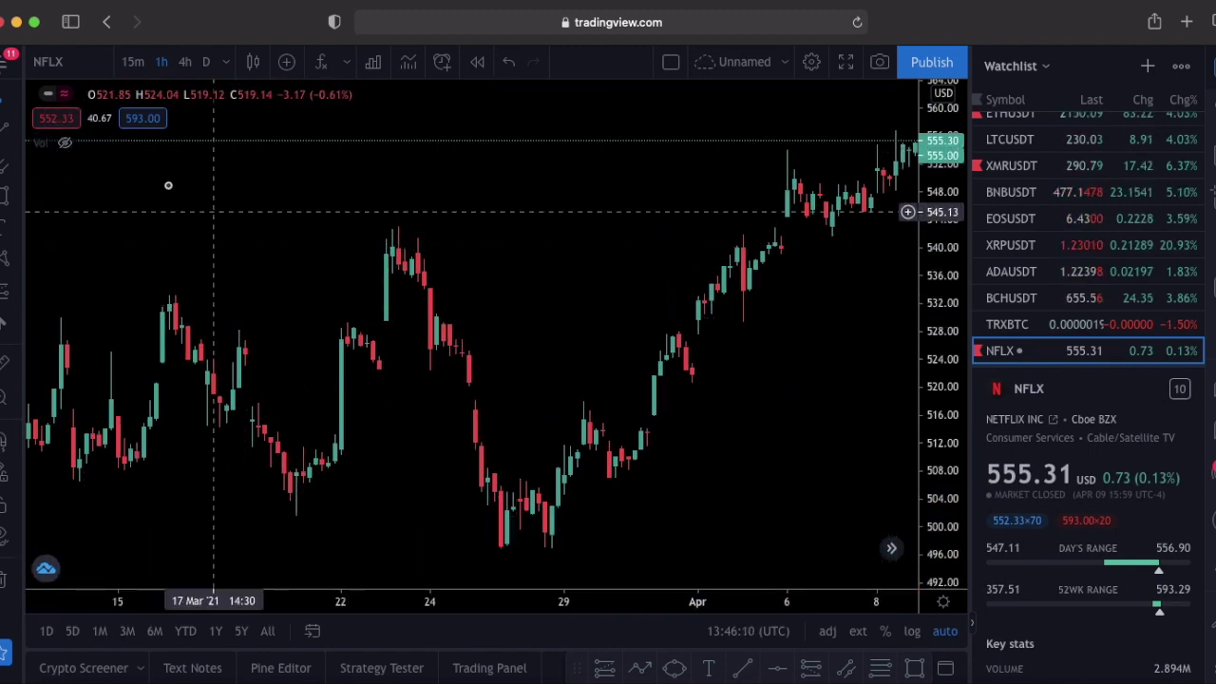
left_click_drag(148, 199, 272, 225)
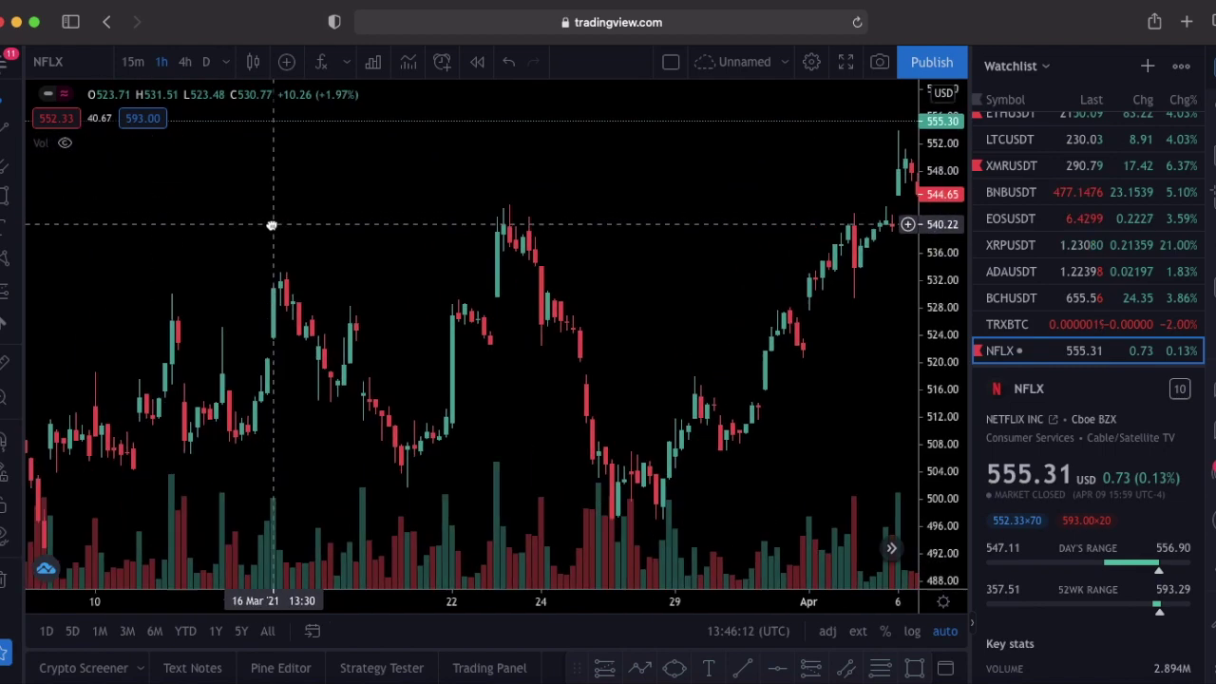
left_click(114, 142)
left_click_drag(275, 206, 149, 212)
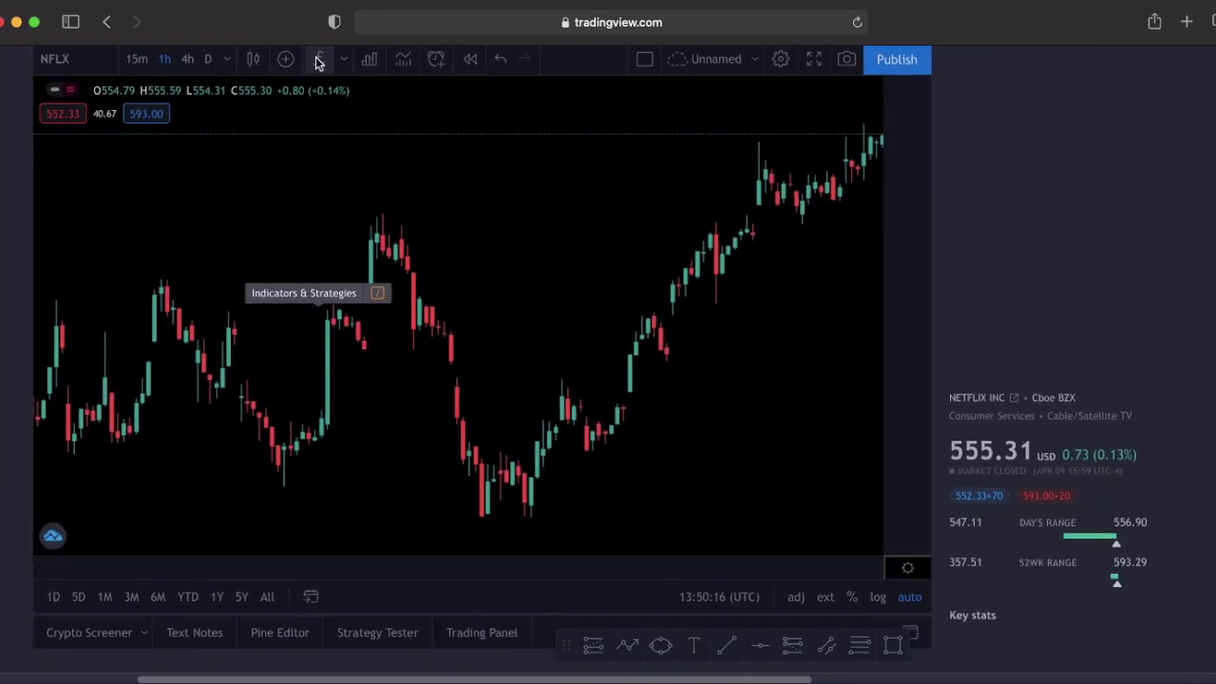
left_click(320, 64)
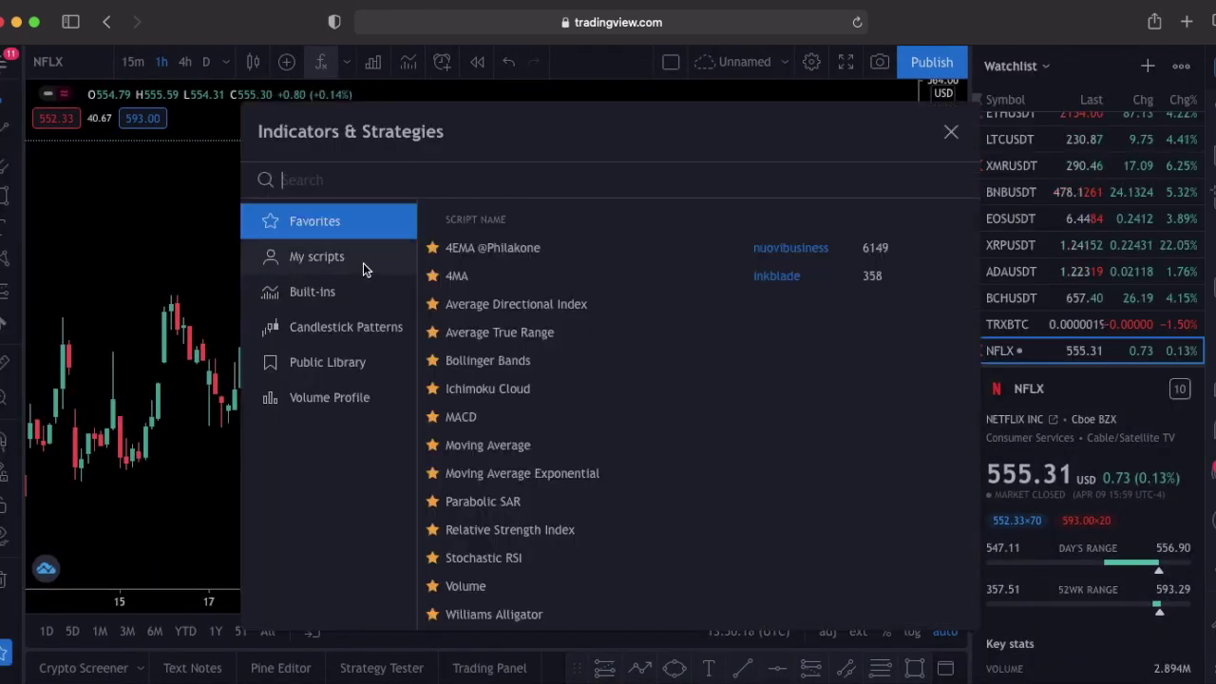
left_click(312, 292)
scroll(547, 319, "down", 2)
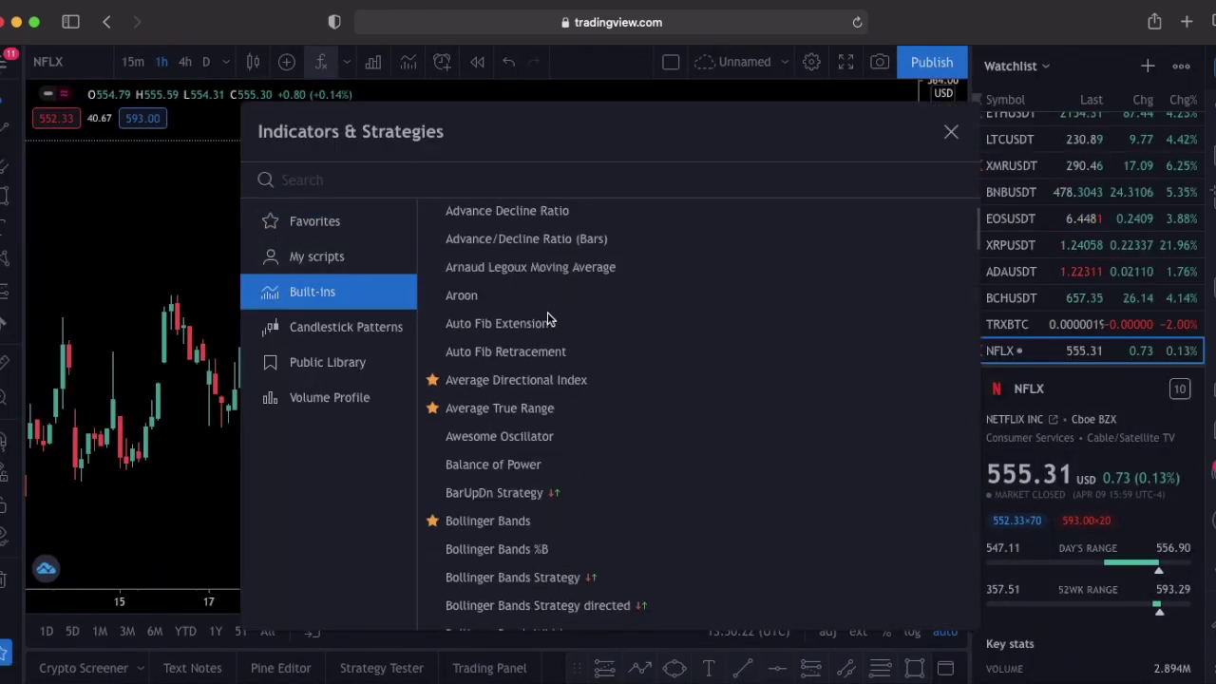
left_click(481, 181)
type("Mac")
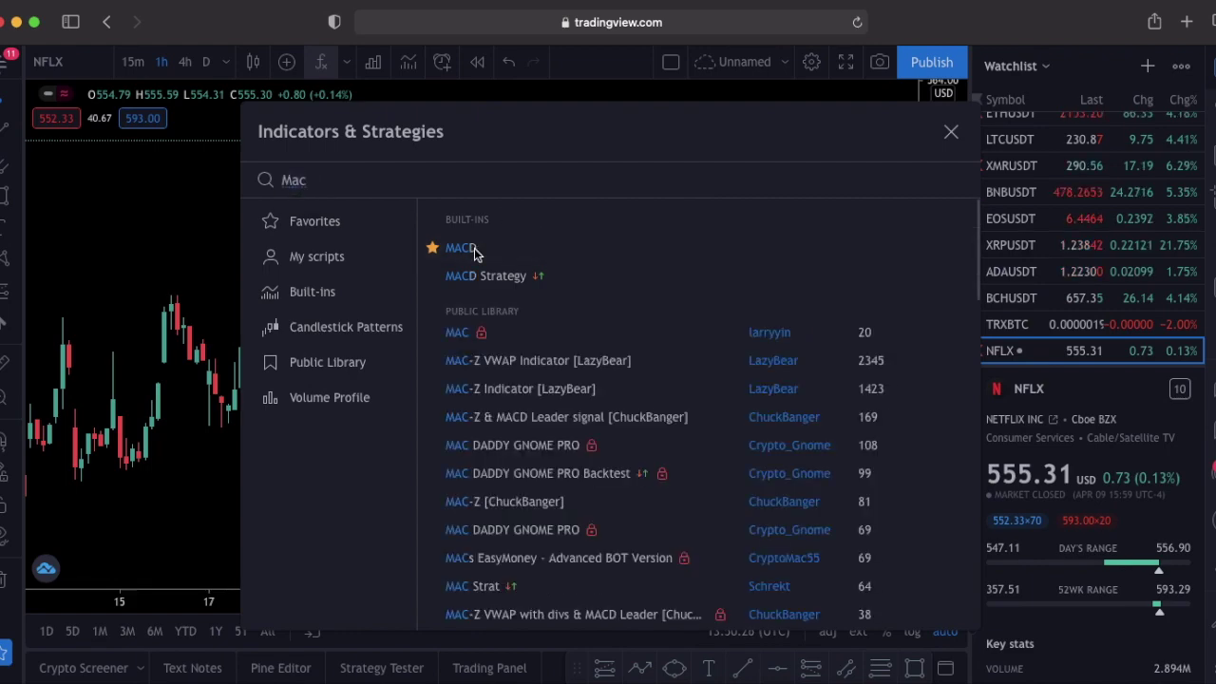
left_click(464, 248)
left_click(951, 134)
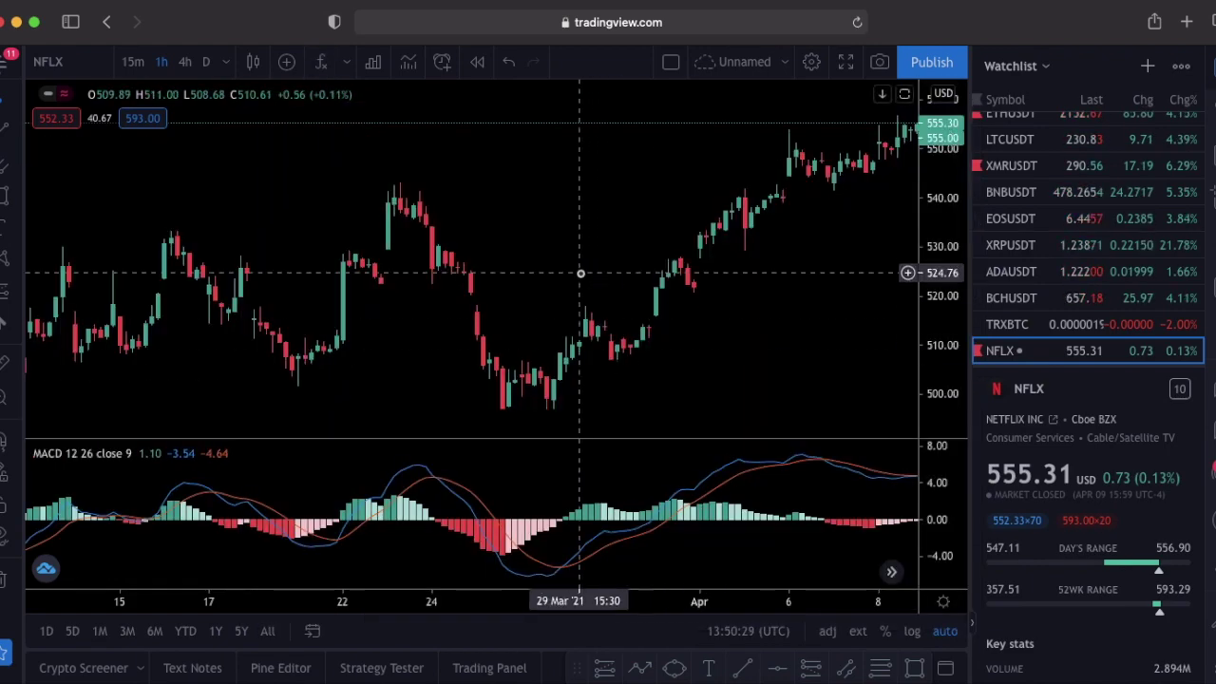
mouse_move(538, 439)
left_mouse_down()
mouse_move(524, 401)
mouse_move(538, 428)
left_mouse_up()
scroll(434, 342, "left", 5)
scroll(494, 381, "right", 3)
left_click(321, 62)
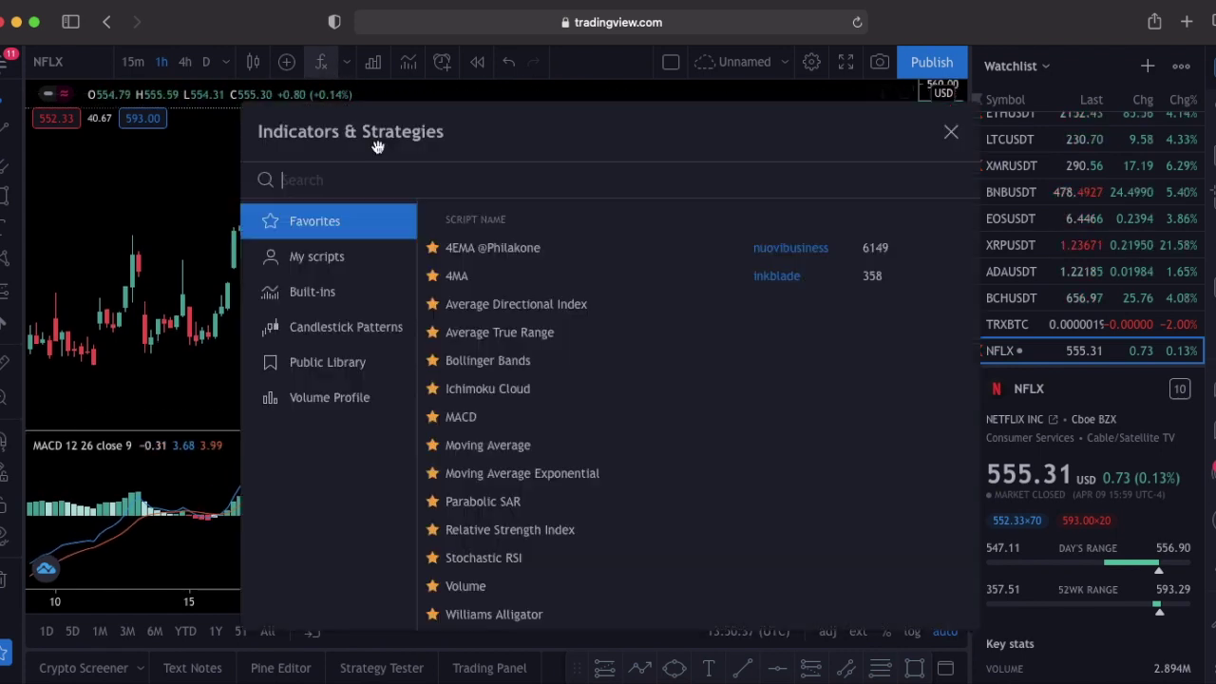
left_click(330, 297)
scroll(540, 348, "down", 5)
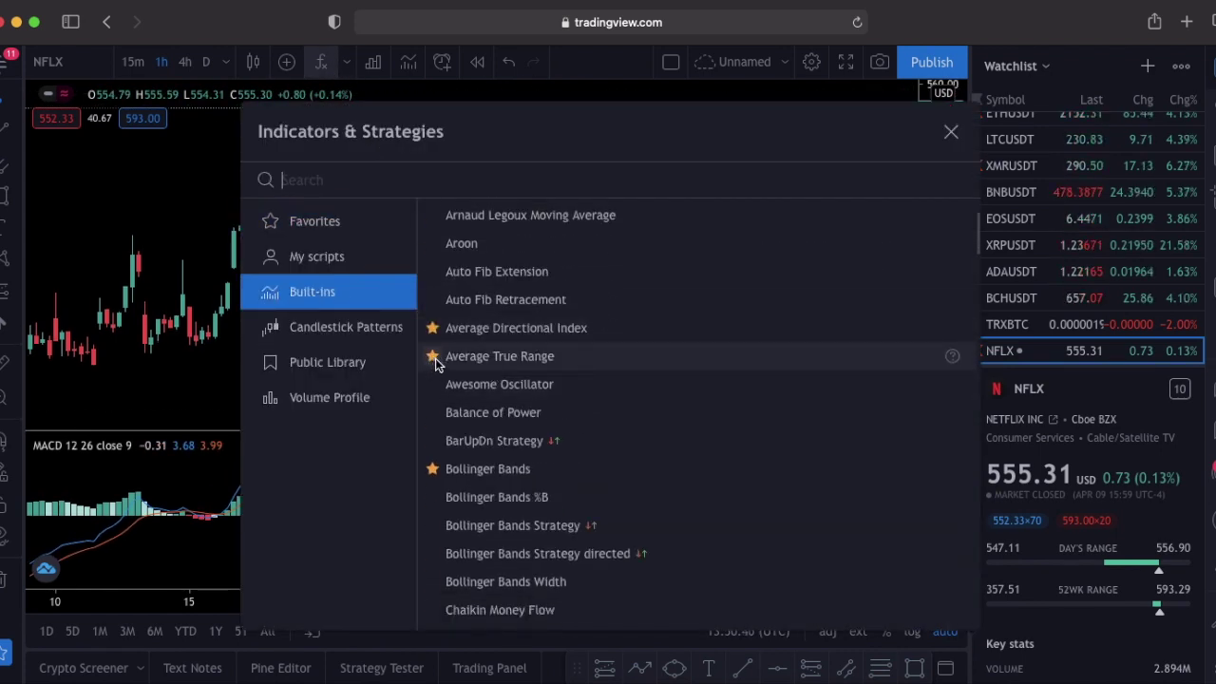
scroll(463, 418, "down", 1)
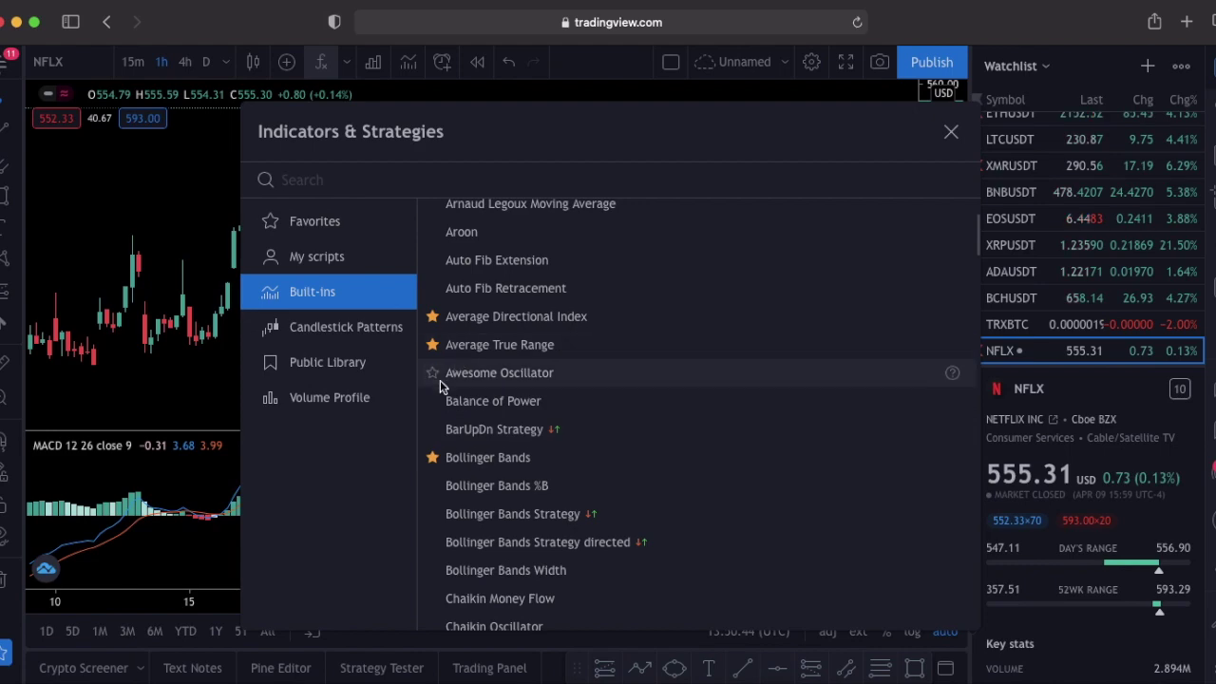
left_click(951, 131)
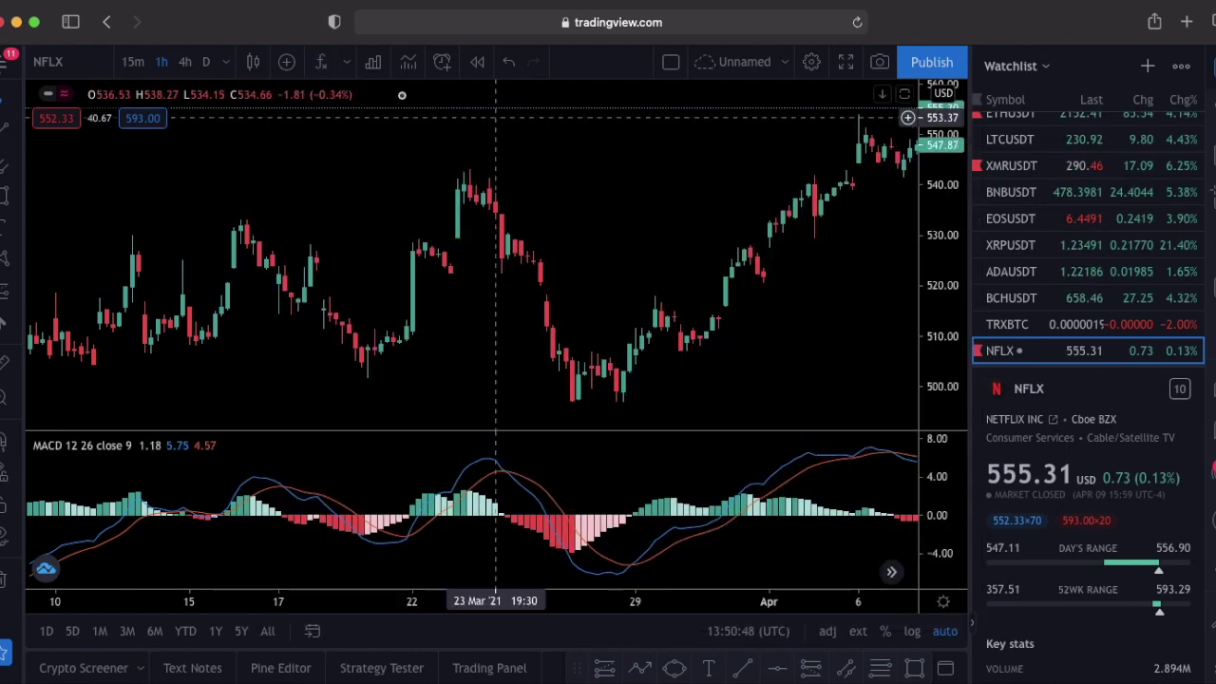
left_click(346, 62)
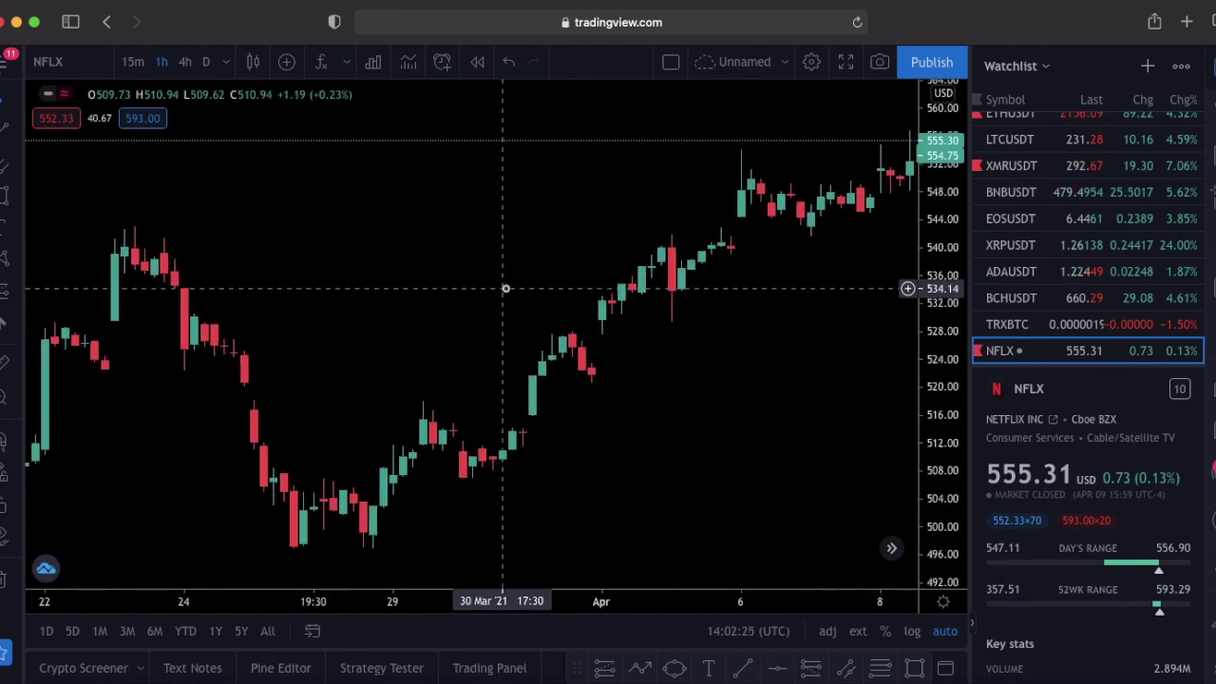
- Add the Engulfing - Bullish candlestick pattern from Indicators, then zoom the chart to inspect the BE markers
scroll(506, 288, "up", 1)
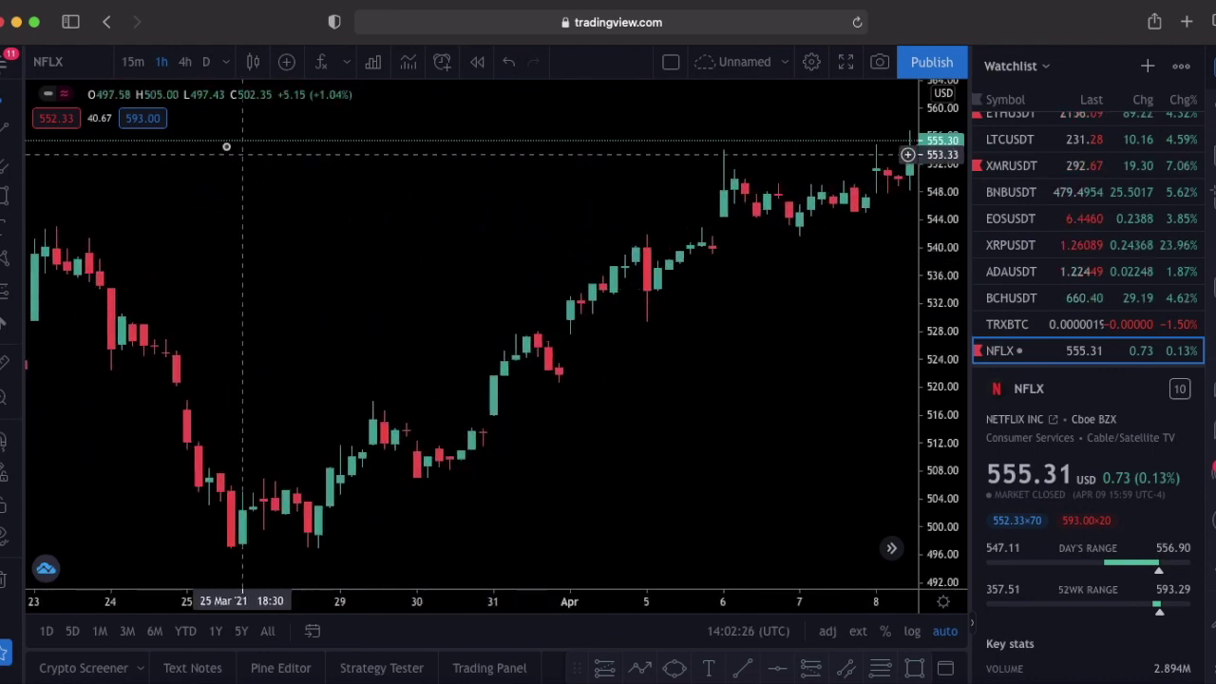
left_click(320, 63)
left_click(314, 217)
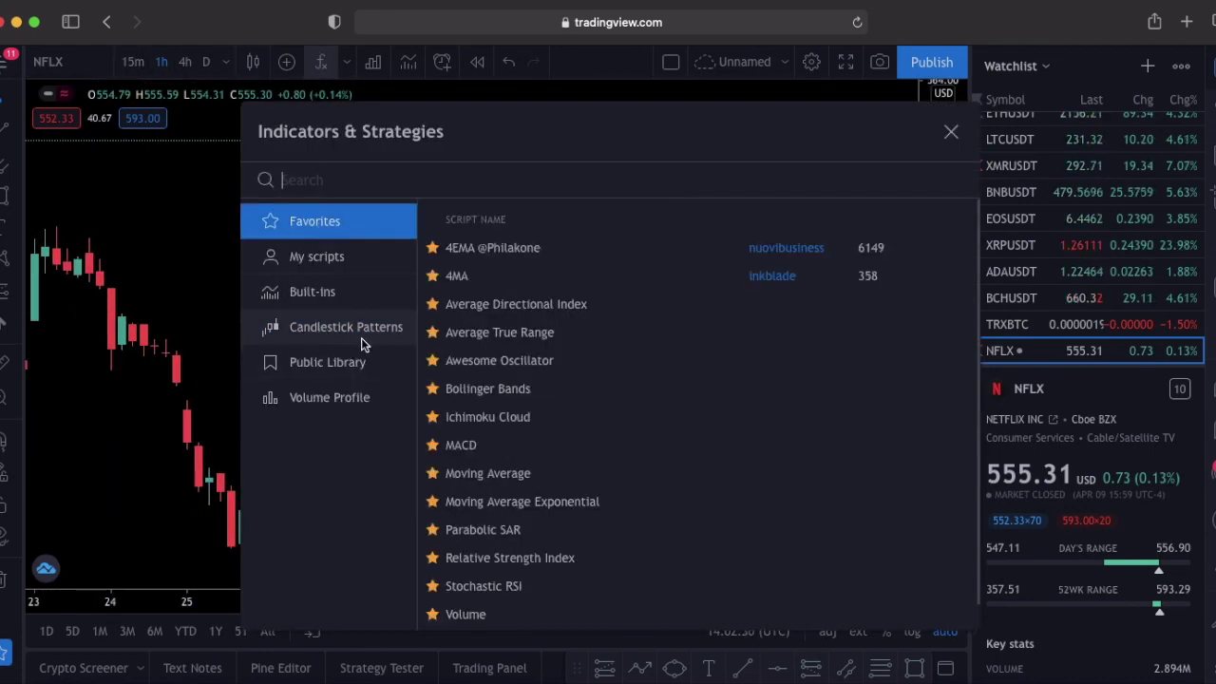
left_click(361, 340)
scroll(572, 393, "down", 2)
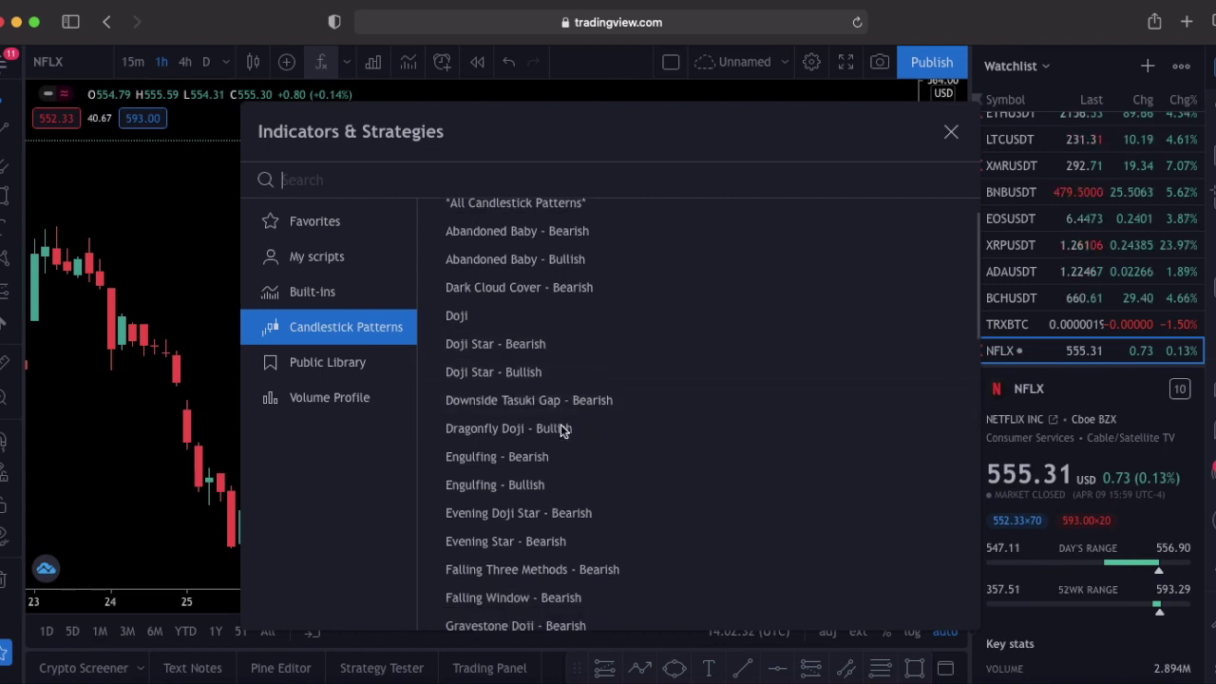
left_click(544, 492)
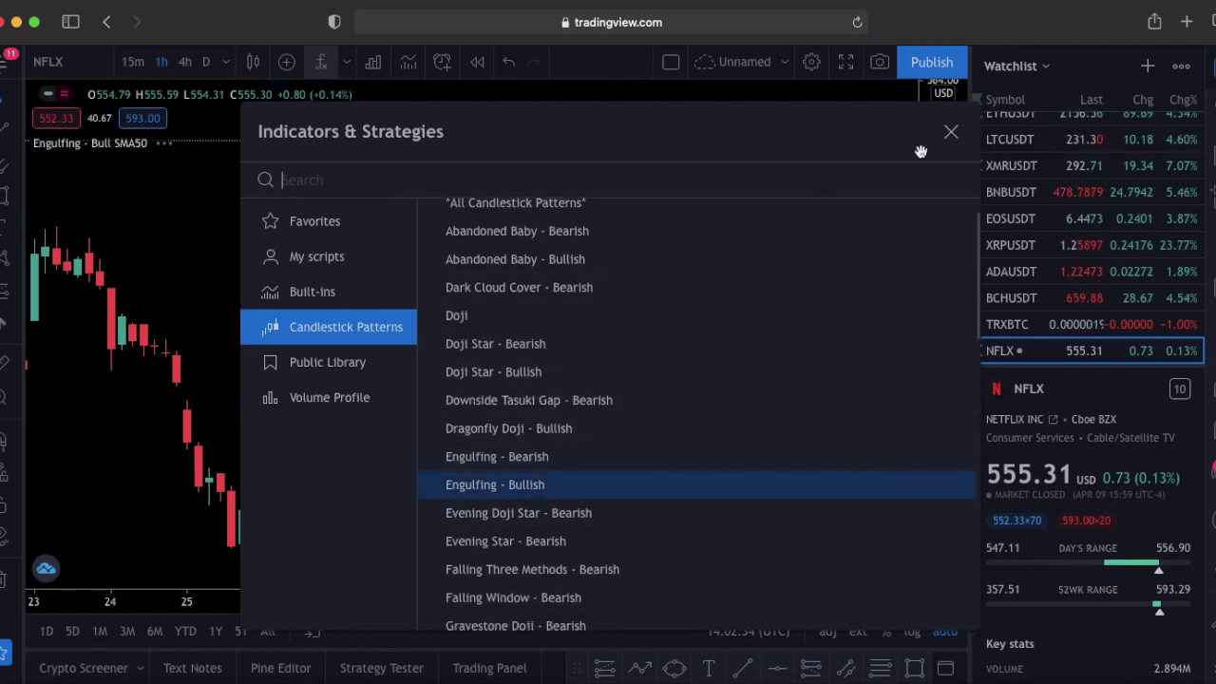
left_click(950, 136)
scroll(727, 402, "left", 5)
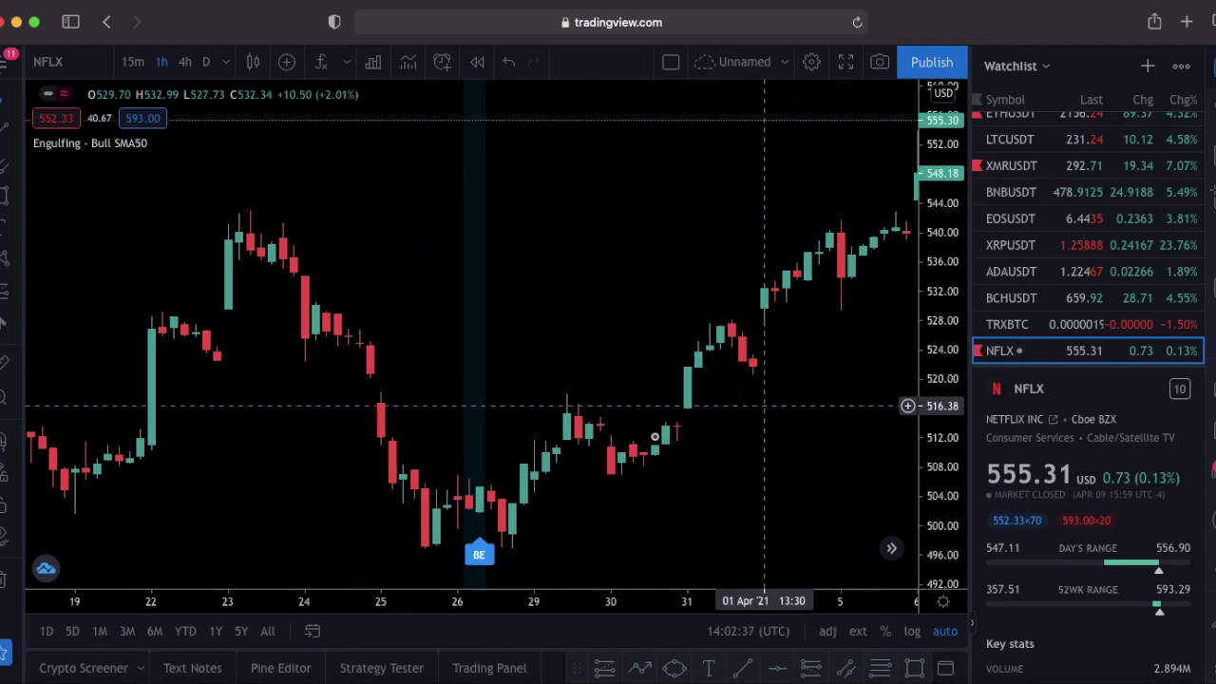
scroll(470, 525, "up", 3)
scroll(470, 526, "up", 2)
scroll(532, 533, "left", 5)
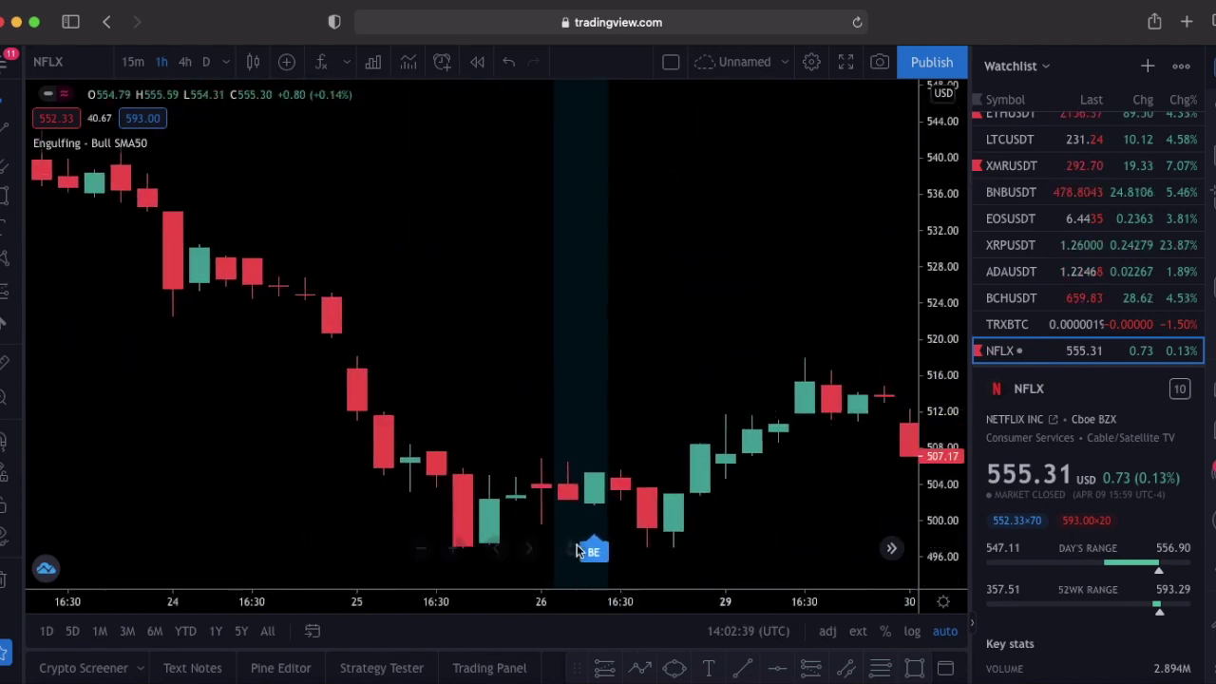
scroll(598, 513, "down", 10)
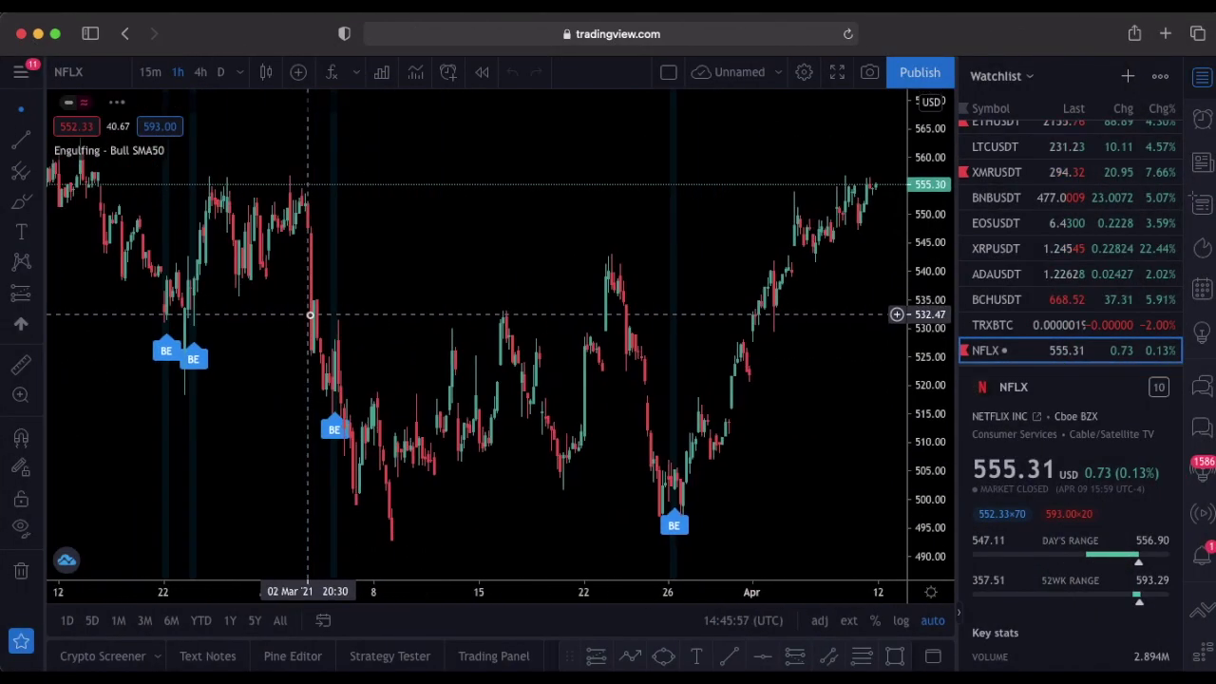
- Remove the Engulfing - Bull SMA50 indicator from the chart
scroll(310, 314, "up", 2)
left_click(250, 152)
scroll(52, 143, "right", 2)
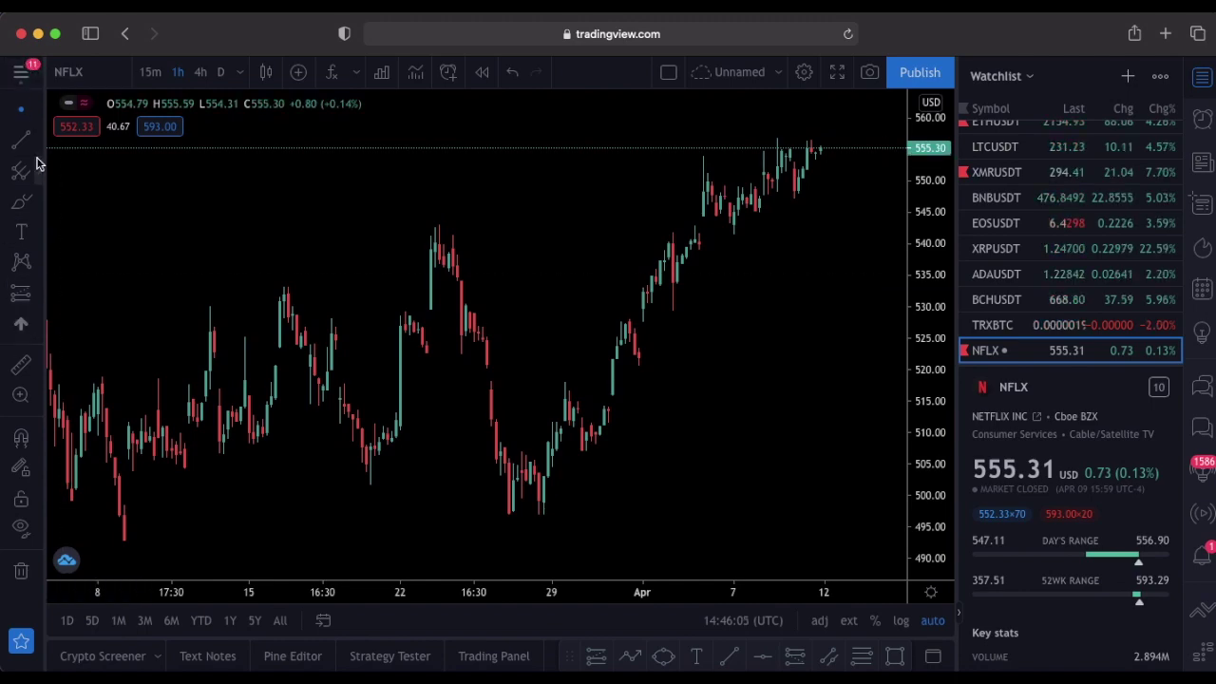
- Draw a trend line from the late-March low to the early-April high and a horizontal line at 541.62
left_click(36, 142)
left_click(121, 141)
left_click(543, 513)
left_click(784, 181)
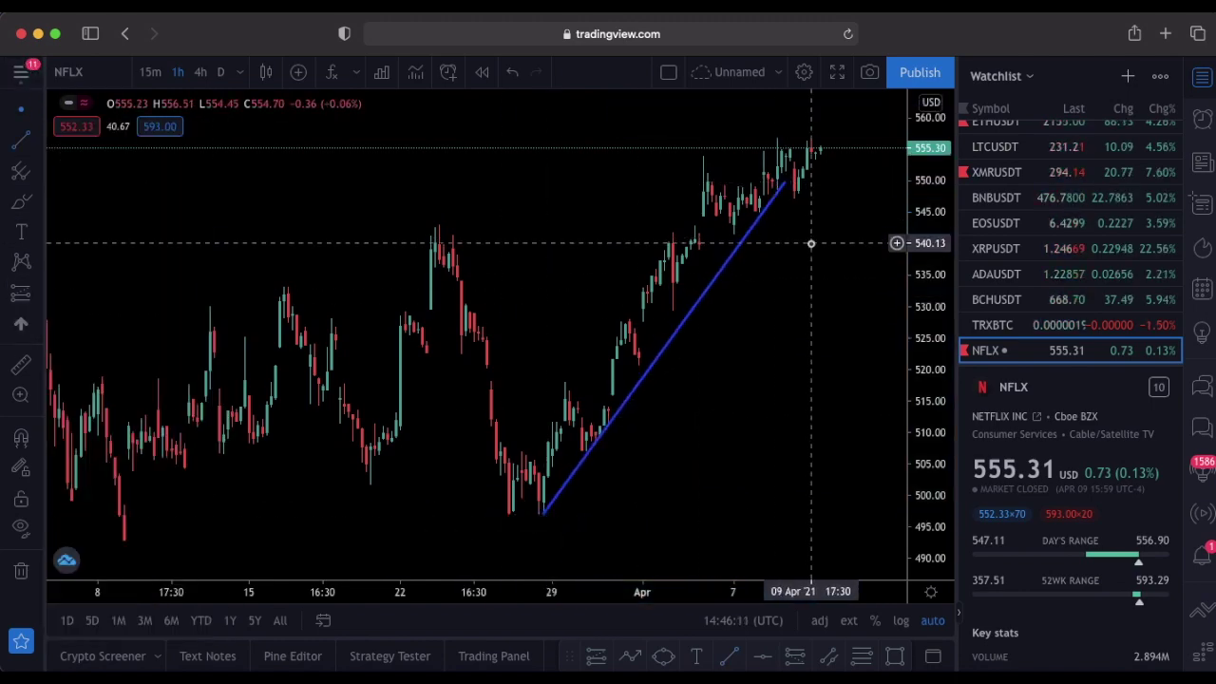
left_click(37, 143)
left_click(122, 294)
left_click(302, 236)
scroll(275, 380, "down", 3)
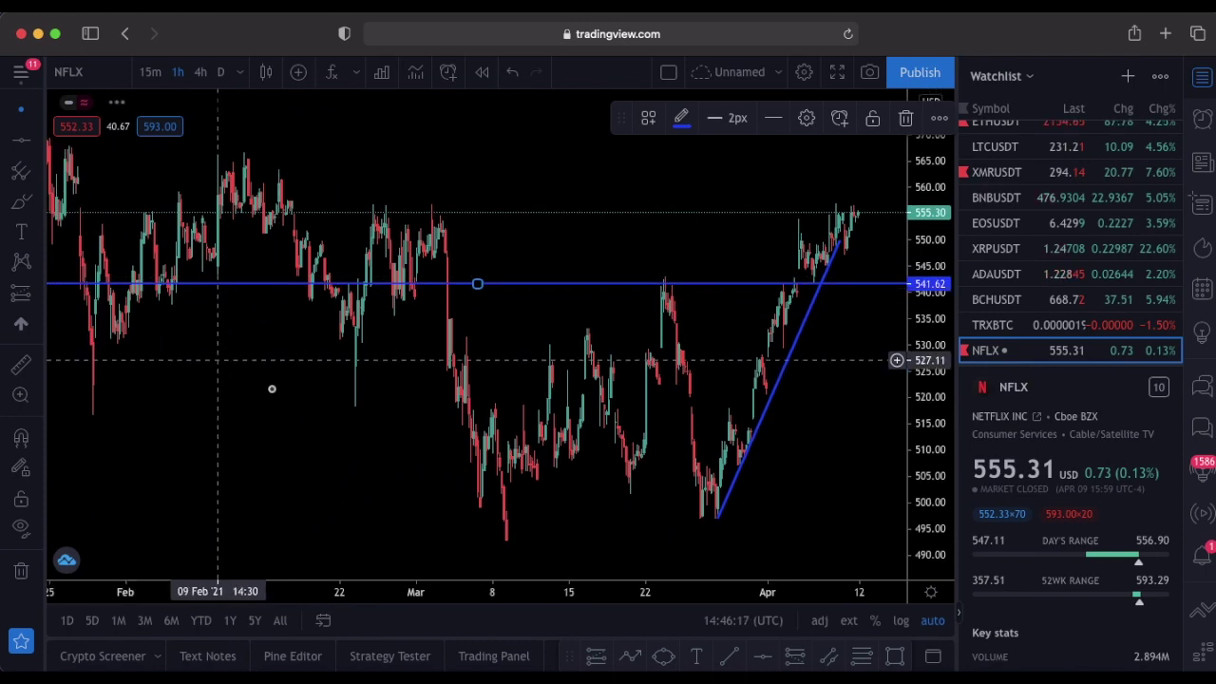
- Draw a parallel channel from late January to mid-February
left_click(38, 145)
left_click(223, 510)
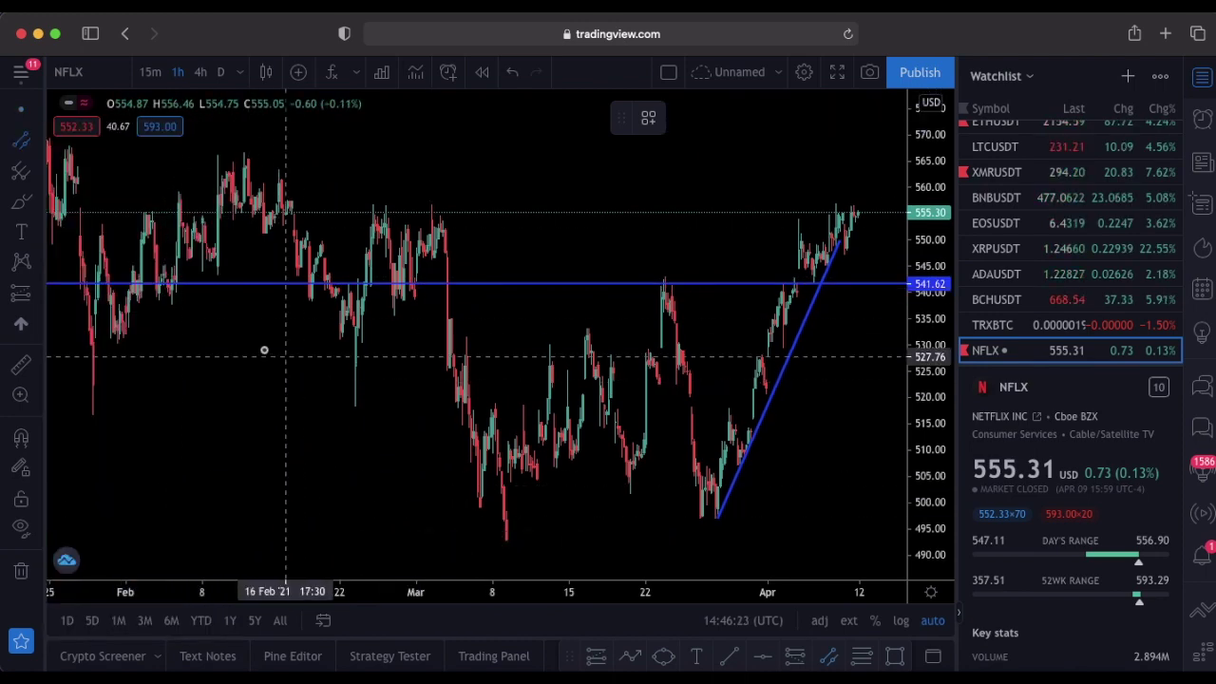
left_click(113, 348)
left_click(266, 157)
scroll(557, 347, "down", 3)
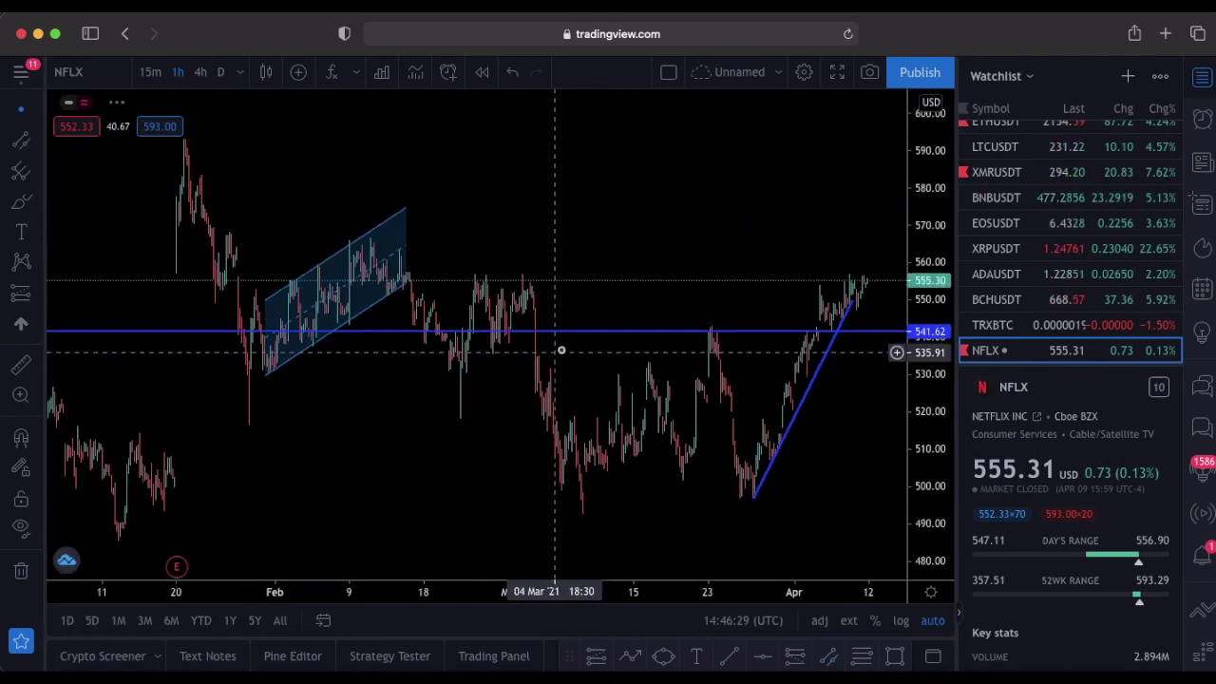
scroll(697, 385, "up", 3)
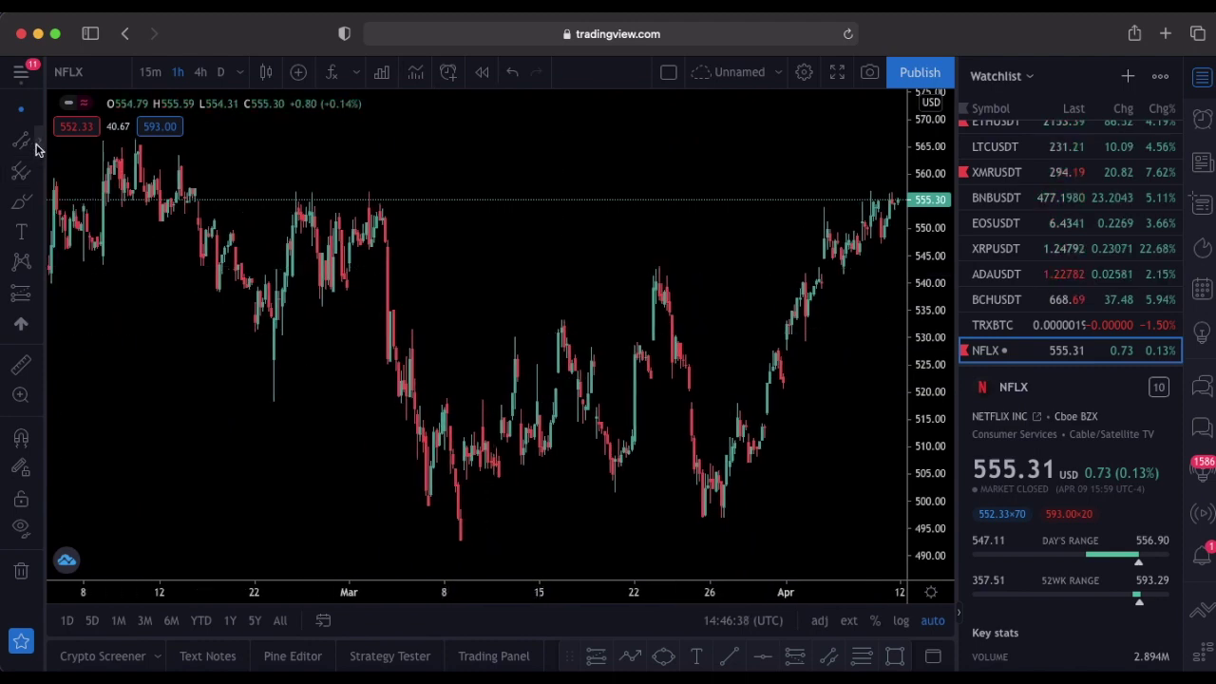
- Browse the Gann/Fibonacci and line tool menus and reposition the quick drawing palette
left_click(36, 171)
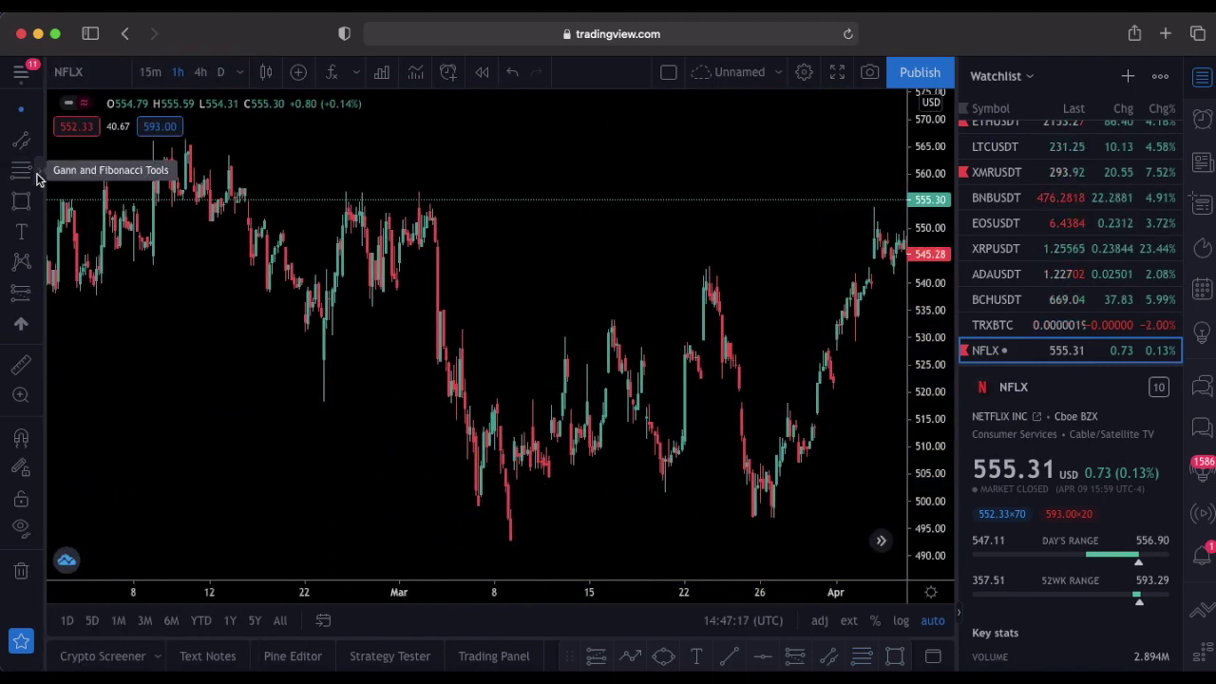
left_click(38, 148)
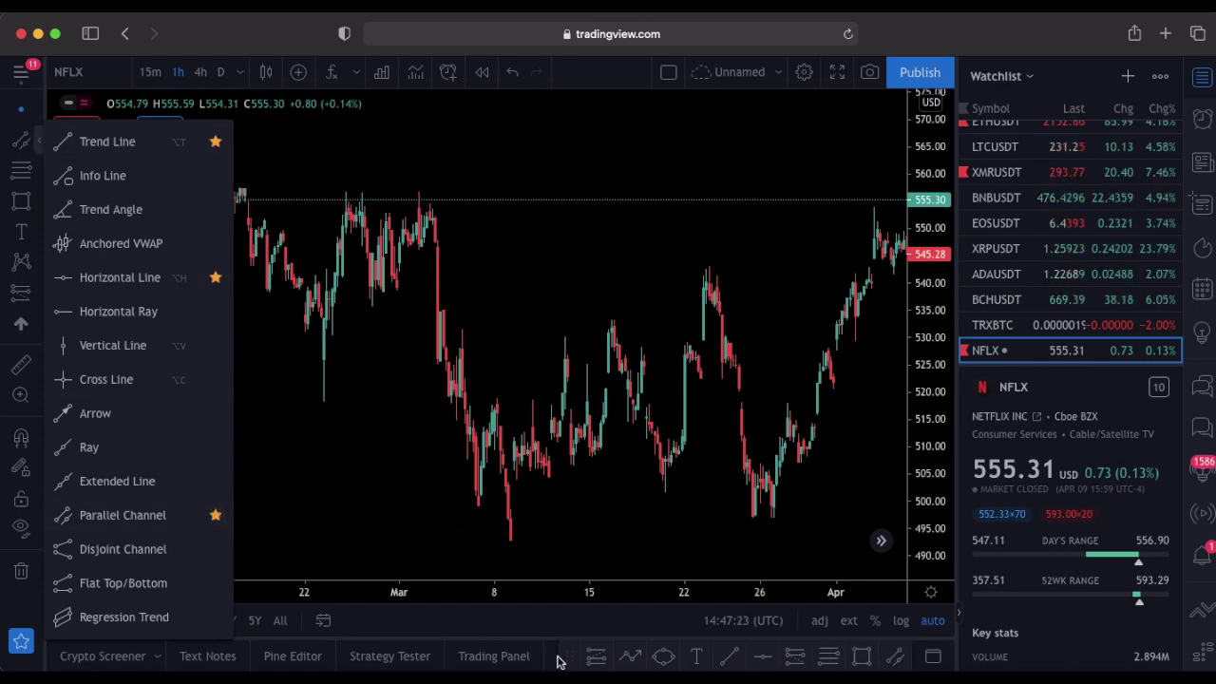
left_click_drag(559, 662, 506, 146)
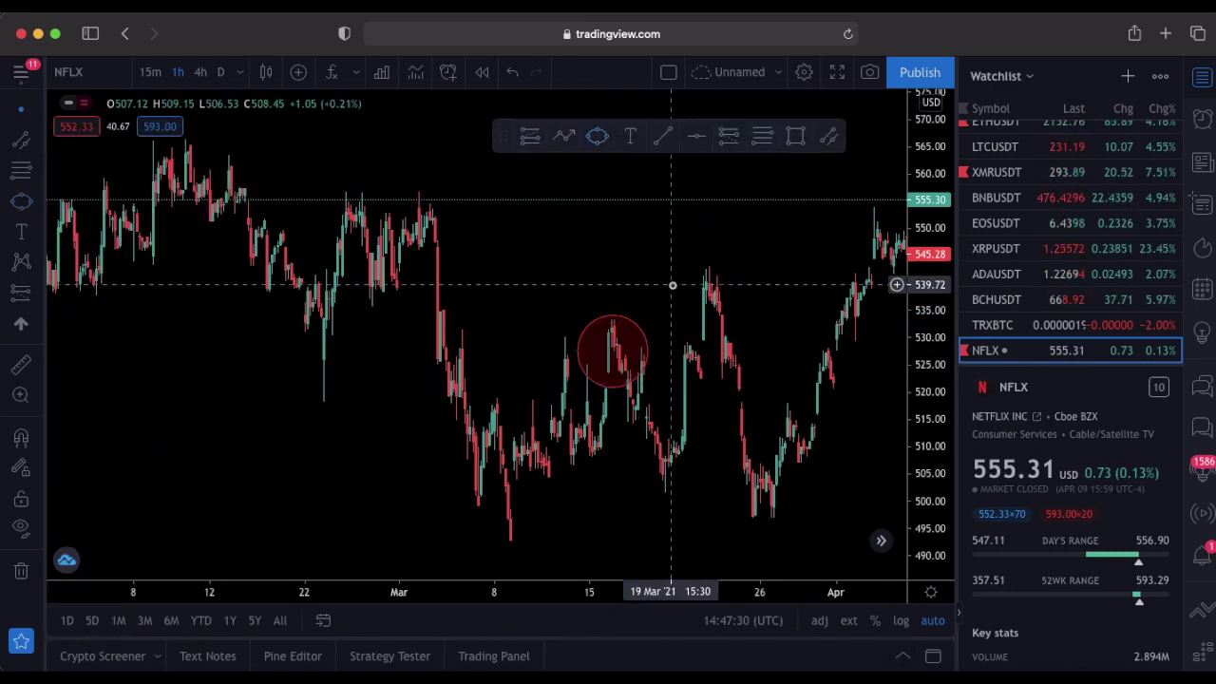
left_click_drag(672, 285, 569, 247)
mouse_move(502, 136)
left_mouse_down()
mouse_move(539, 256)
mouse_move(569, 657)
left_mouse_up()
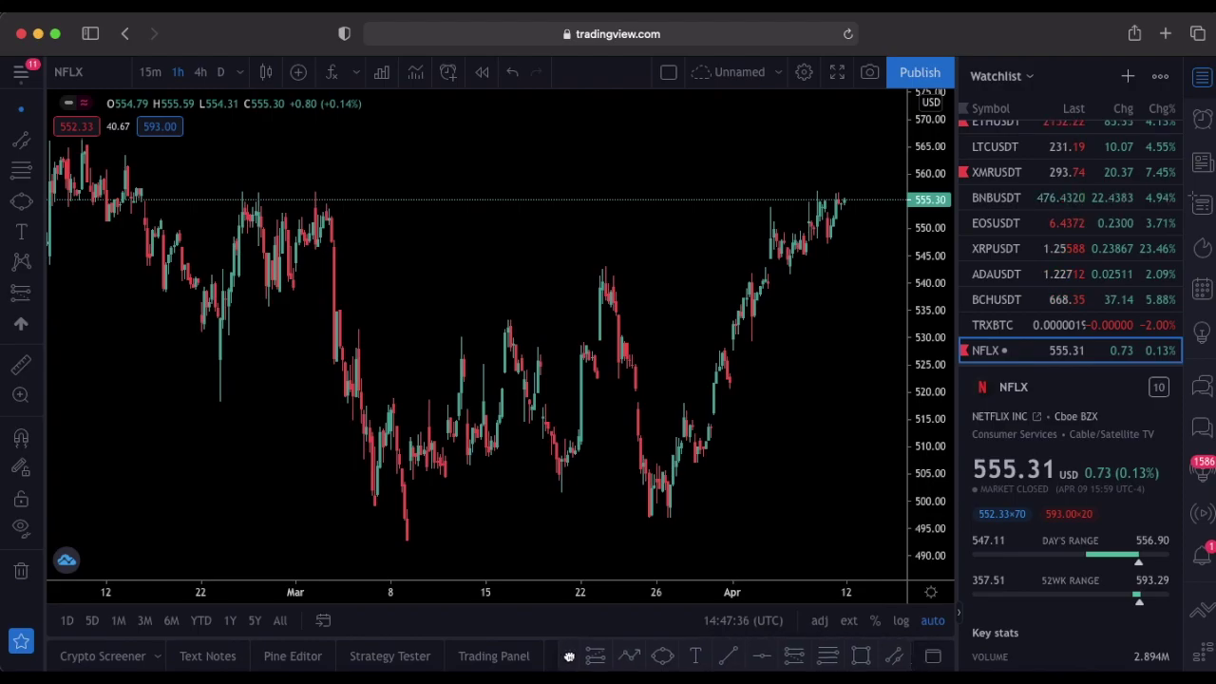
scroll(589, 475, "down", 3)
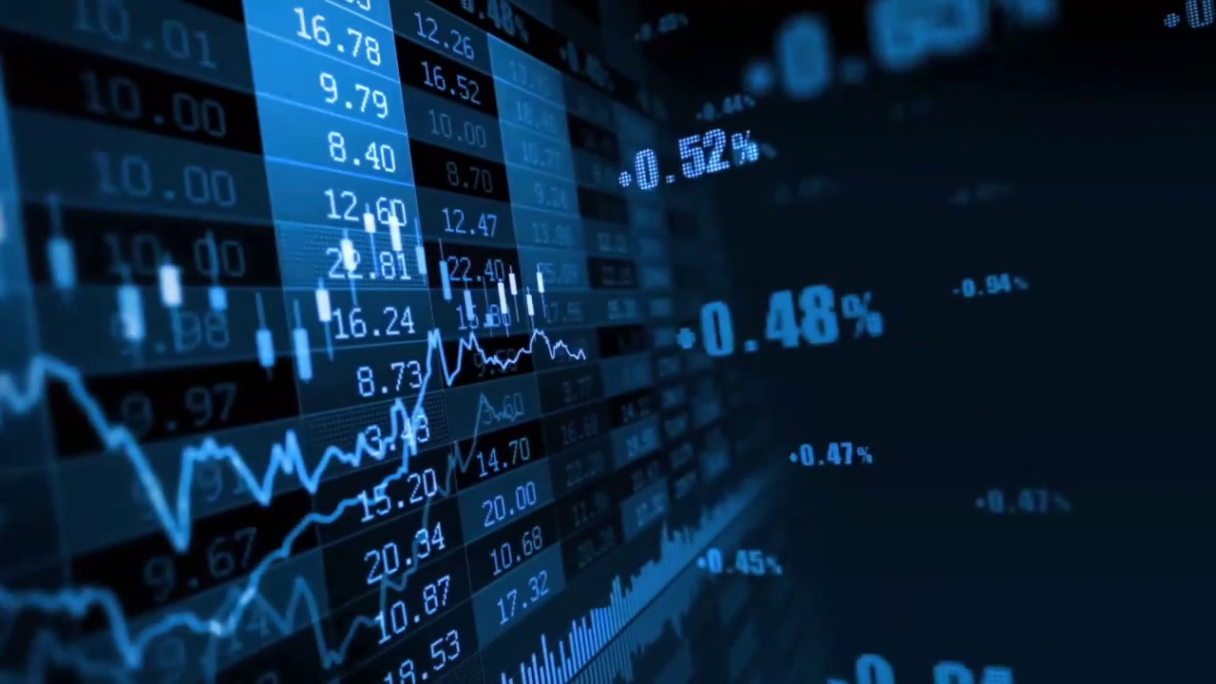